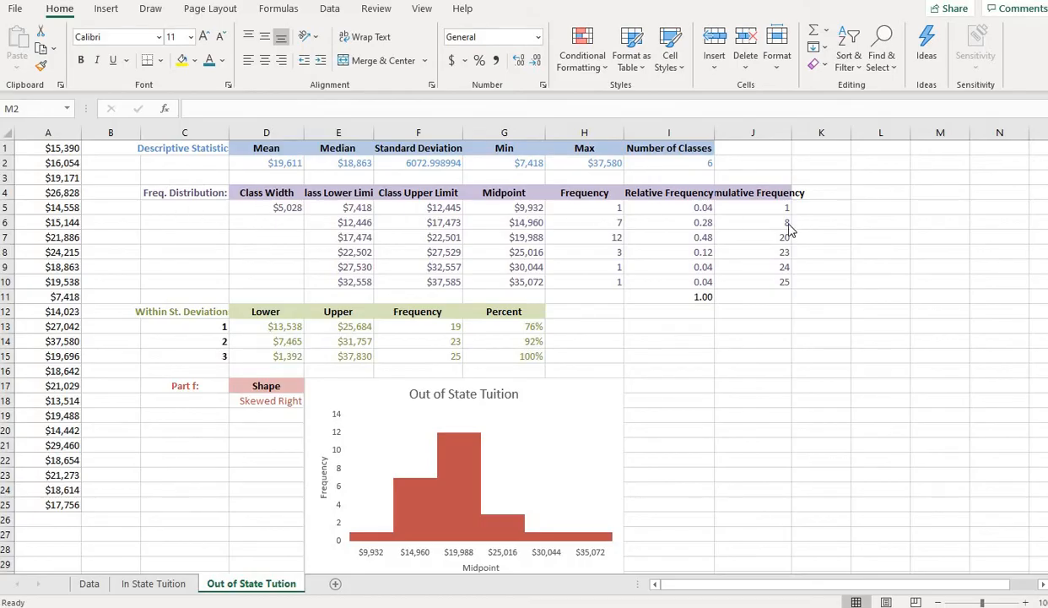
On the In State Tuition sheet, color the Freq. Distribution label in C4 purple and bold the row 4 headings C4:J4.
{"action": "left_click", "coordinate": [90, 584]}
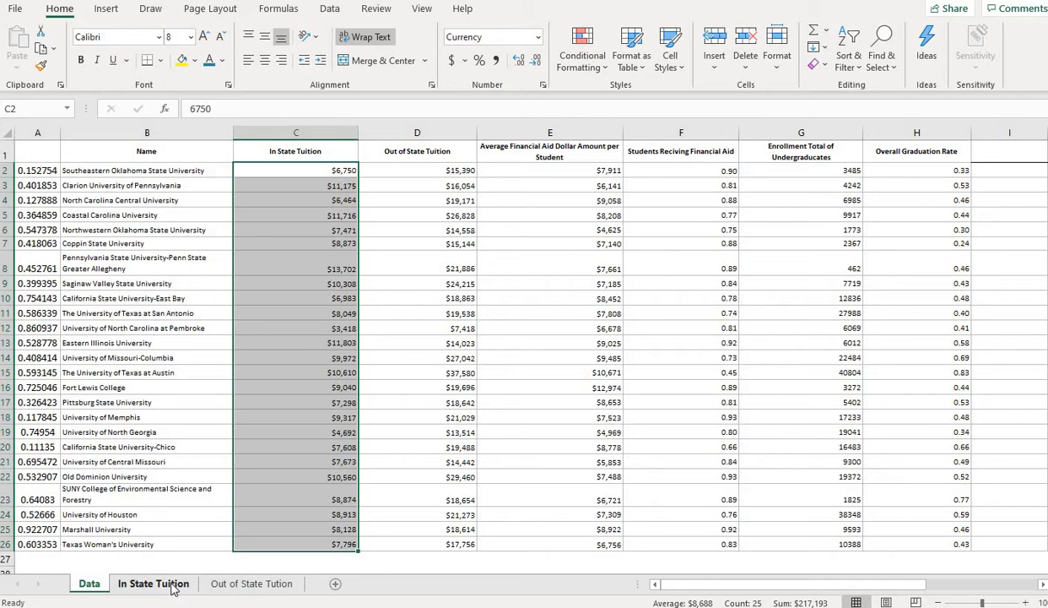
{"action": "left_click", "coordinate": [153, 584]}
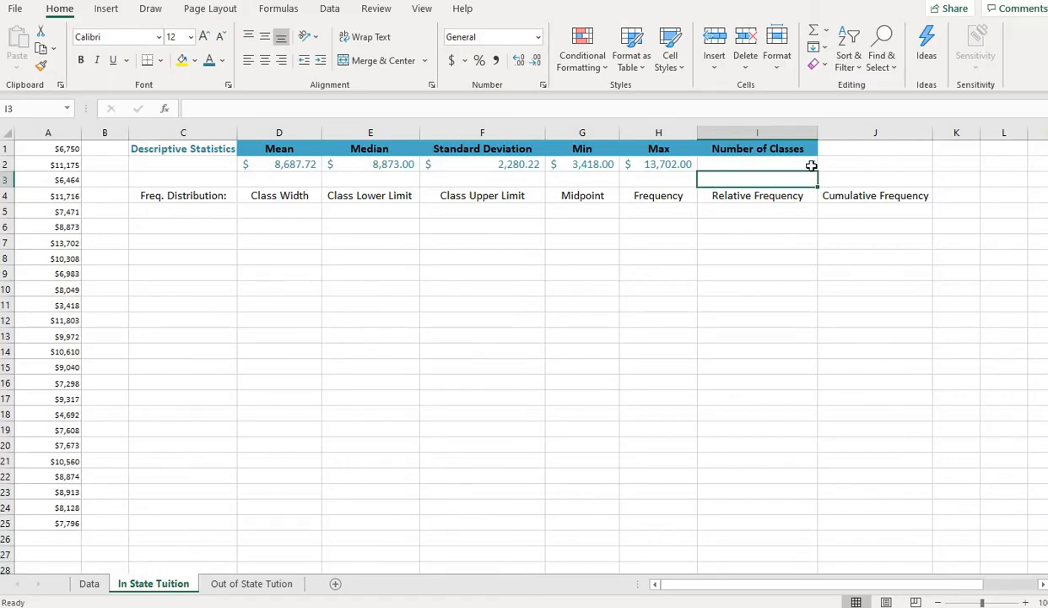
{"action": "left_click", "coordinate": [157, 195]}
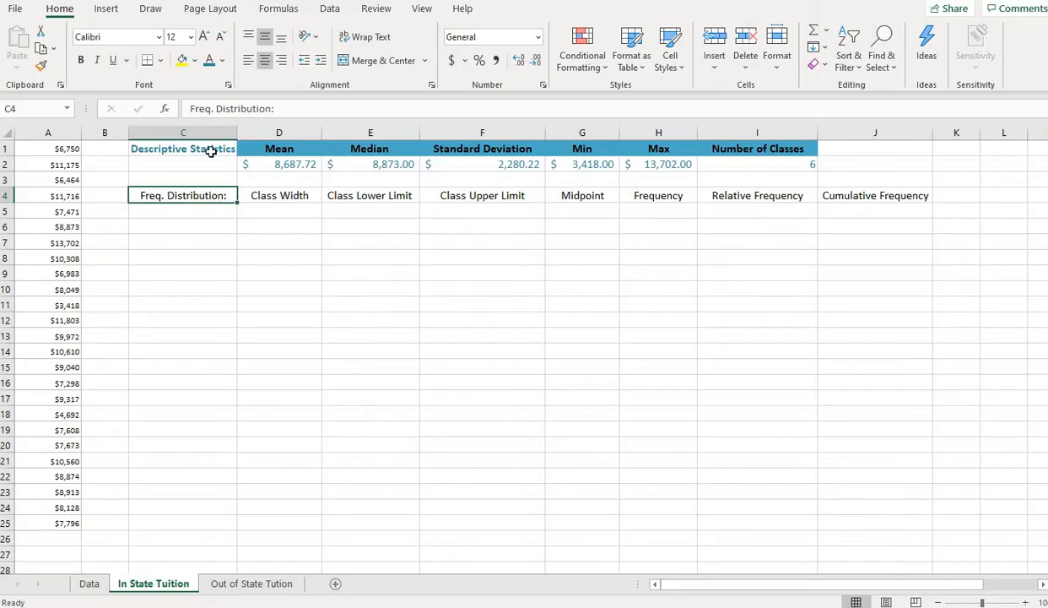
{"action": "left_click", "coordinate": [222, 61]}
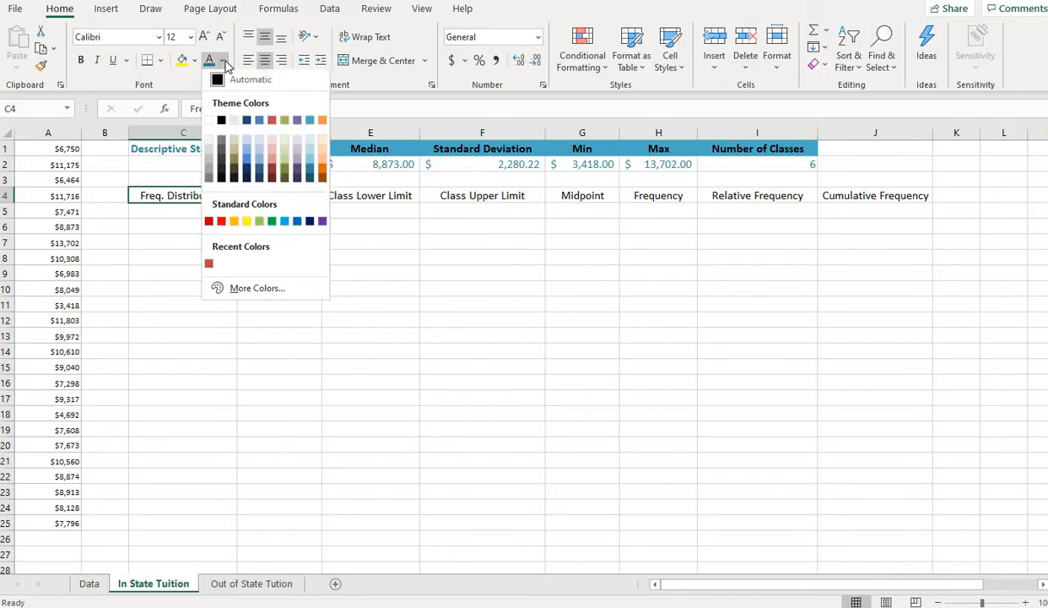
{"action": "left_click", "coordinate": [298, 123]}
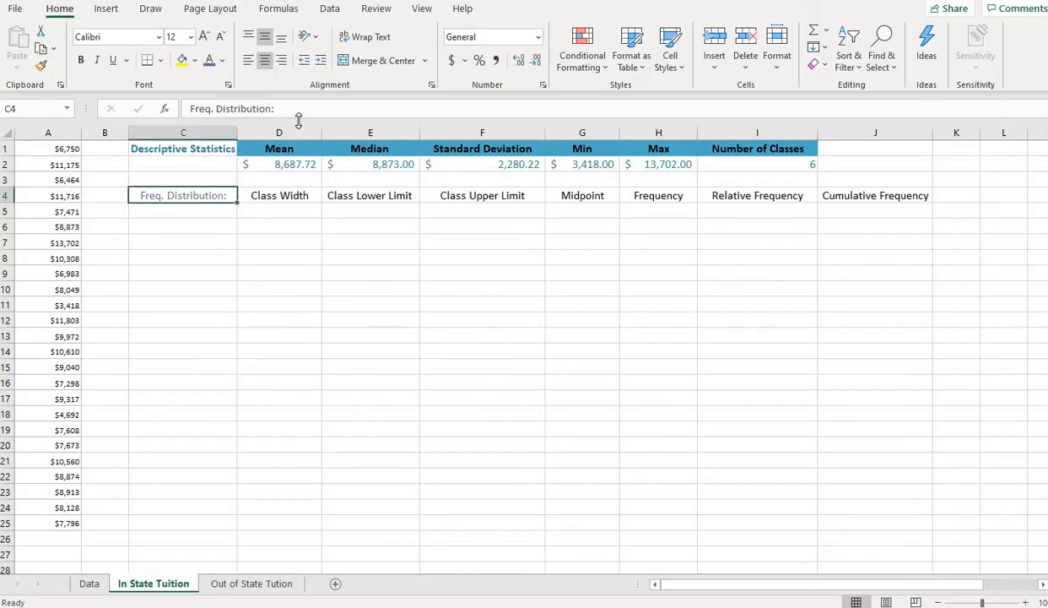
{"action": "left_click", "coordinate": [904, 196], "text": "shift"}
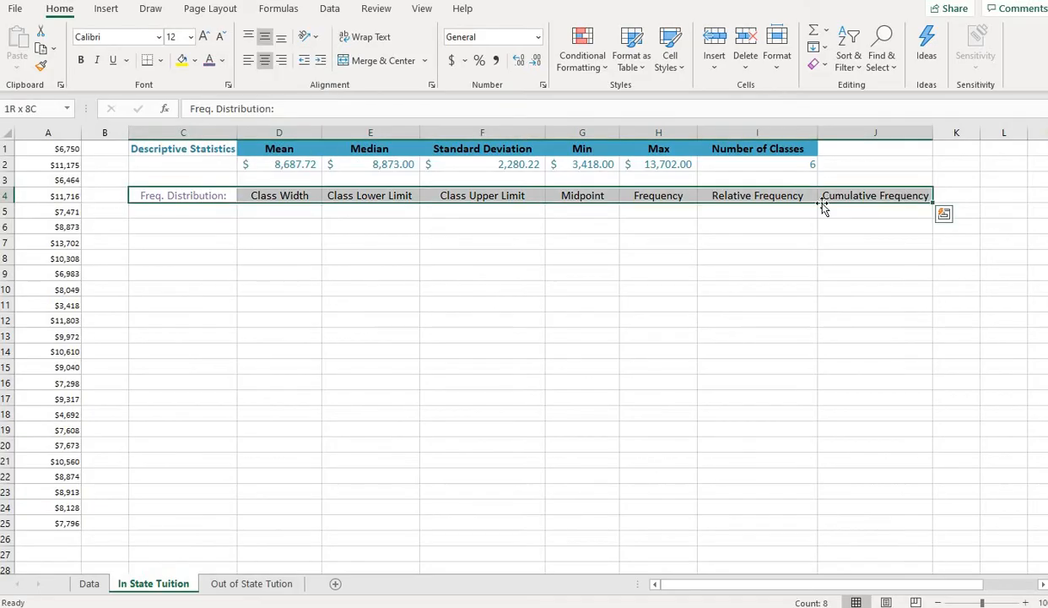
{"action": "left_click", "coordinate": [83, 61]}
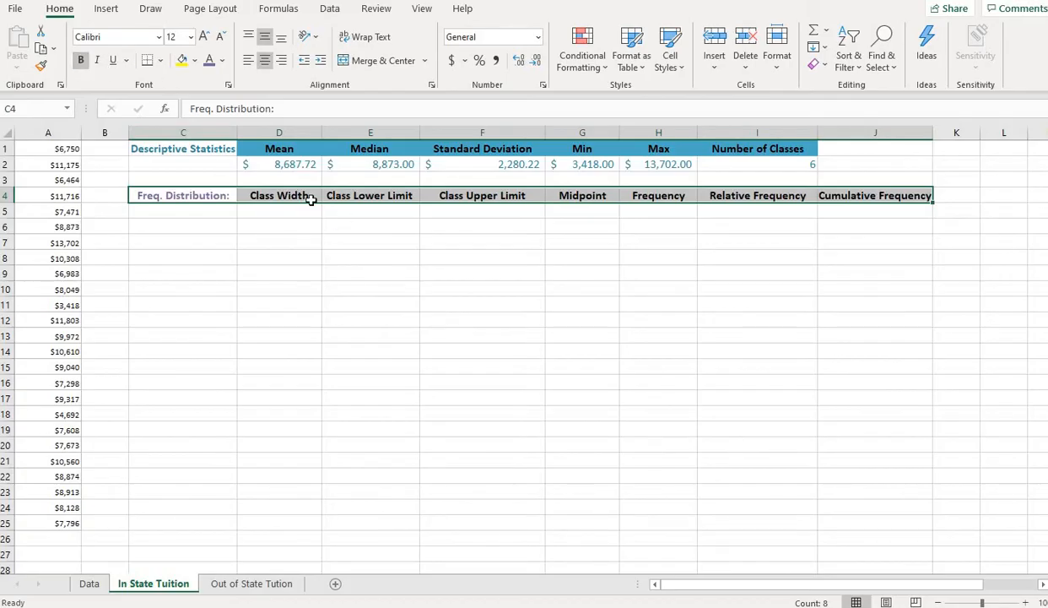
Fill the frequency distribution headings D4:J4 with purple and apply a purple font color to D5:J12.
{"action": "left_click_drag", "start_coordinate": [310, 196], "coordinate": [859, 196]}
{"action": "right_click", "coordinate": [860, 196]}
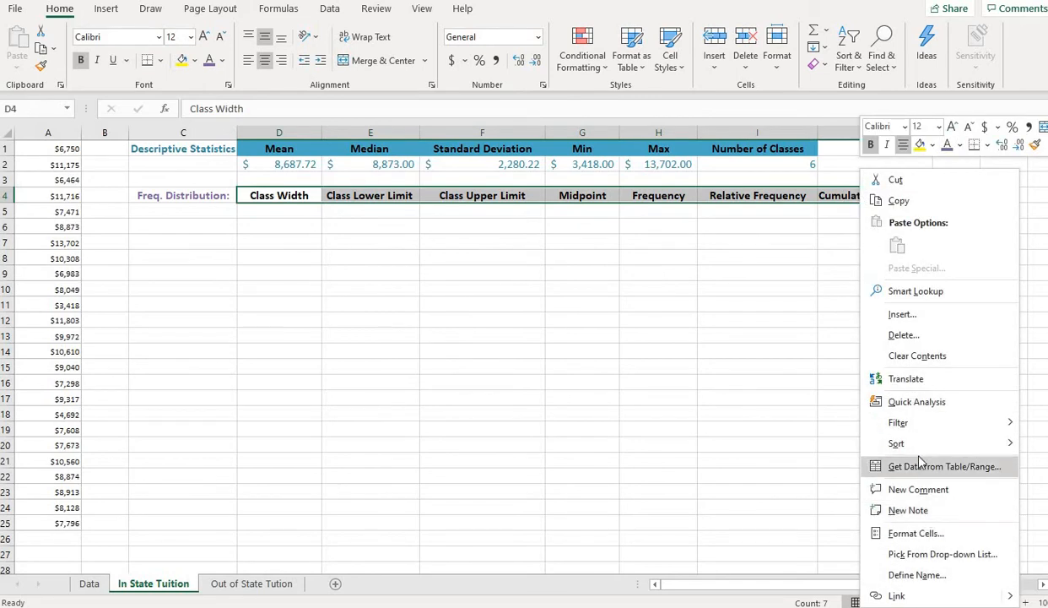
{"action": "left_click", "coordinate": [915, 533]}
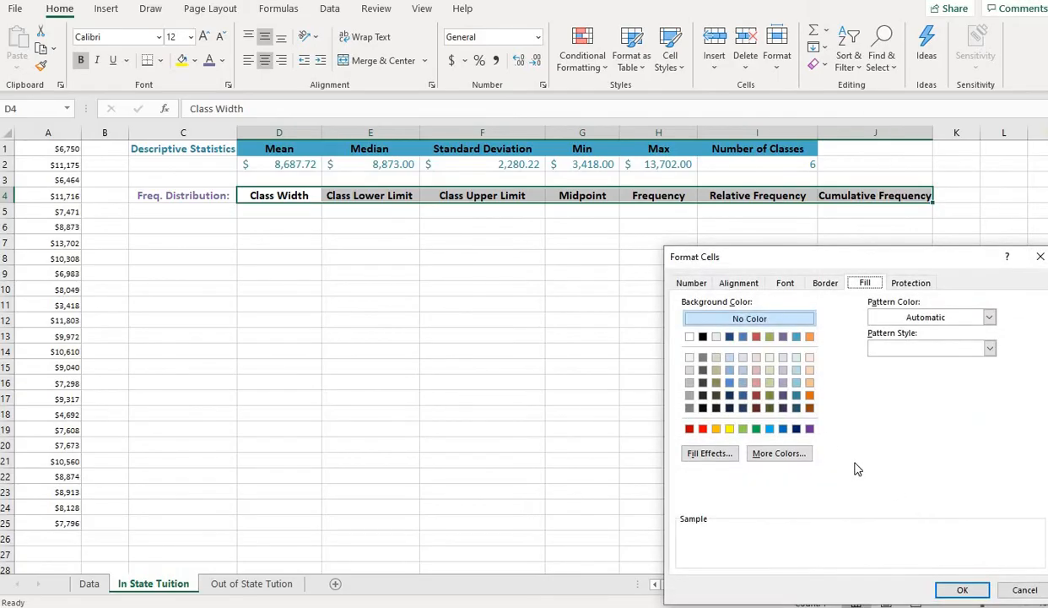
{"action": "left_click", "coordinate": [784, 337]}
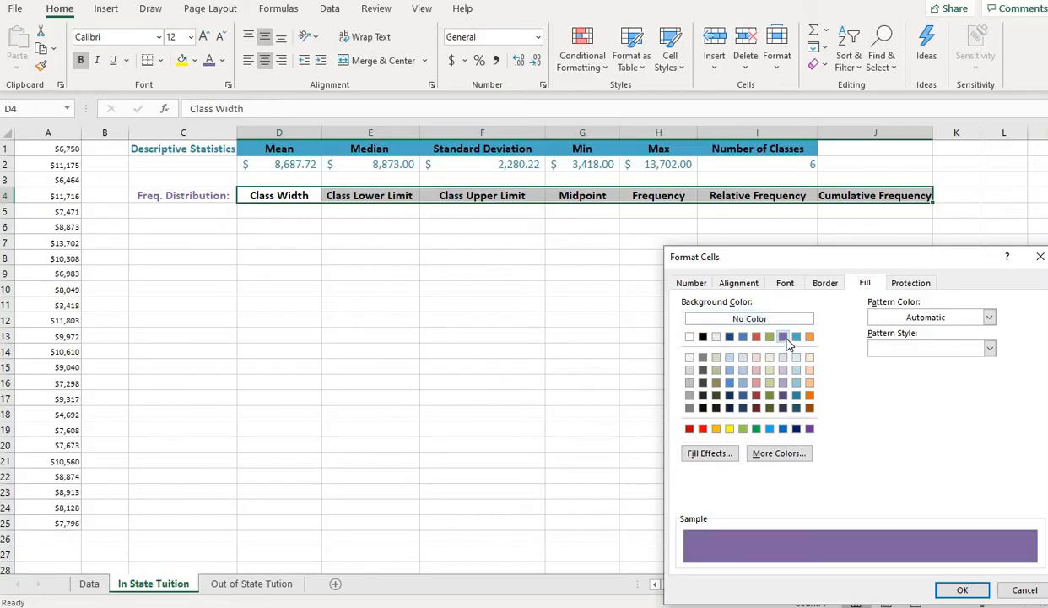
{"action": "left_click", "coordinate": [961, 589]}
{"action": "left_click", "coordinate": [285, 213]}
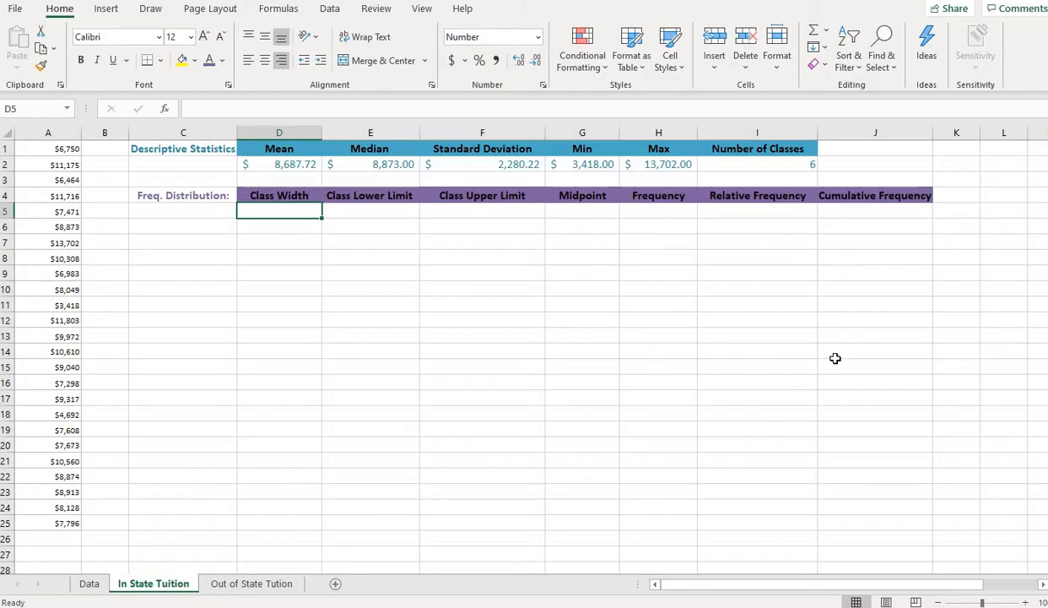
{"action": "left_click", "coordinate": [883, 325], "text": "shift"}
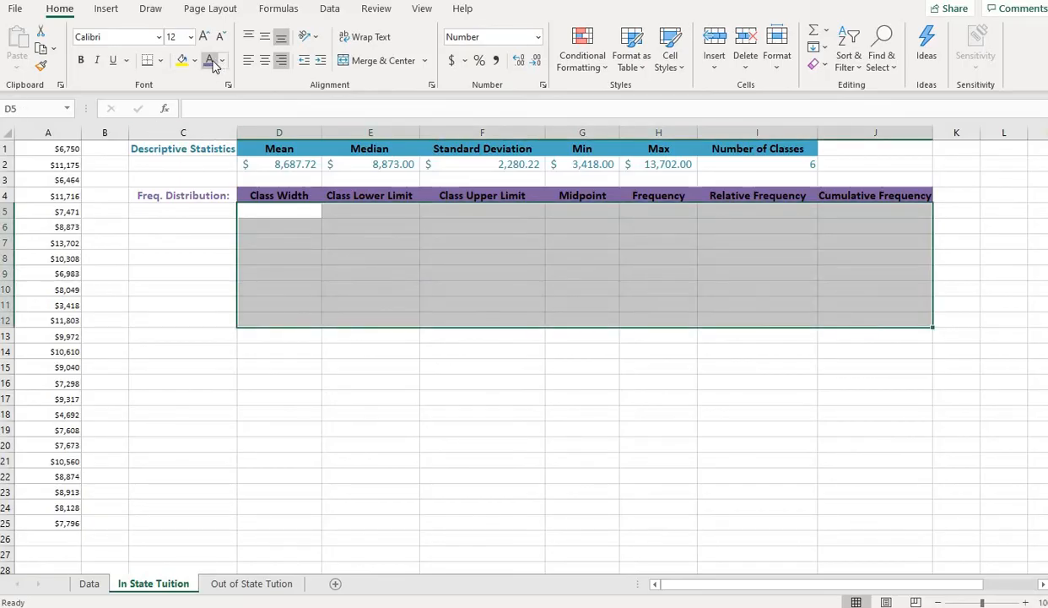
Calculate the class width in D5 with the formula =ROUNDUP((H2-G2)/I2, 0).
{"action": "left_click", "coordinate": [288, 212]}
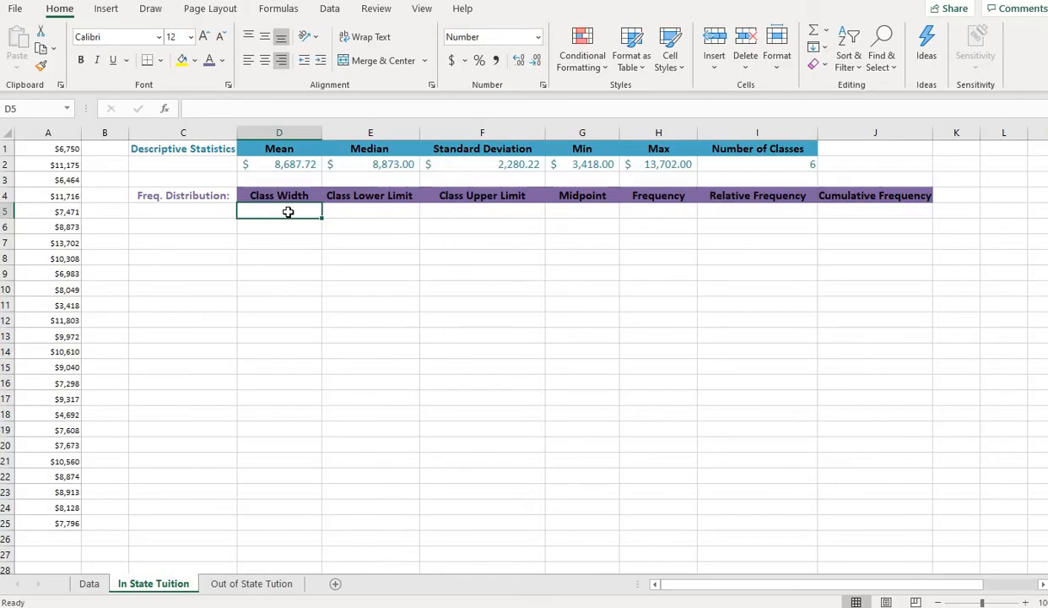
{"action": "type", "text": "=rou"}
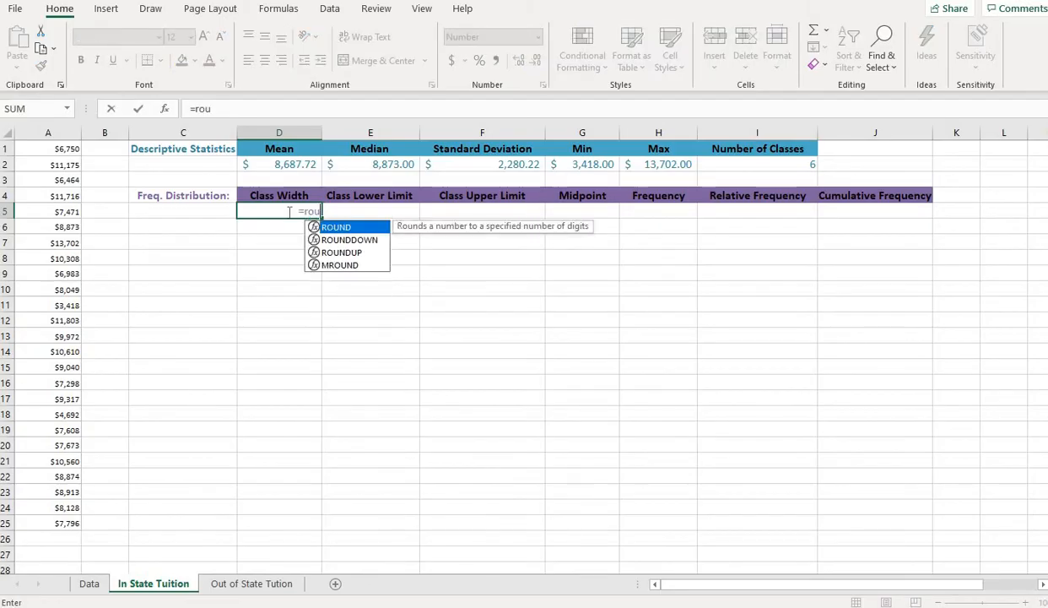
{"action": "left_click", "coordinate": [331, 253]}
{"action": "double_click", "coordinate": [330, 253]}
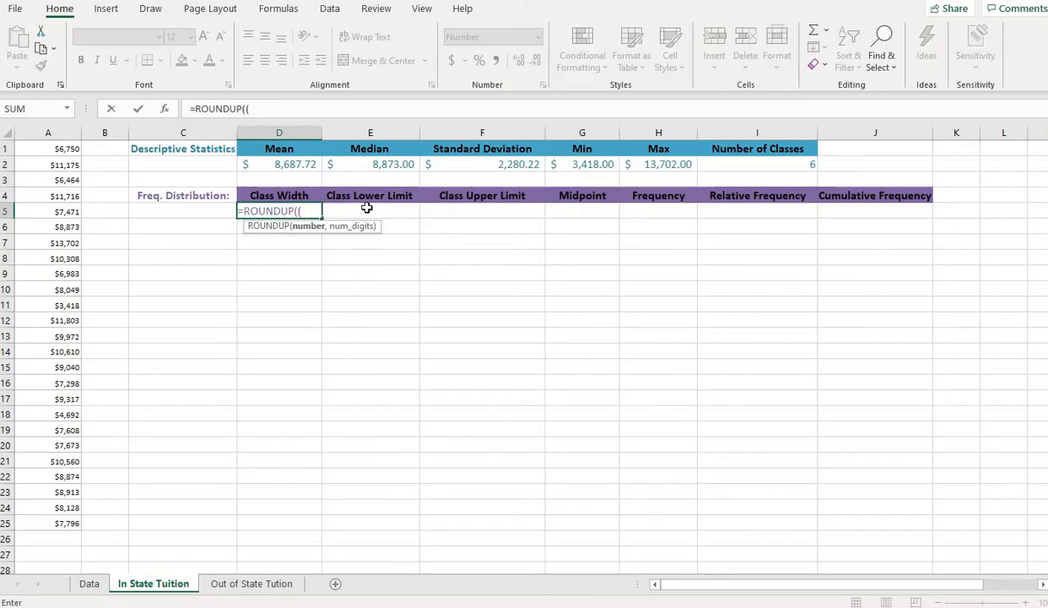
{"action": "left_click", "coordinate": [668, 166]}
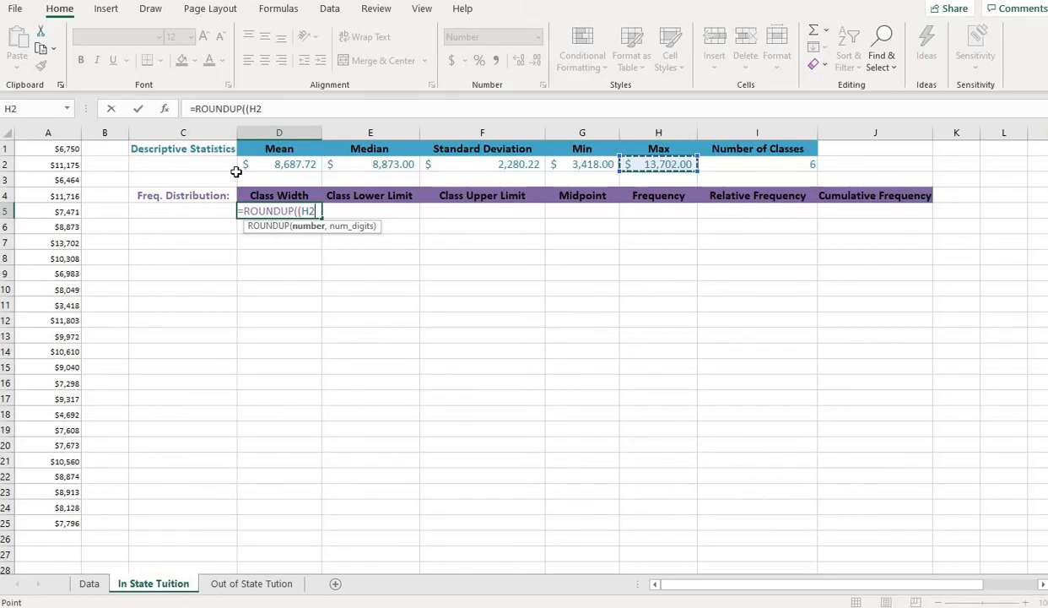
{"action": "type", "text": "-"}
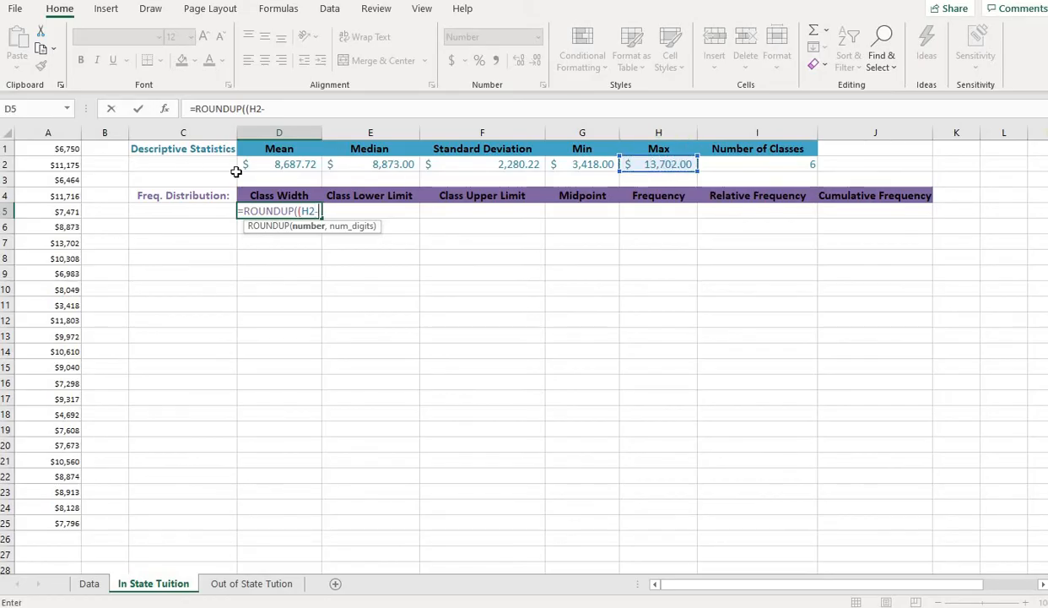
{"action": "left_click", "coordinate": [580, 163]}
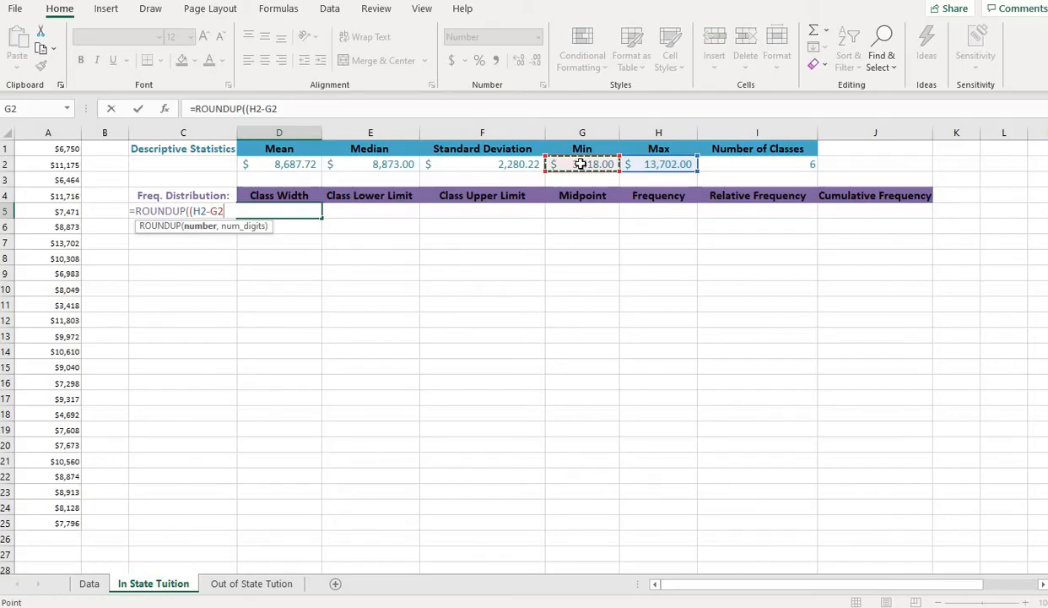
{"action": "type", "text": ")"}
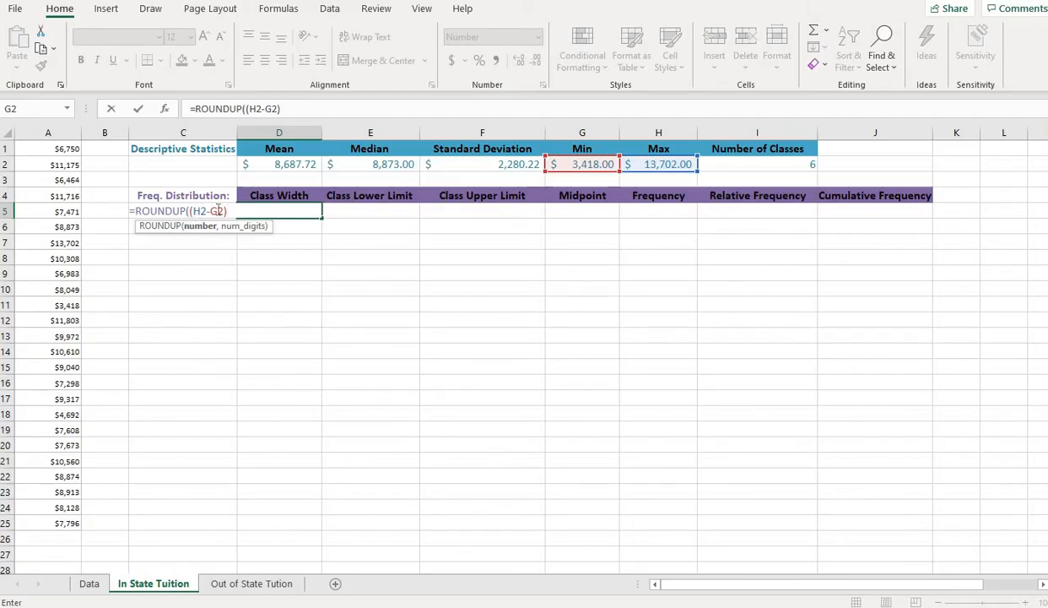
{"action": "type", "text": "/"}
{"action": "left_click", "coordinate": [807, 165]}
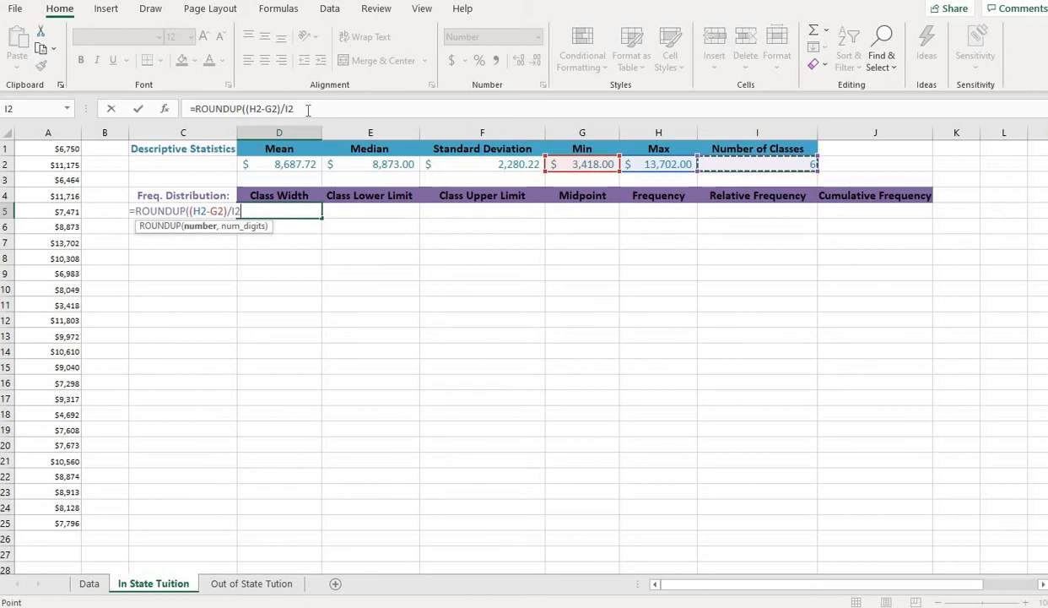
{"action": "type", "text": ", 0"}
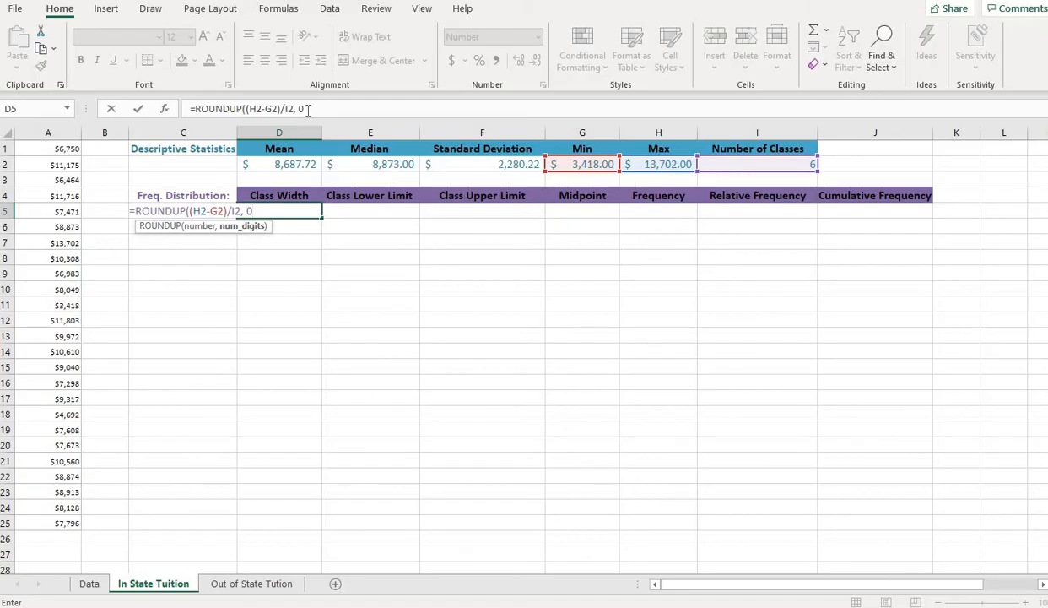
{"action": "type", "text": ")"}
{"action": "key", "text": "Return"}
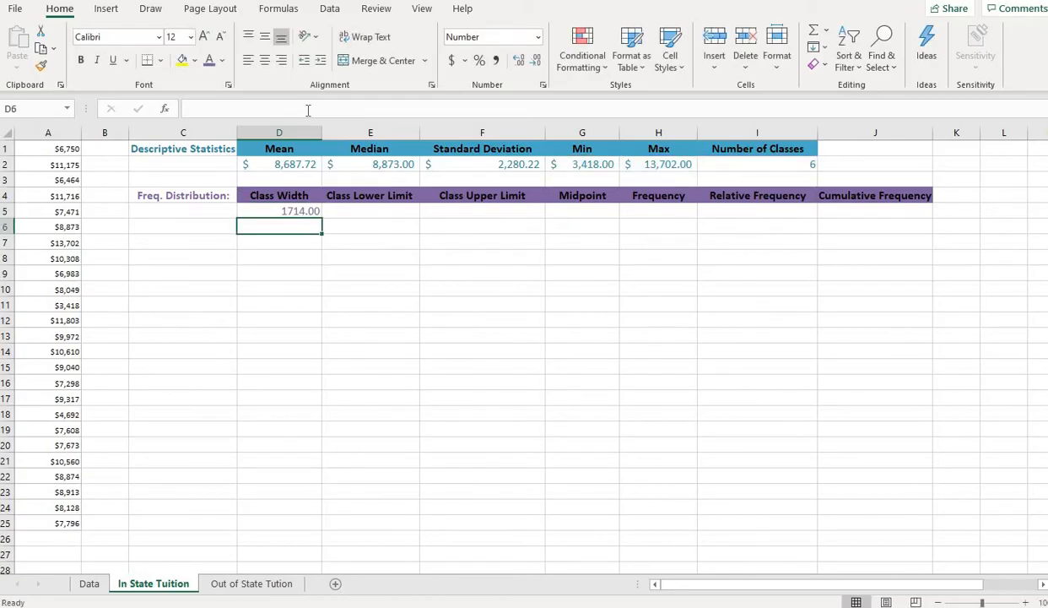
Remove the decimal places from the class width in D5, the Min in G2 and the Max in H2.
{"action": "left_click", "coordinate": [284, 211]}
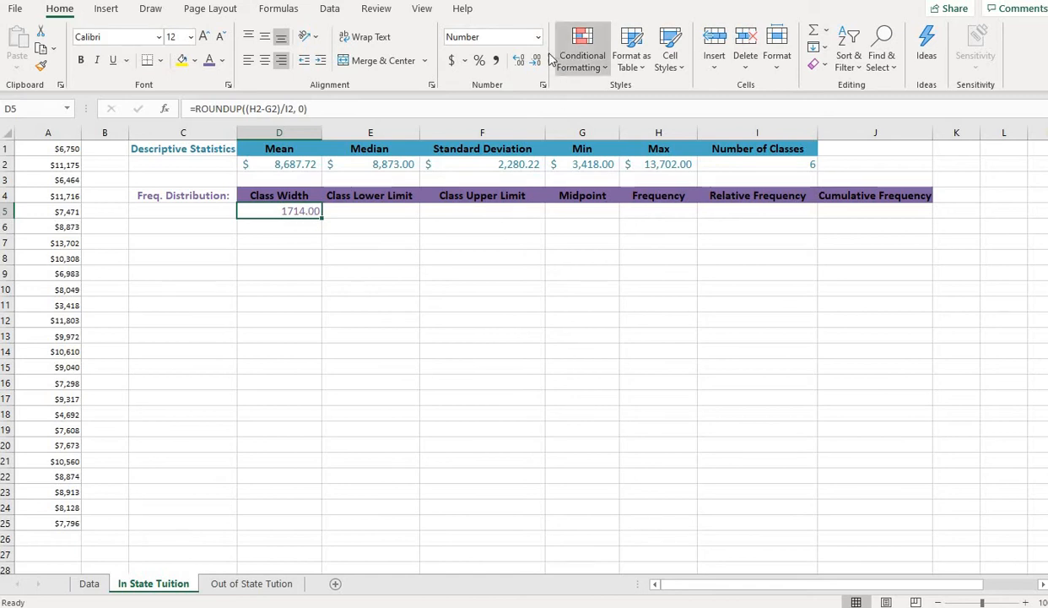
{"action": "left_click", "coordinate": [519, 60]}
{"action": "left_click", "coordinate": [519, 60]}
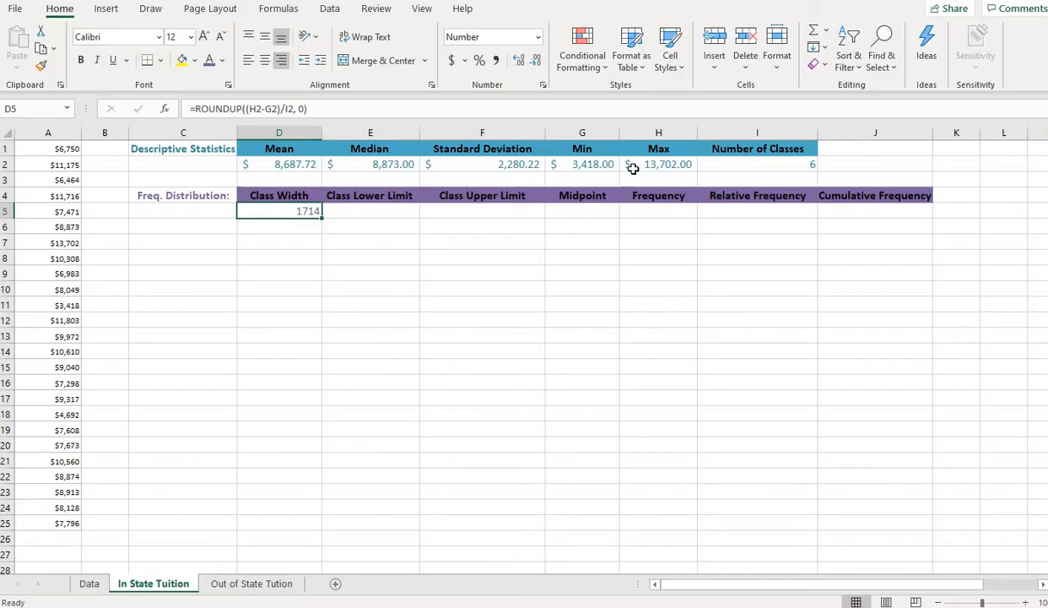
{"action": "left_click", "coordinate": [602, 164]}
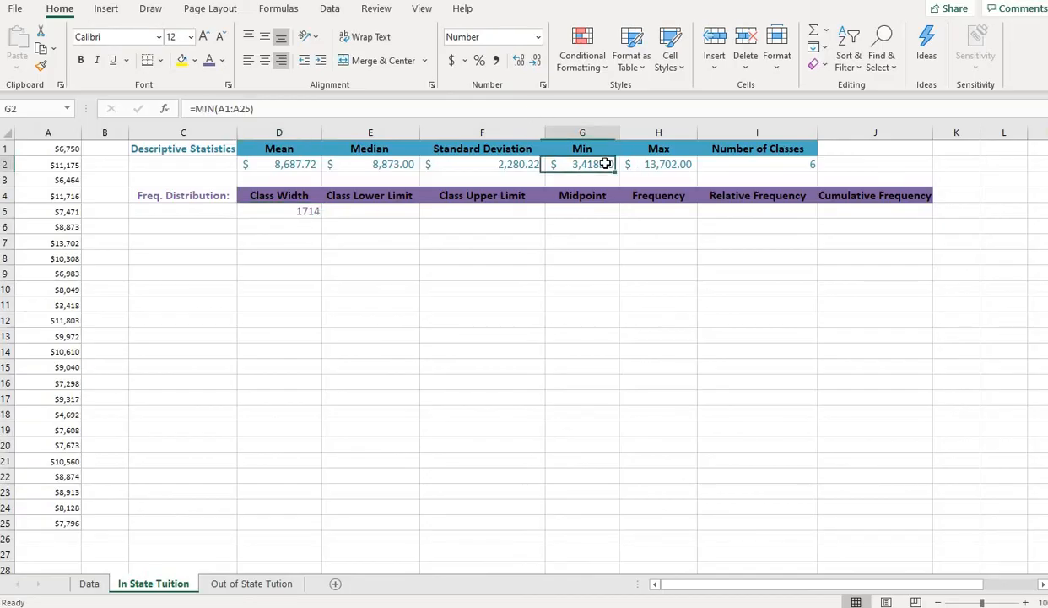
{"action": "left_click", "coordinate": [537, 63]}
{"action": "left_click", "coordinate": [537, 64]}
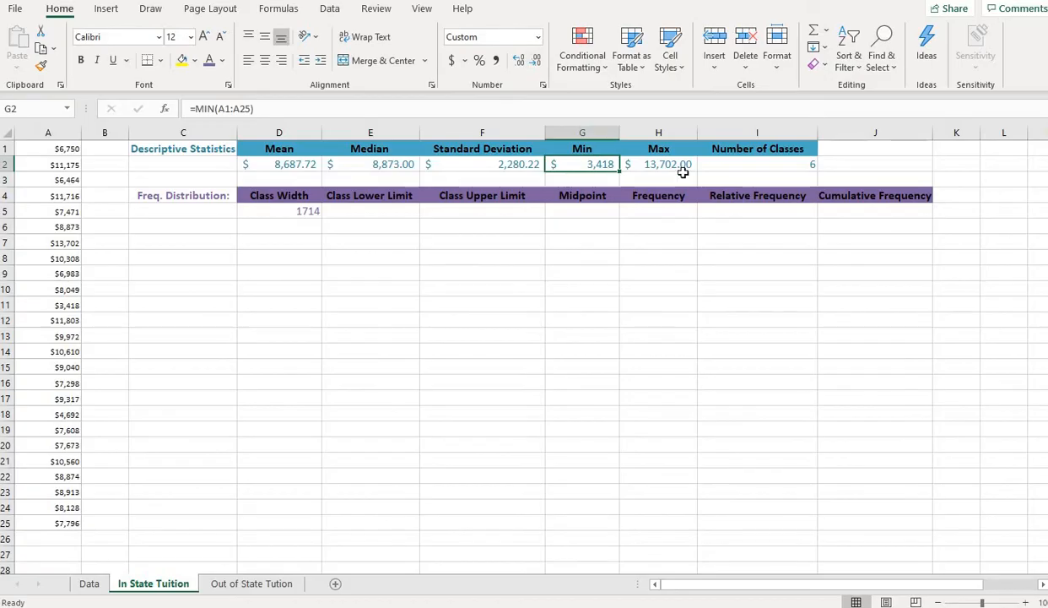
{"action": "left_click", "coordinate": [683, 171]}
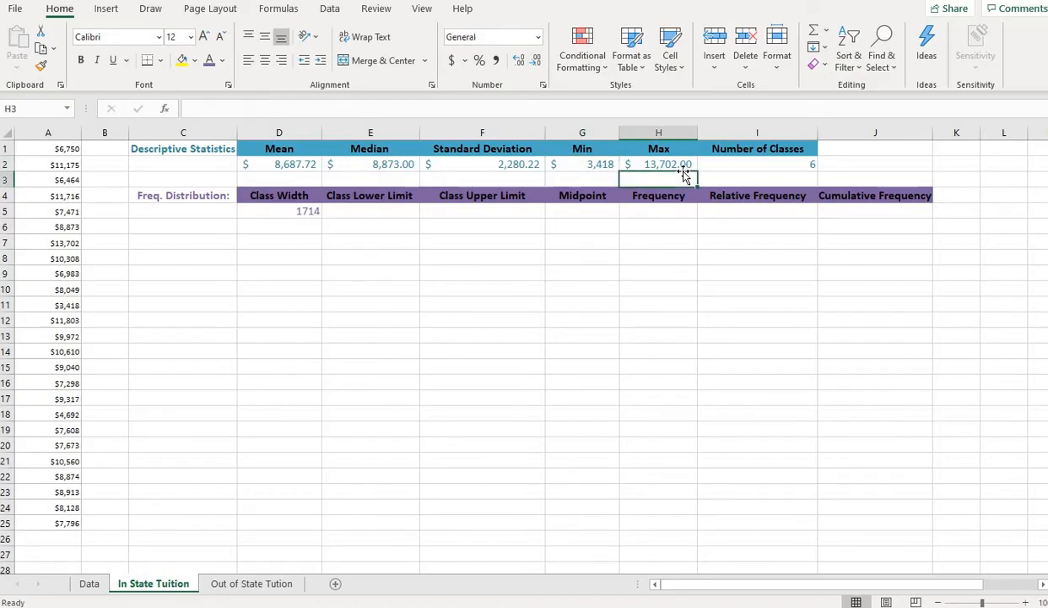
{"action": "left_click", "coordinate": [537, 61]}
{"action": "left_click", "coordinate": [537, 61]}
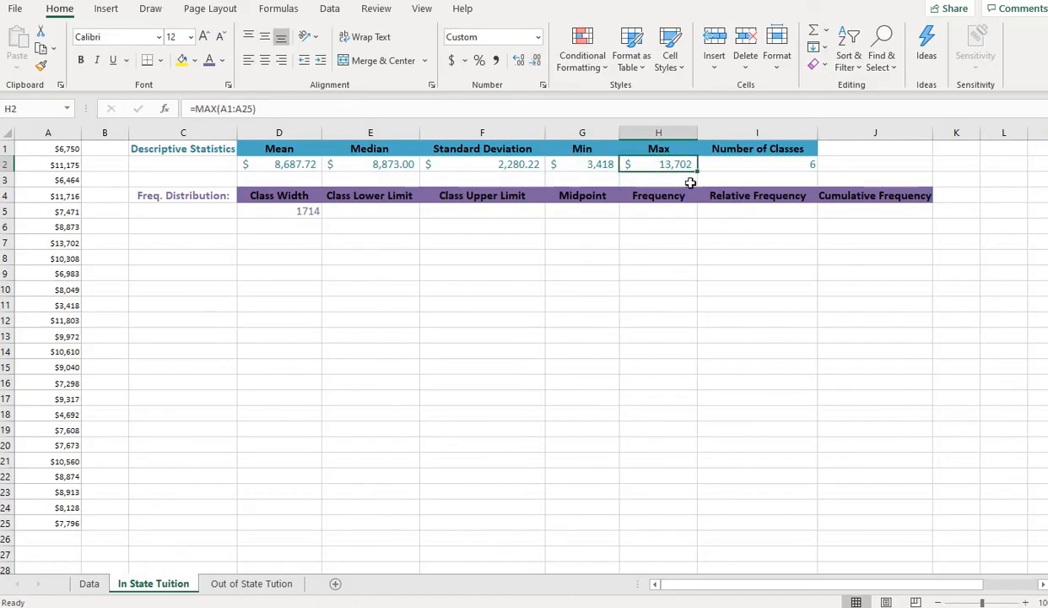
Set the first class lower limit in E5 to the minimum with the formula =G2.
{"action": "left_click", "coordinate": [388, 210]}
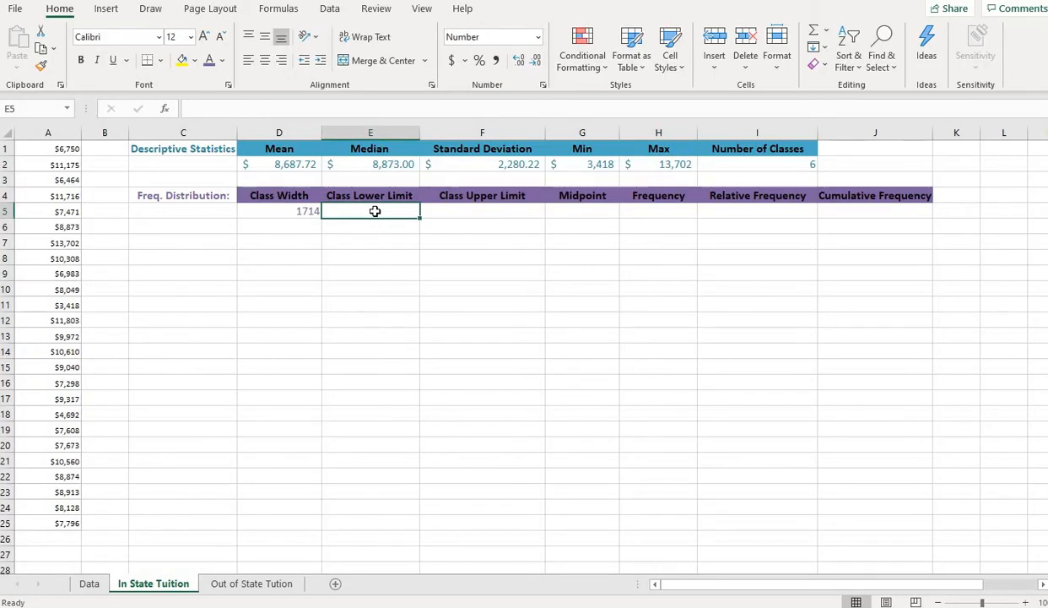
{"action": "left_click", "coordinate": [601, 164]}
{"action": "left_click", "coordinate": [351, 215]}
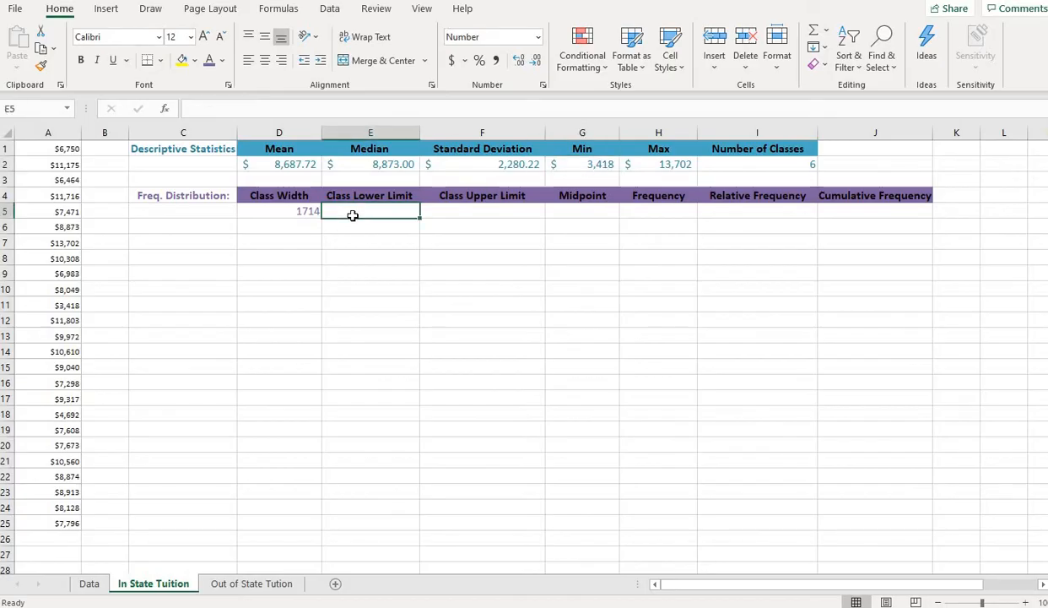
{"action": "type", "text": "="}
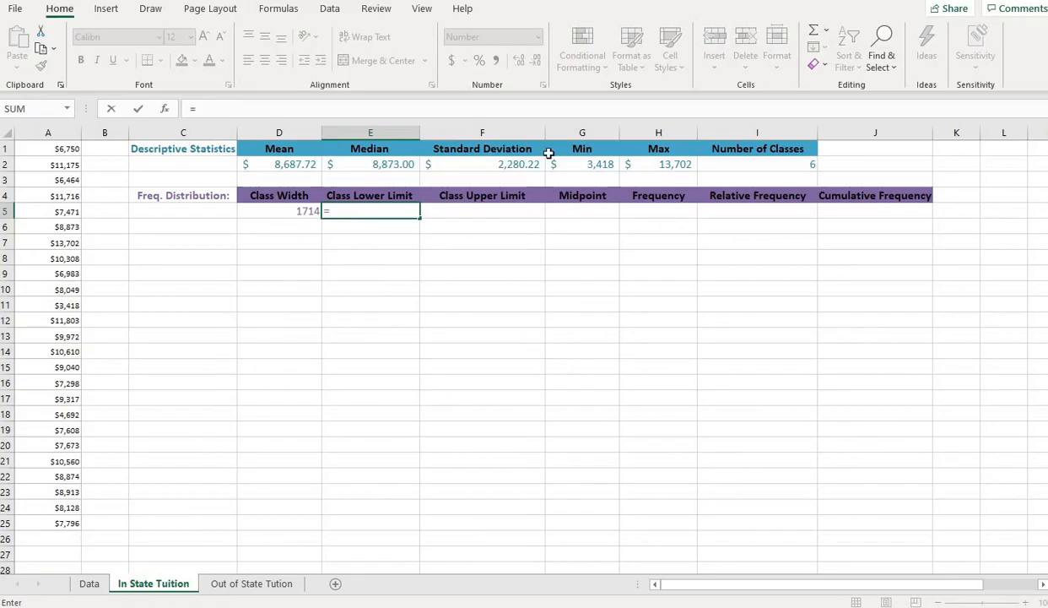
{"action": "left_click", "coordinate": [598, 166]}
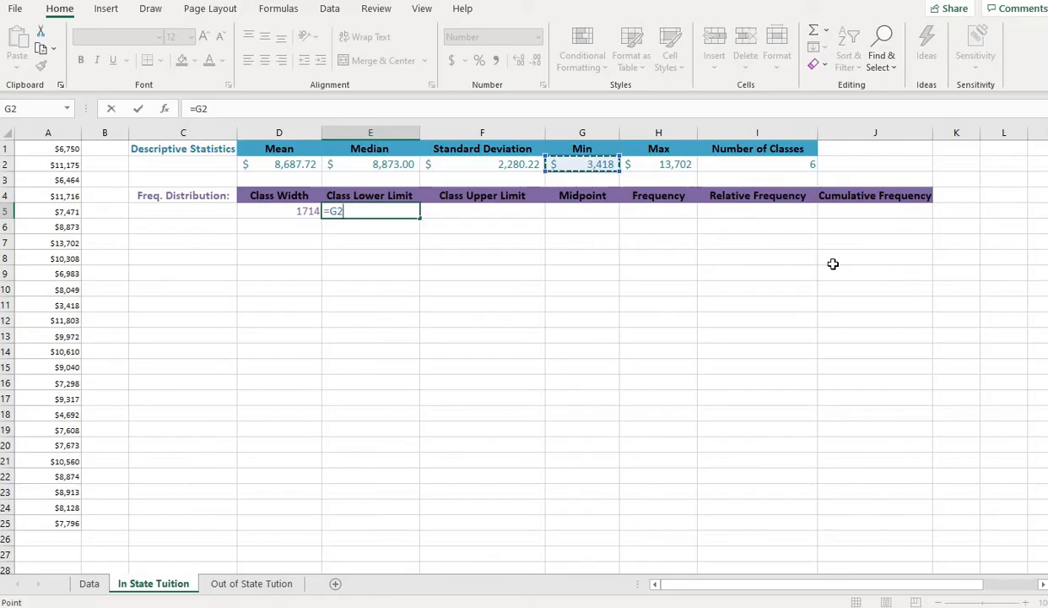
{"action": "key", "text": "Return"}
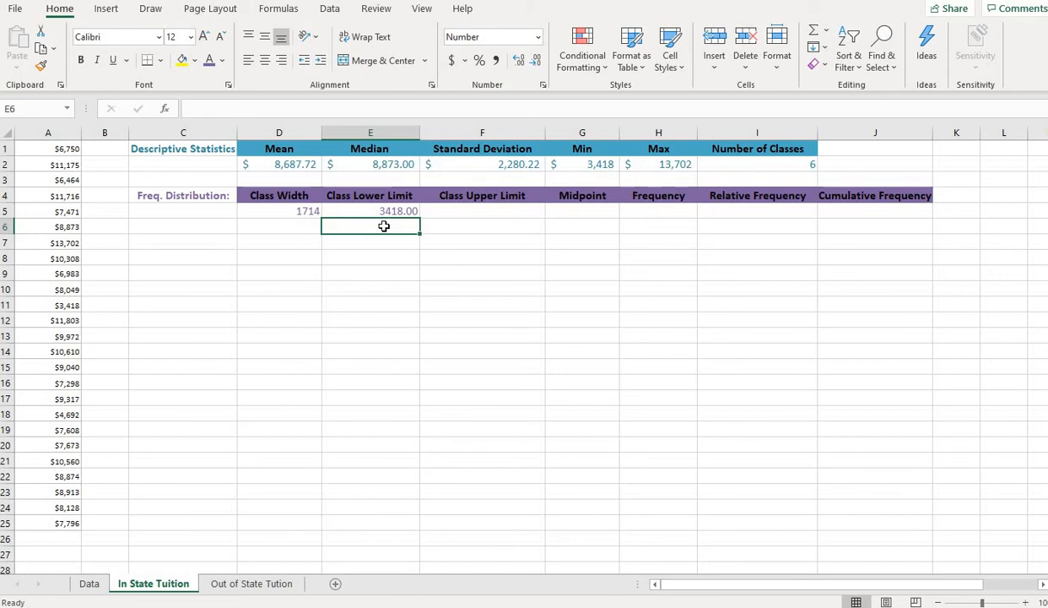
Calculate the second class lower limit in E6 with the formula =E5+D5.
{"action": "type", "text": "="}
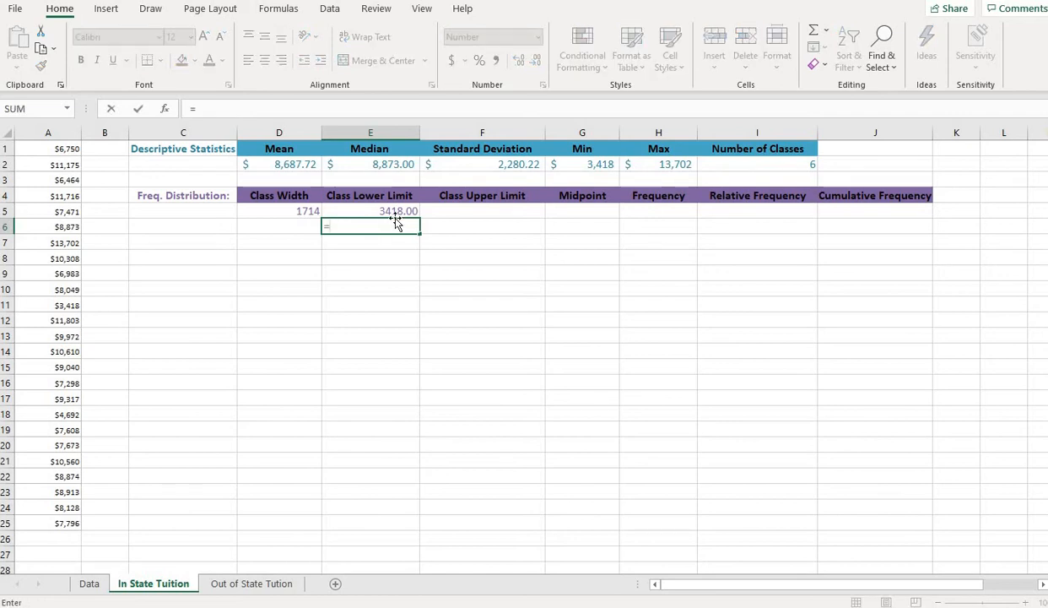
{"action": "left_click", "coordinate": [394, 210]}
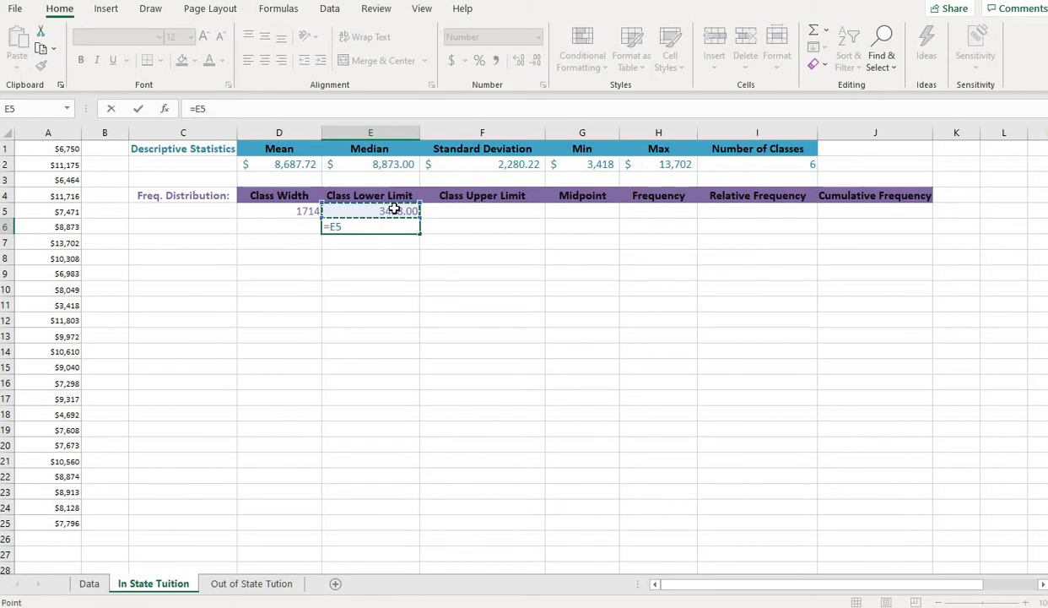
{"action": "type", "text": "+"}
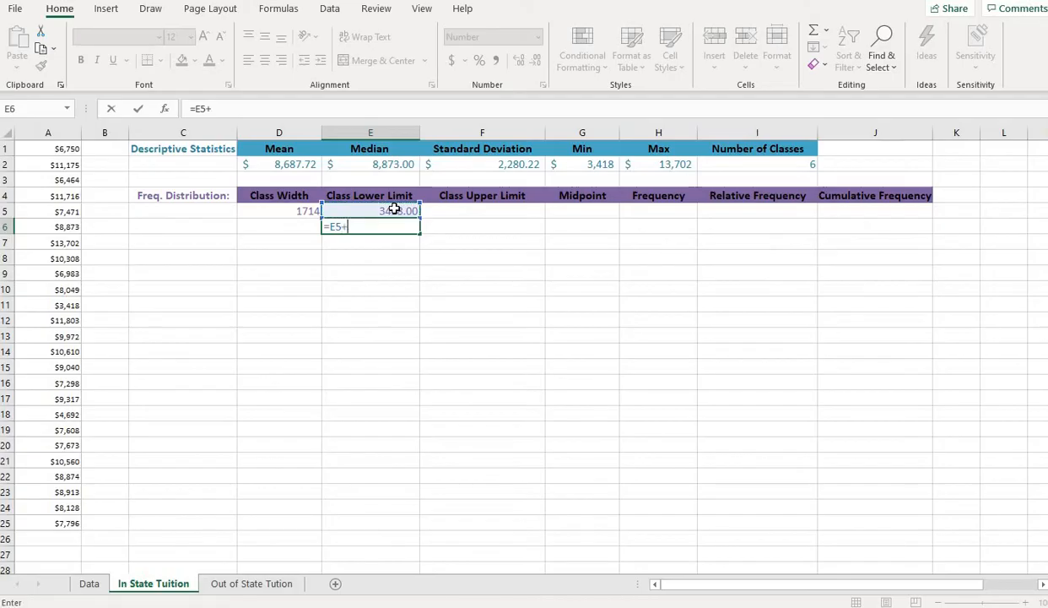
{"action": "left_click", "coordinate": [293, 210]}
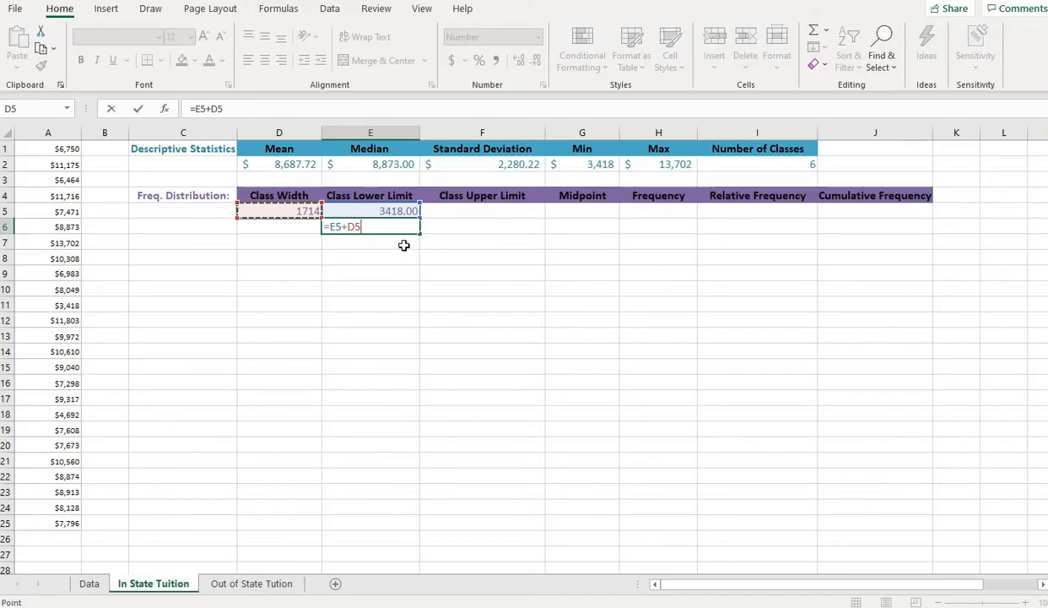
{"action": "key", "text": "Return"}
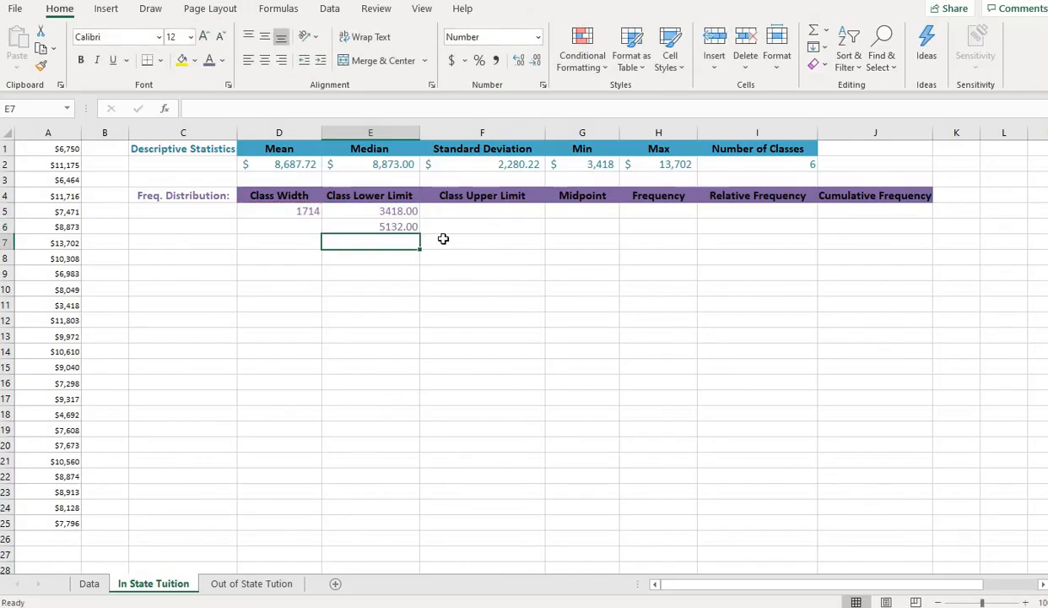
Remove the decimal places from the class lower limit cells E5:E13.
{"action": "left_click", "coordinate": [378, 224]}
{"action": "left_click", "coordinate": [394, 208]}
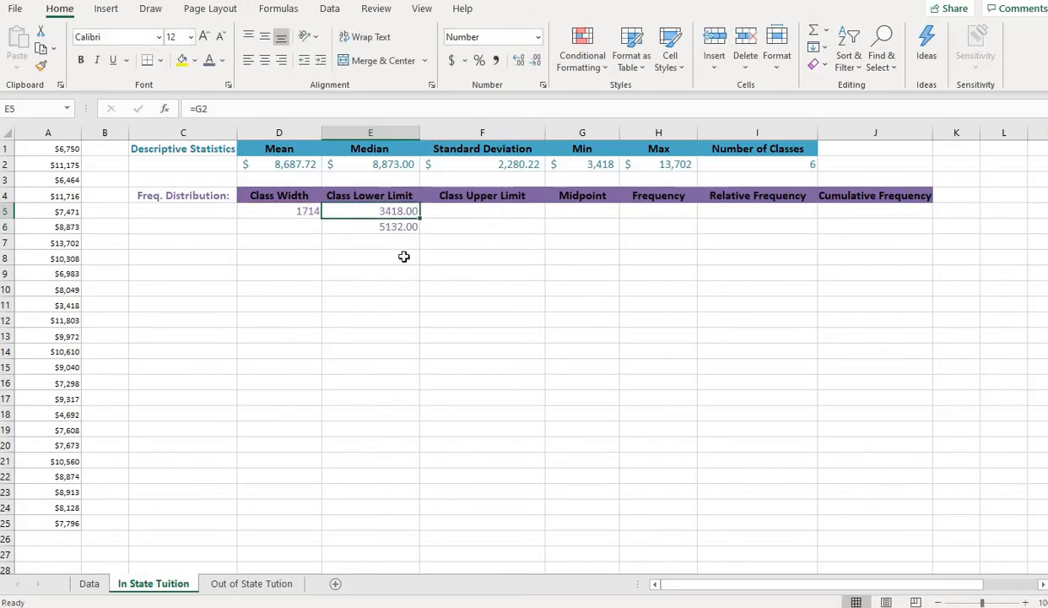
{"action": "left_click_drag", "start_coordinate": [404, 257], "coordinate": [403, 344]}
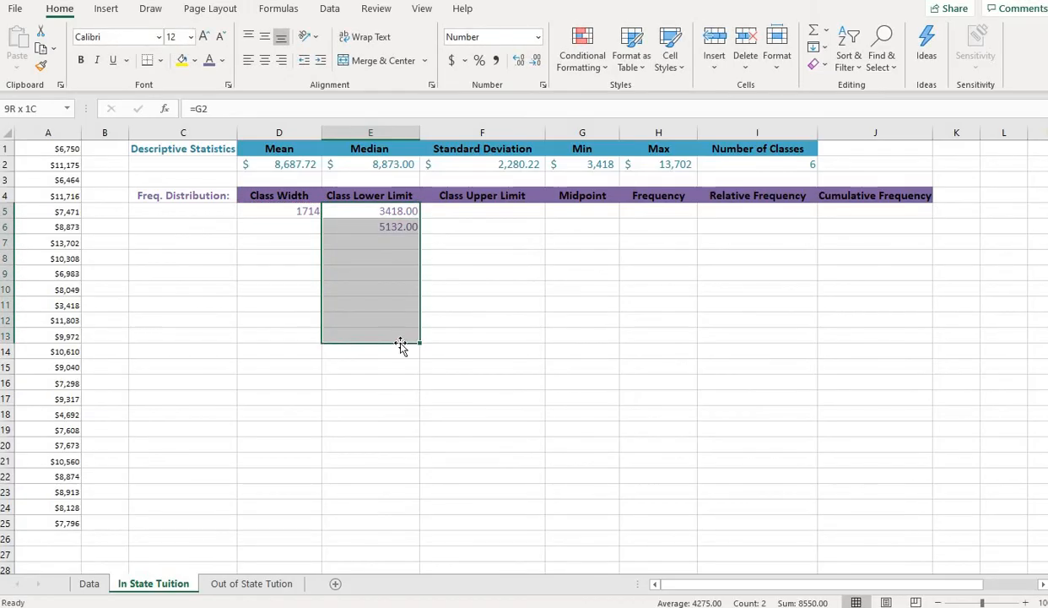
{"action": "left_click", "coordinate": [535, 62]}
{"action": "left_click", "coordinate": [534, 62]}
{"action": "left_click", "coordinate": [398, 212]}
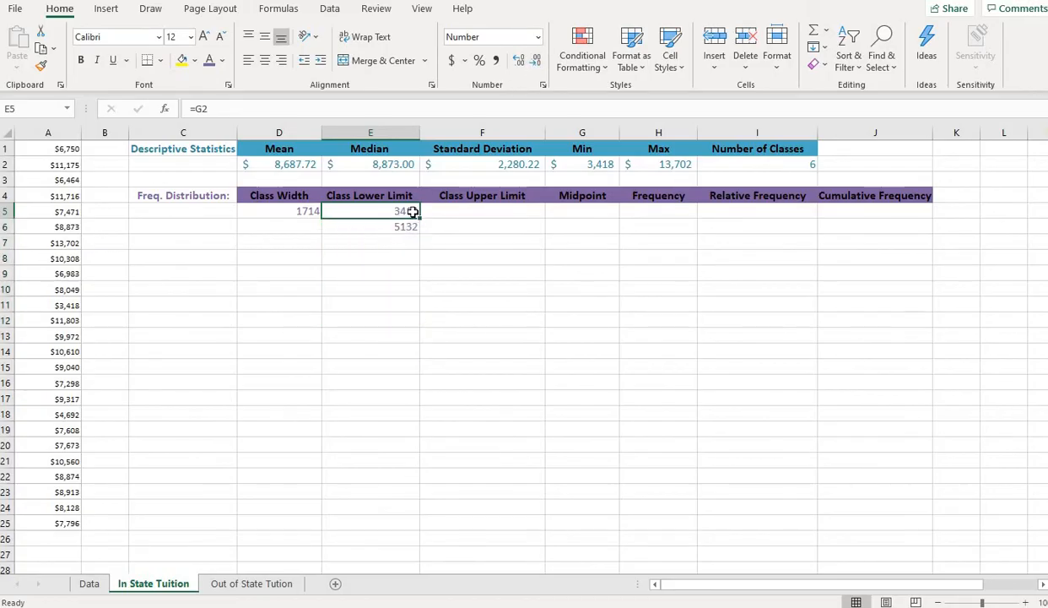
Try to fill the lower limit formula from E6 down to E12, and undo the fill.
{"action": "left_click", "coordinate": [415, 231]}
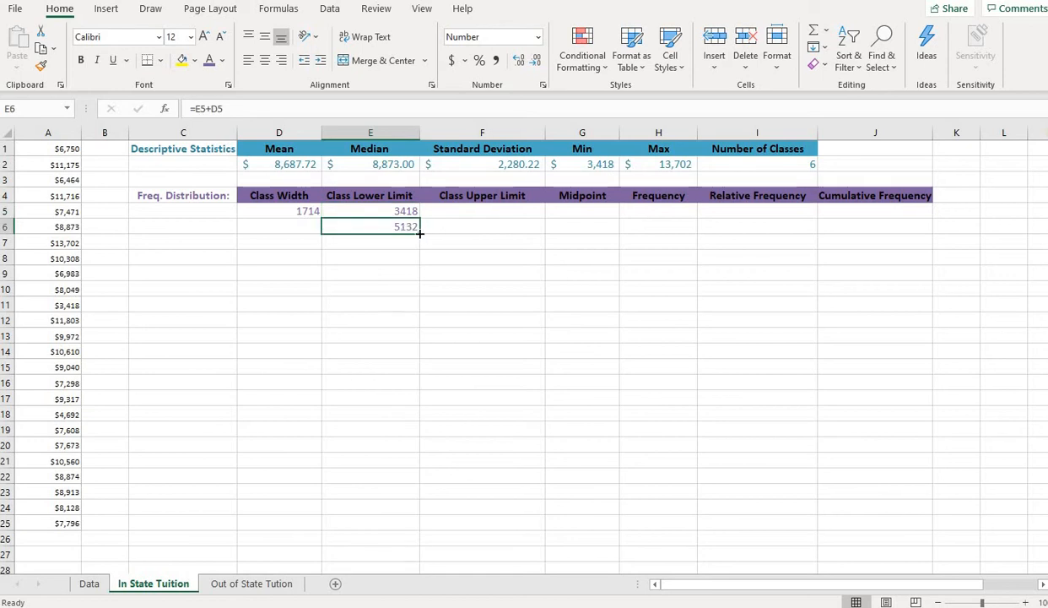
{"action": "left_click_drag", "start_coordinate": [420, 233], "coordinate": [414, 322]}
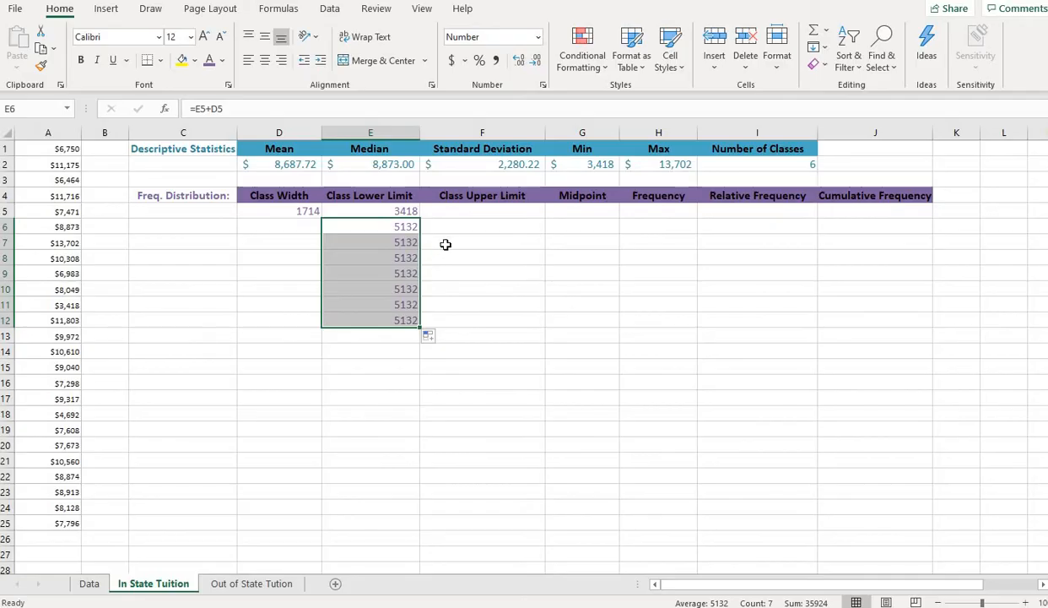
{"action": "key", "text": "ctrl+z"}
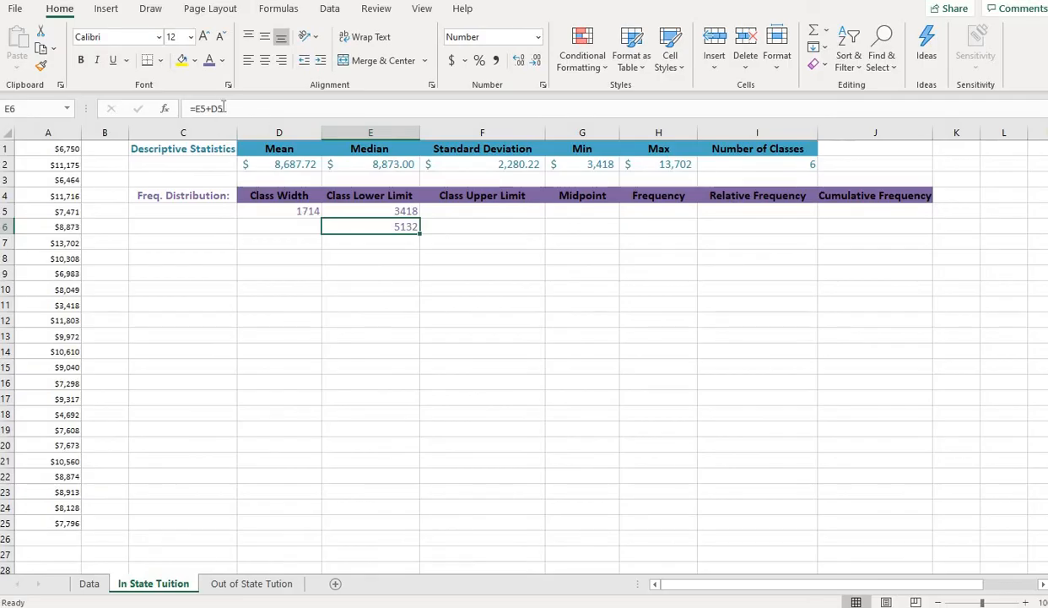
Make the class width reference absolute in the E6 formula so it reads =E5+$D$5.
{"action": "left_click_drag", "start_coordinate": [223, 108], "coordinate": [210, 110]}
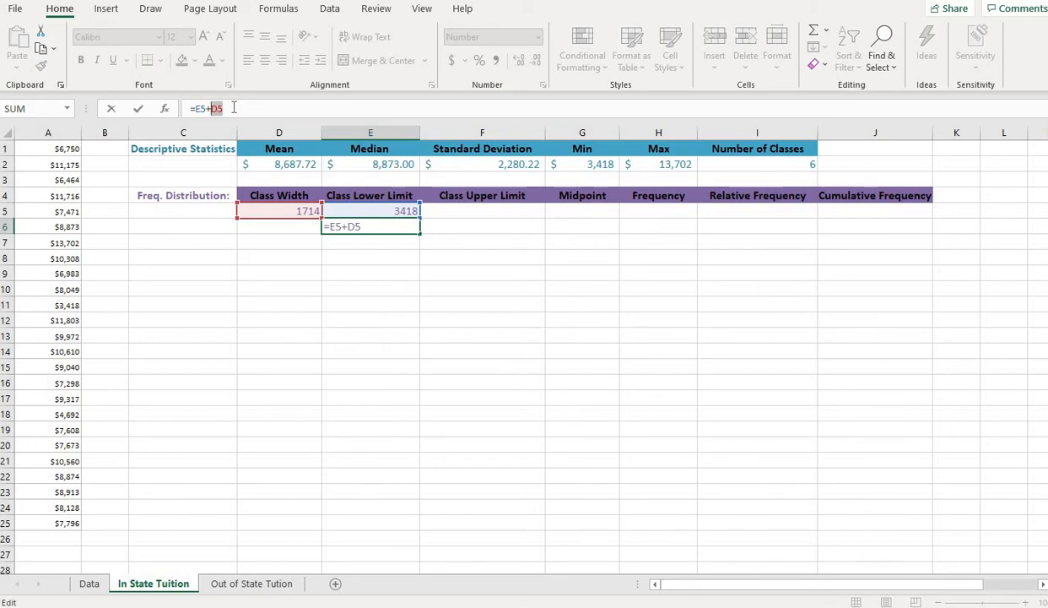
{"action": "key", "text": "F4"}
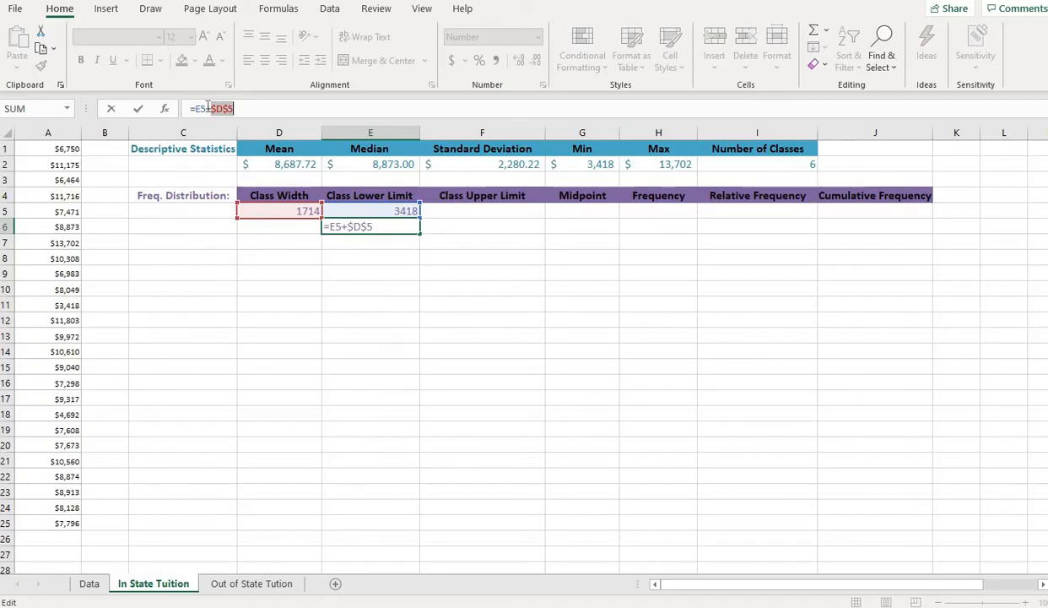
{"action": "left_click", "coordinate": [363, 243]}
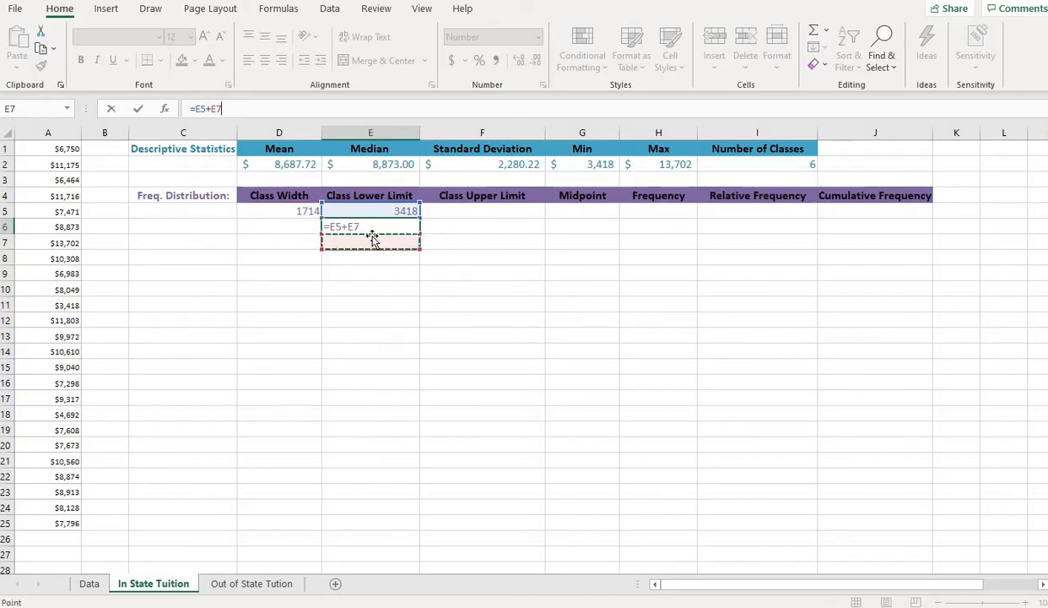
{"action": "left_click", "coordinate": [374, 228]}
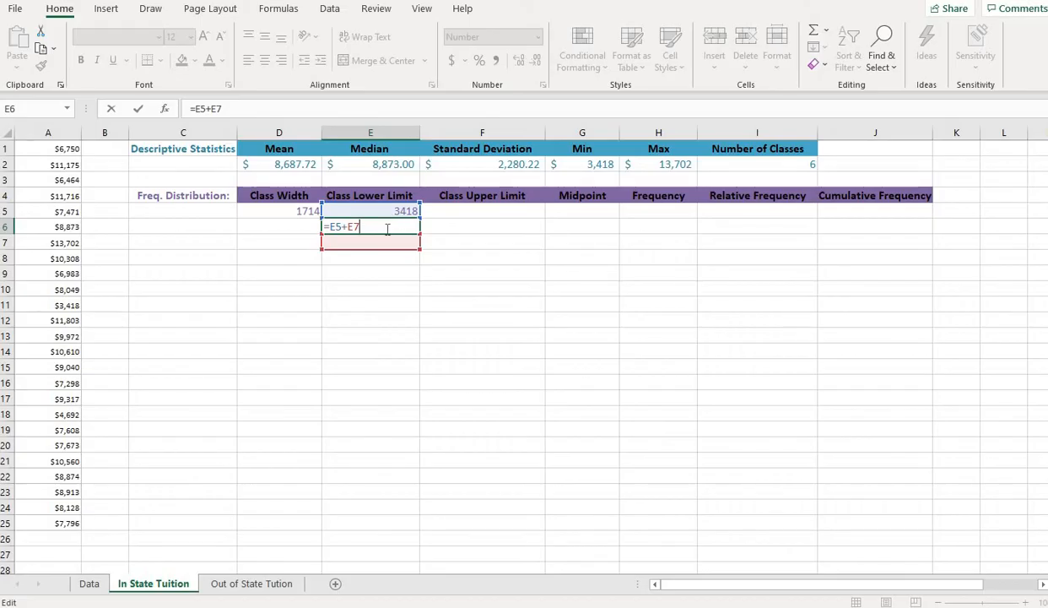
{"action": "key", "text": "ctrl+z"}
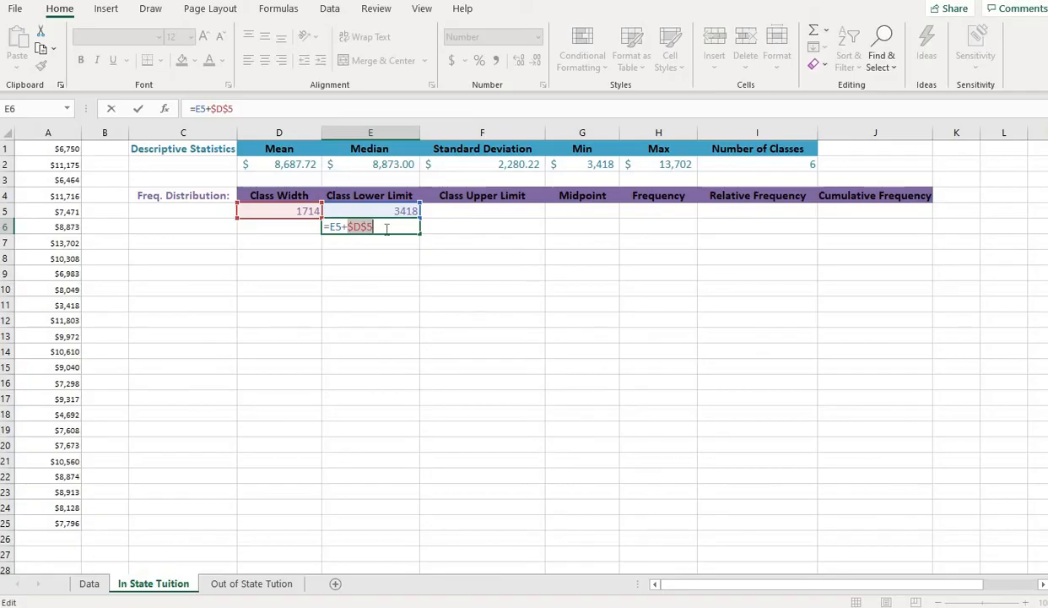
{"action": "key", "text": "Return"}
Fill the class lower limit formula from E6 down to E10.
{"action": "left_click", "coordinate": [394, 226]}
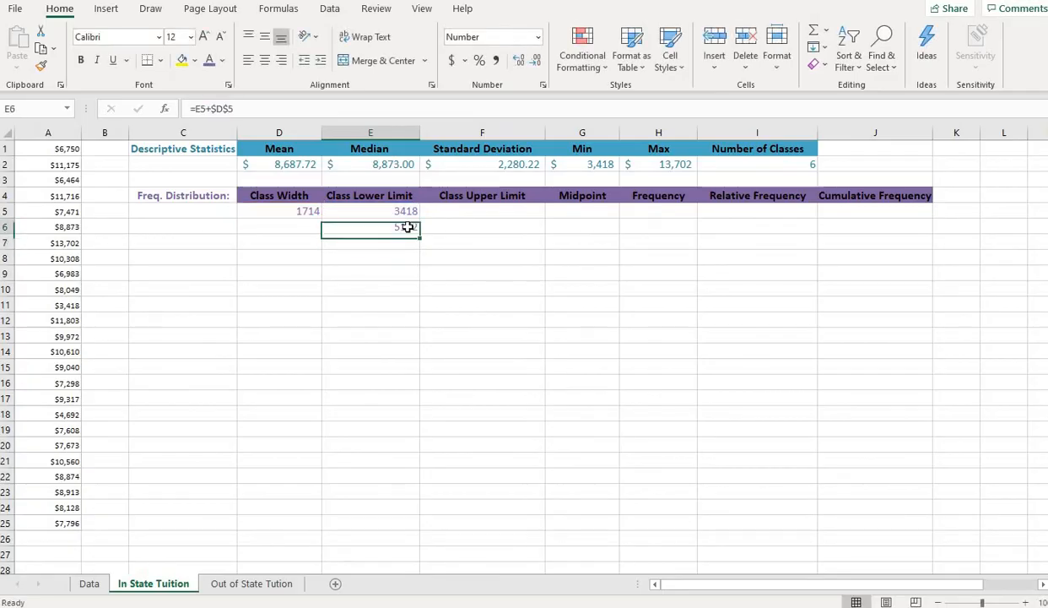
{"action": "left_click_drag", "start_coordinate": [419, 233], "coordinate": [421, 295]}
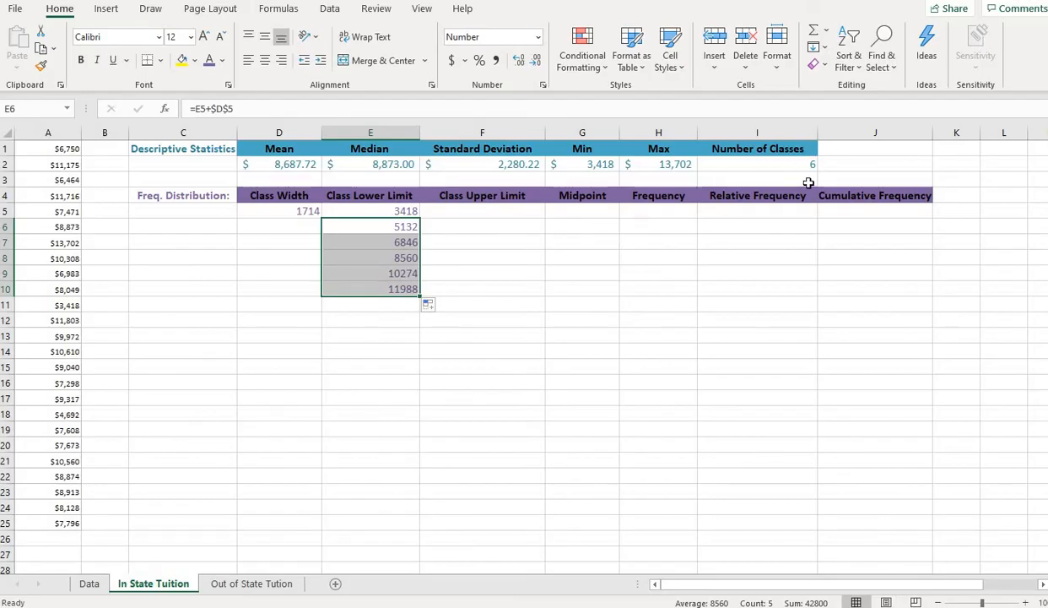
{"action": "left_click", "coordinate": [376, 287]}
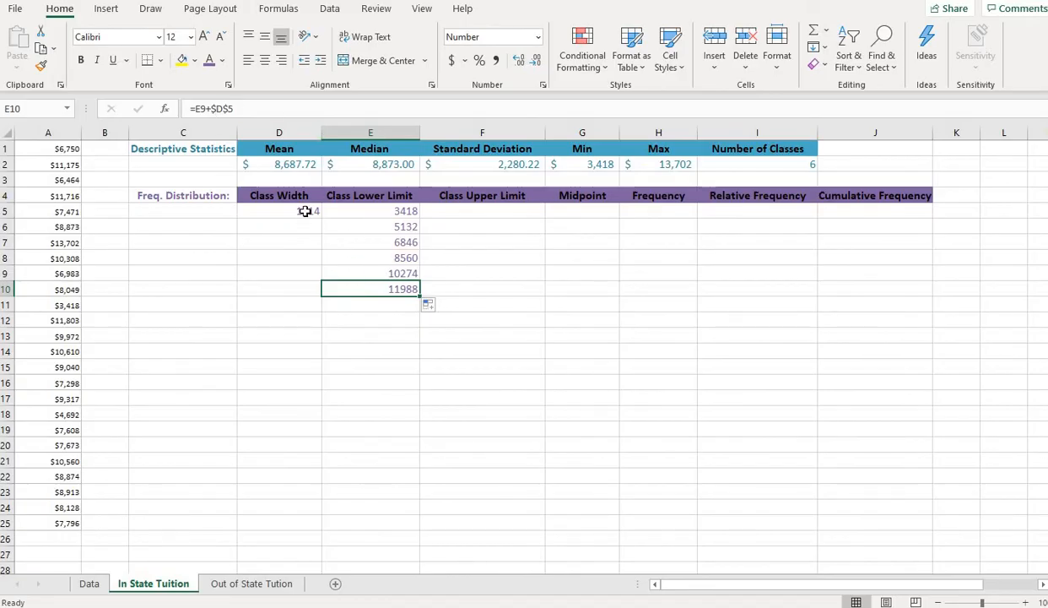
Calculate the first class upper limit in F5 with the formula =E6-1.
{"action": "left_click", "coordinate": [489, 210]}
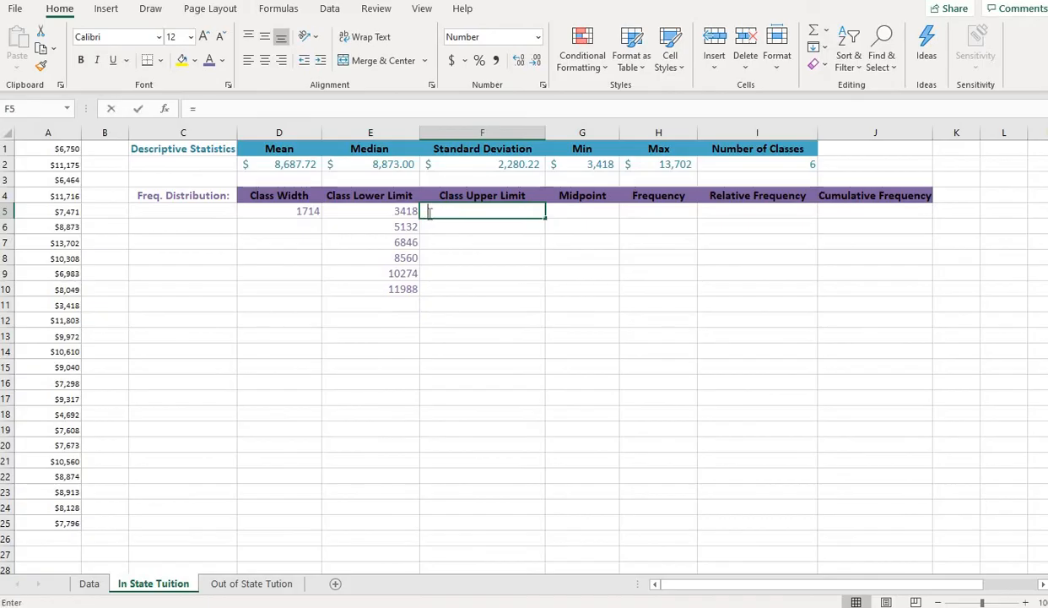
{"action": "type", "text": "="}
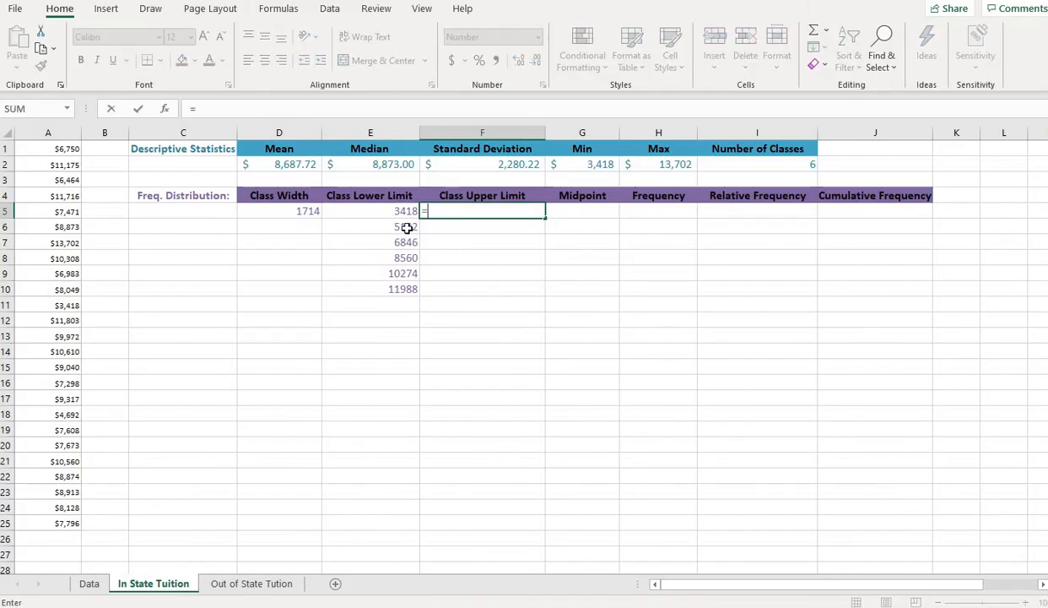
{"action": "left_click", "coordinate": [407, 228]}
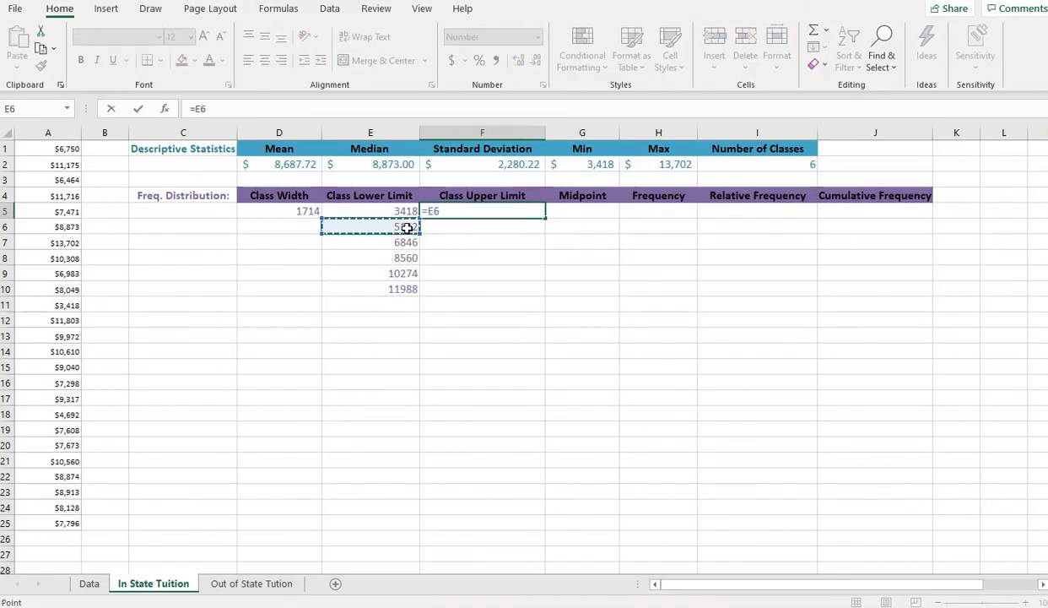
{"action": "type", "text": "-1"}
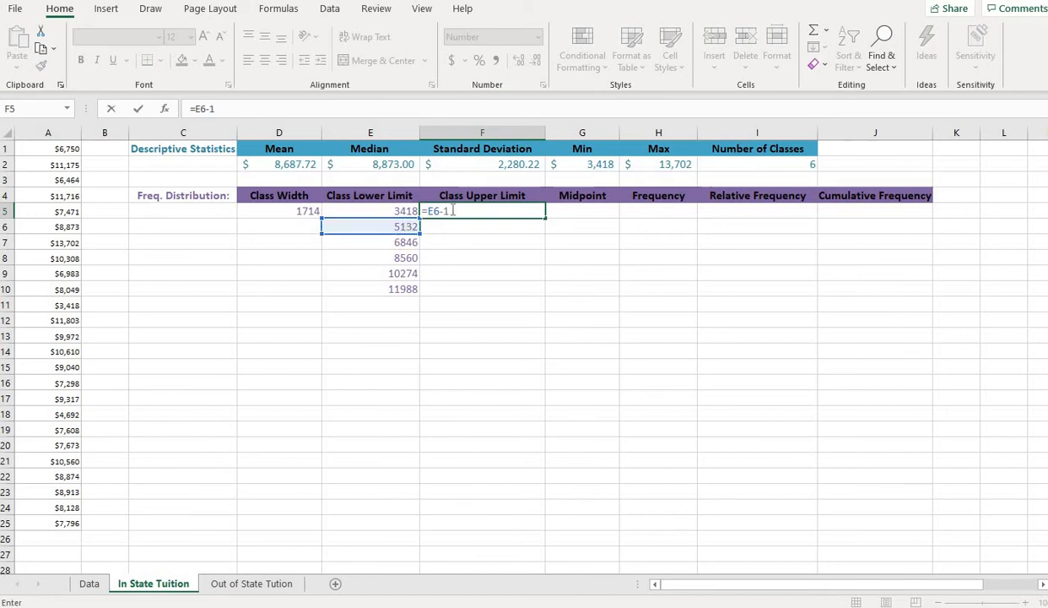
{"action": "key", "text": "Return"}
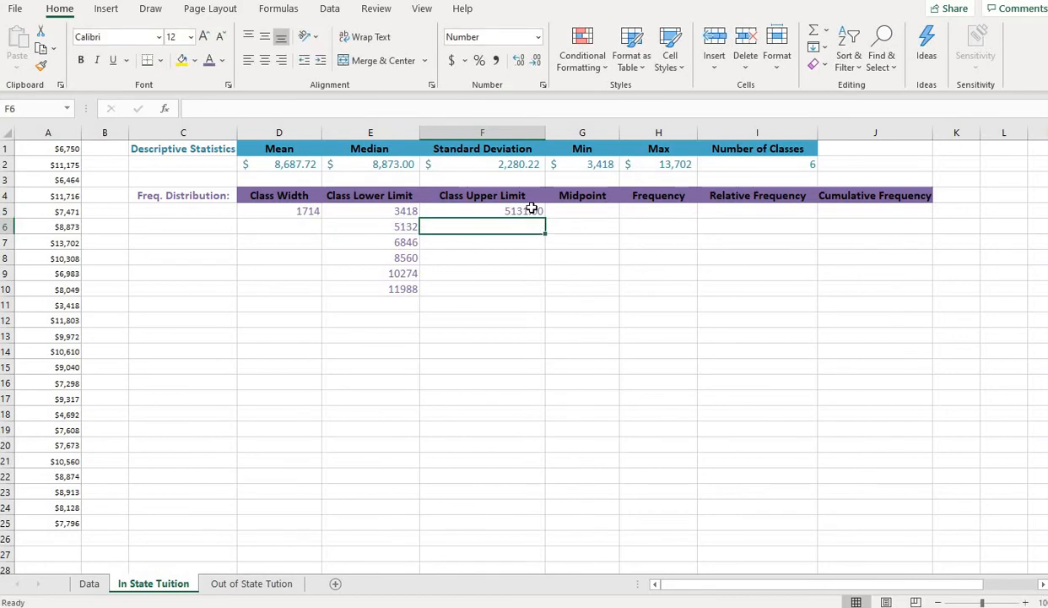
Remove the decimal places from the class upper limit cells F5:F10.
{"action": "left_click_drag", "start_coordinate": [532, 209], "coordinate": [514, 287]}
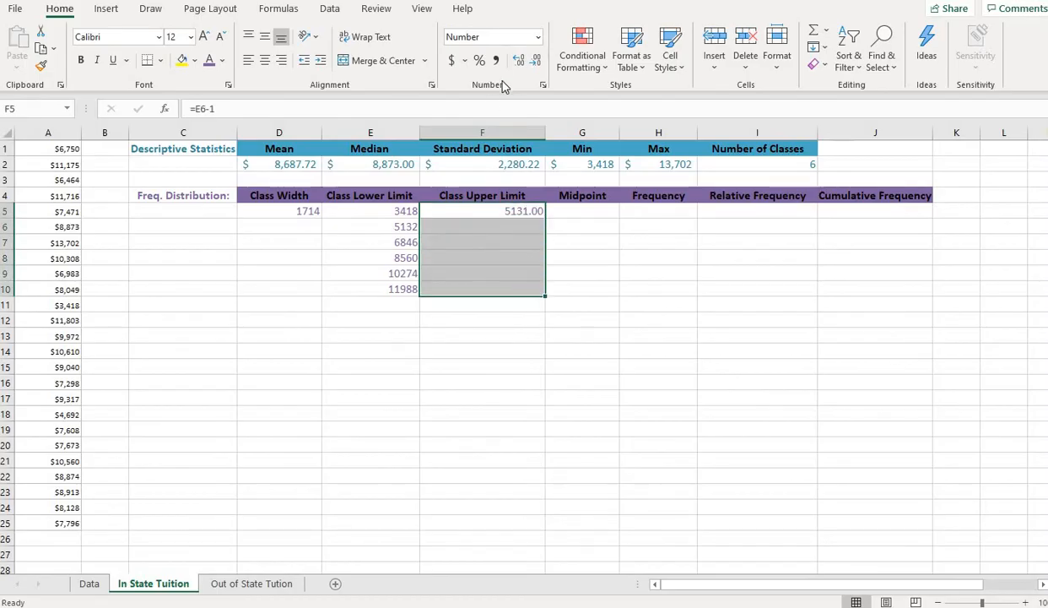
{"action": "left_click", "coordinate": [535, 60]}
{"action": "left_click", "coordinate": [535, 60]}
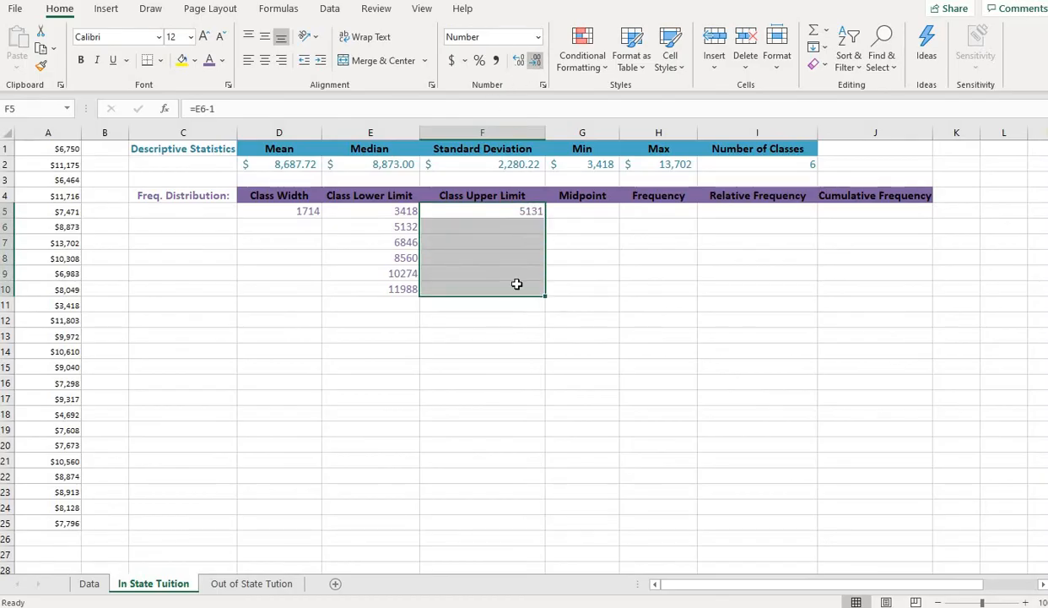
Try to fill the upper limit formula from F5 down to F9, and undo the fill.
{"action": "left_click", "coordinate": [514, 212]}
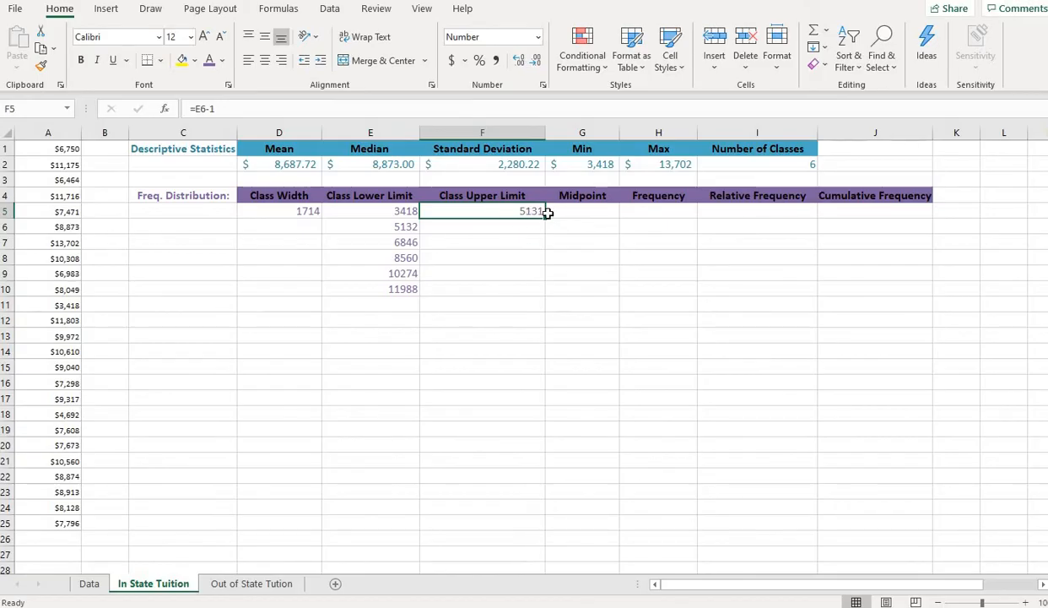
{"action": "left_click_drag", "start_coordinate": [546, 217], "coordinate": [546, 283]}
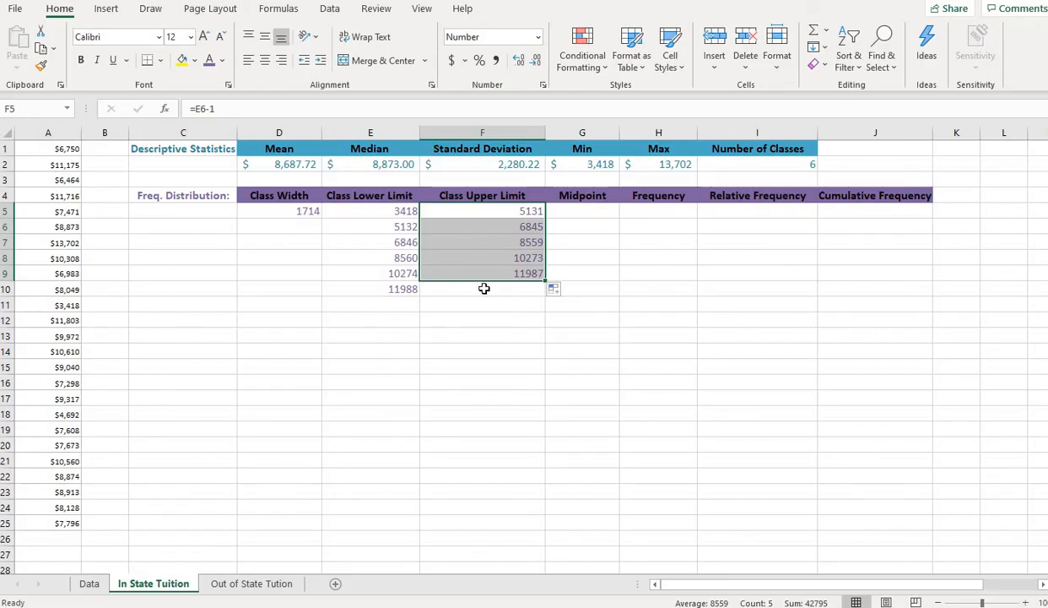
{"action": "key", "text": "ctrl+z"}
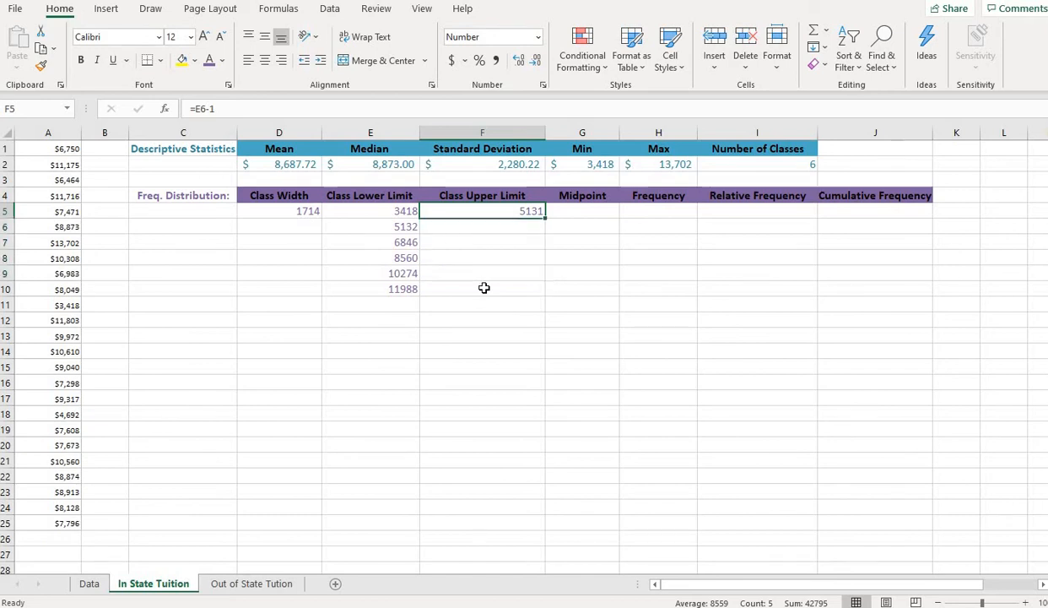
Calculate the second class upper limit in F6 with the formula =F5+$D$5.
{"action": "left_click", "coordinate": [519, 226]}
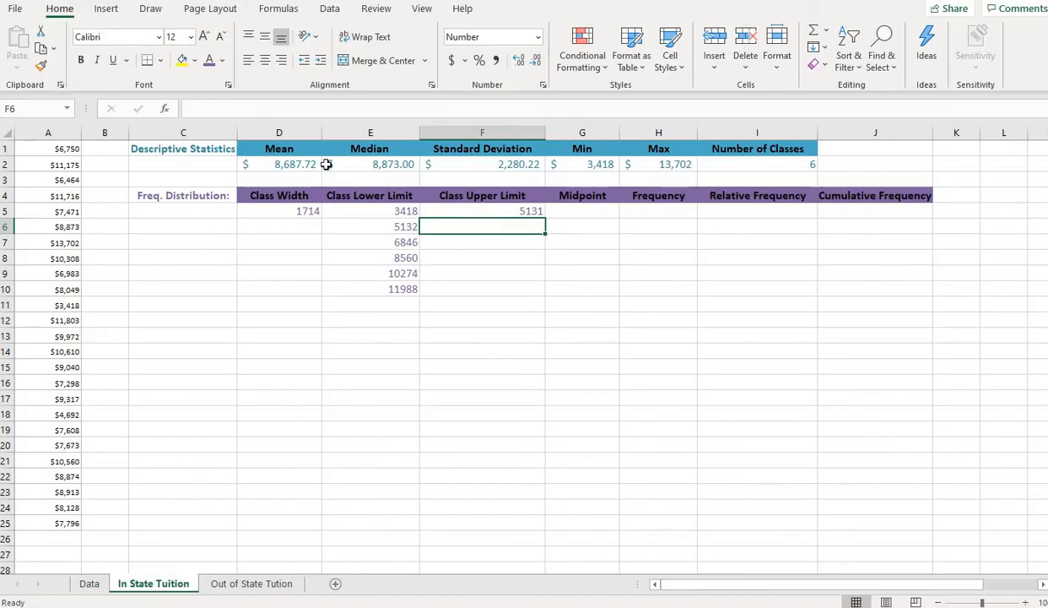
{"action": "left_click", "coordinate": [210, 112]}
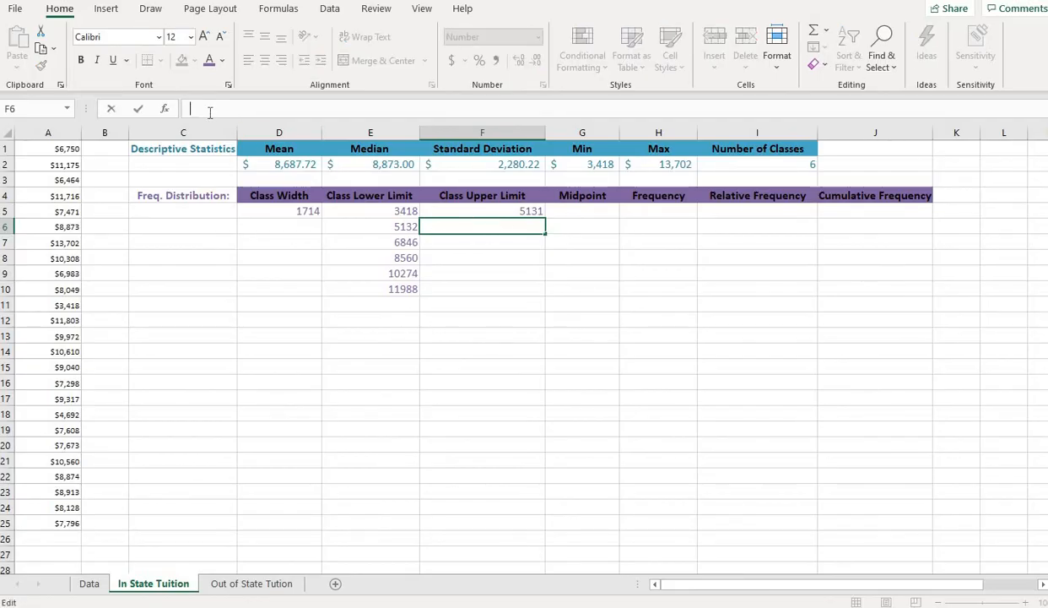
{"action": "type", "text": "="}
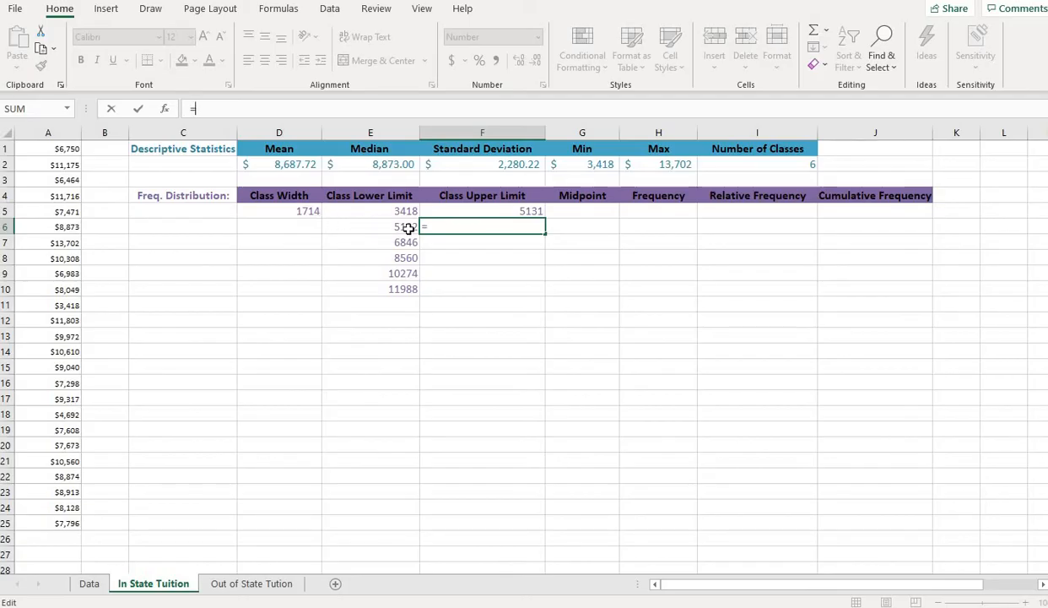
{"action": "left_click", "coordinate": [519, 212]}
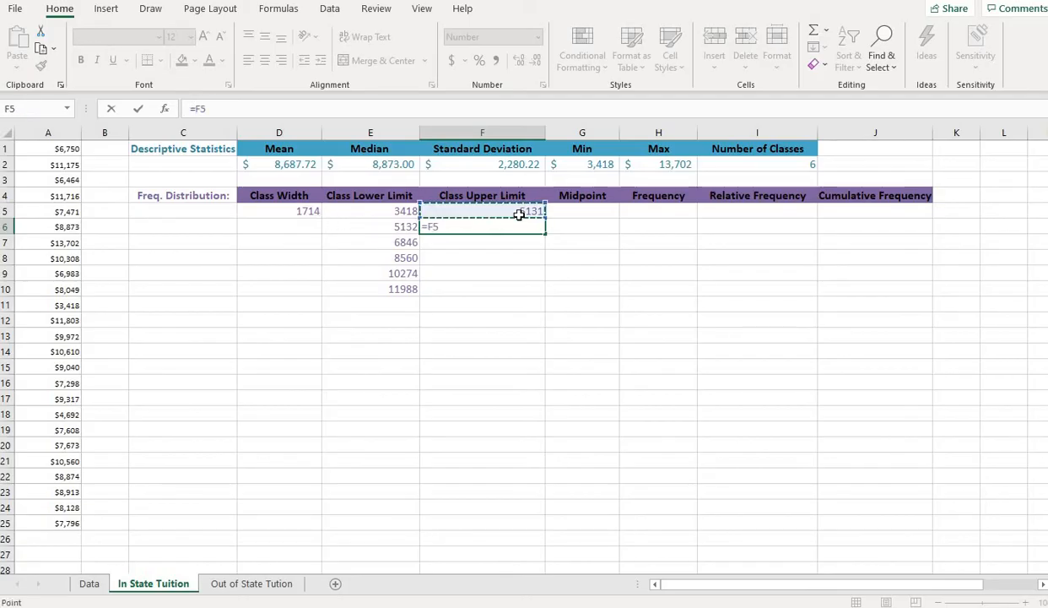
{"action": "type", "text": "+"}
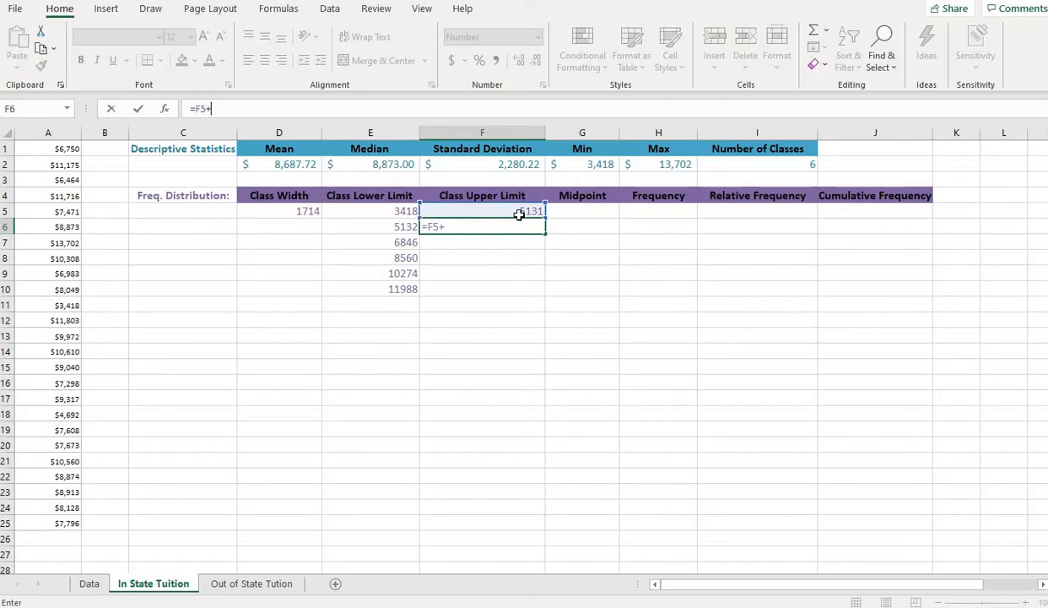
{"action": "left_click", "coordinate": [306, 211]}
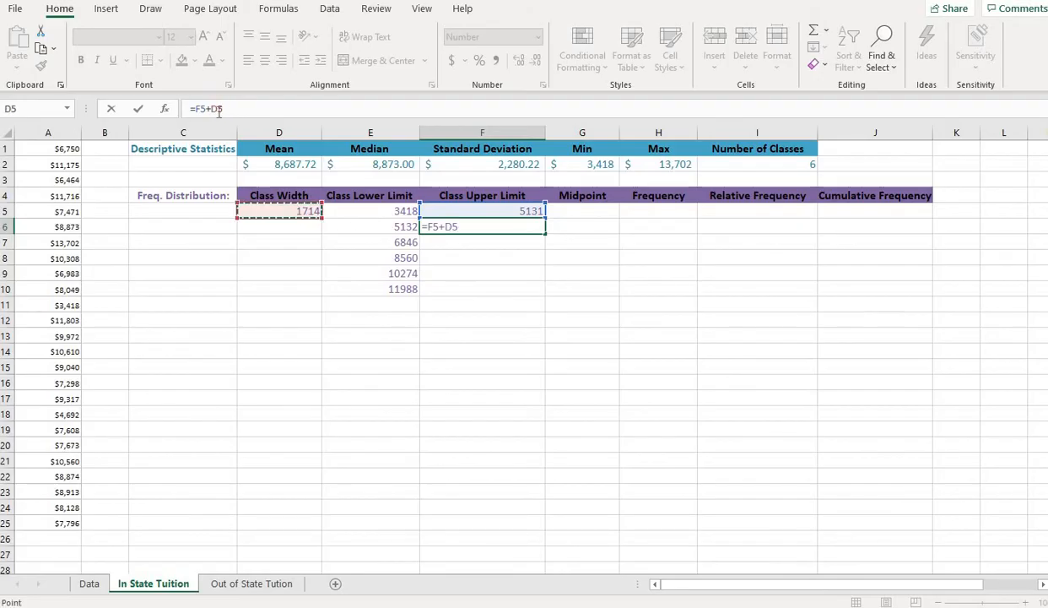
{"action": "left_click", "coordinate": [215, 112]}
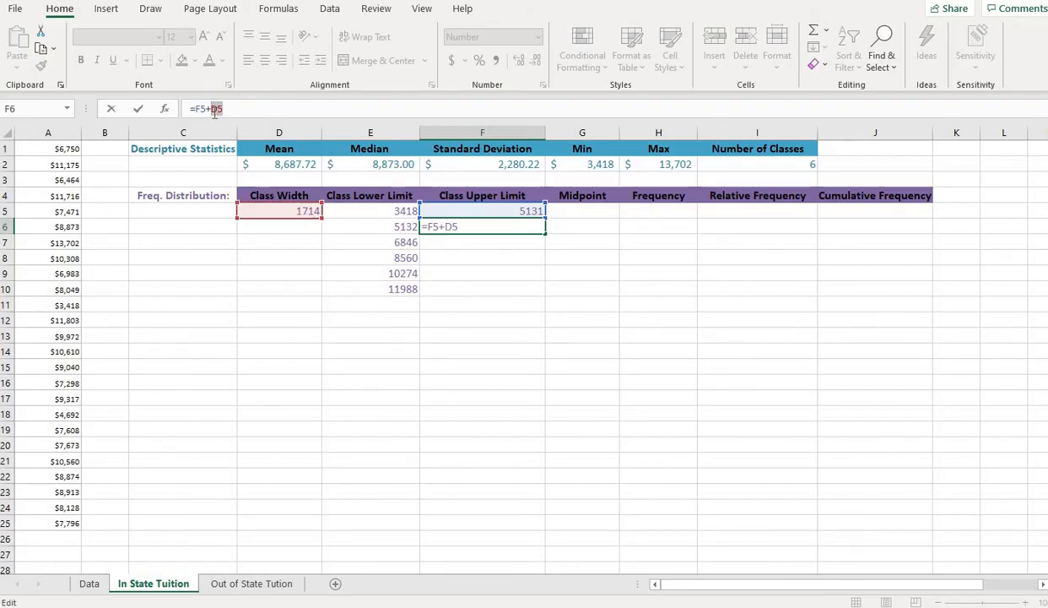
{"action": "key", "text": "F4"}
{"action": "key", "text": "Return"}
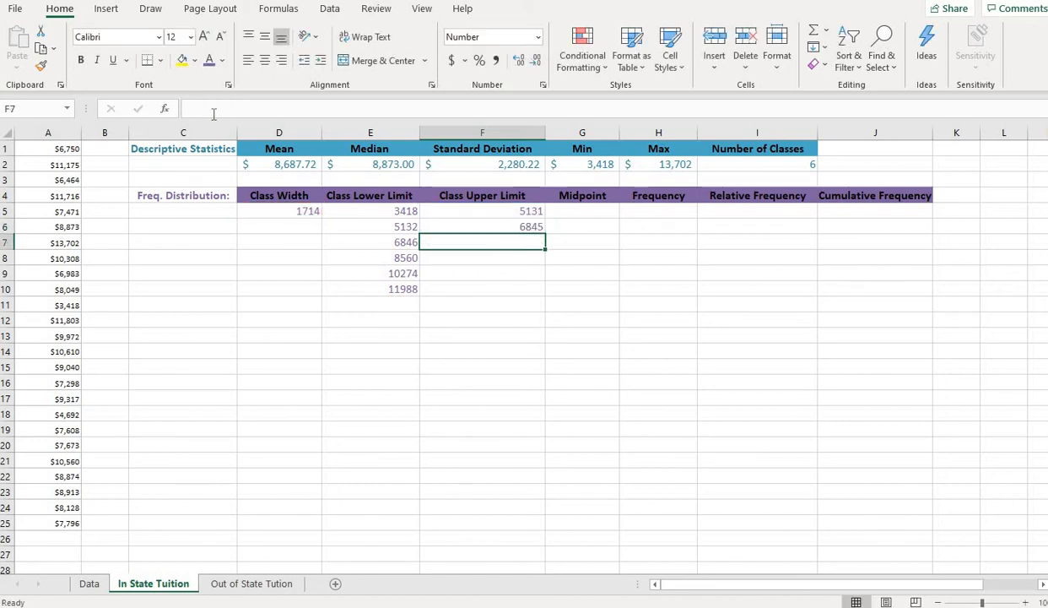
Fill the class upper limit formula from F6 down to F10.
{"action": "left_click", "coordinate": [521, 227]}
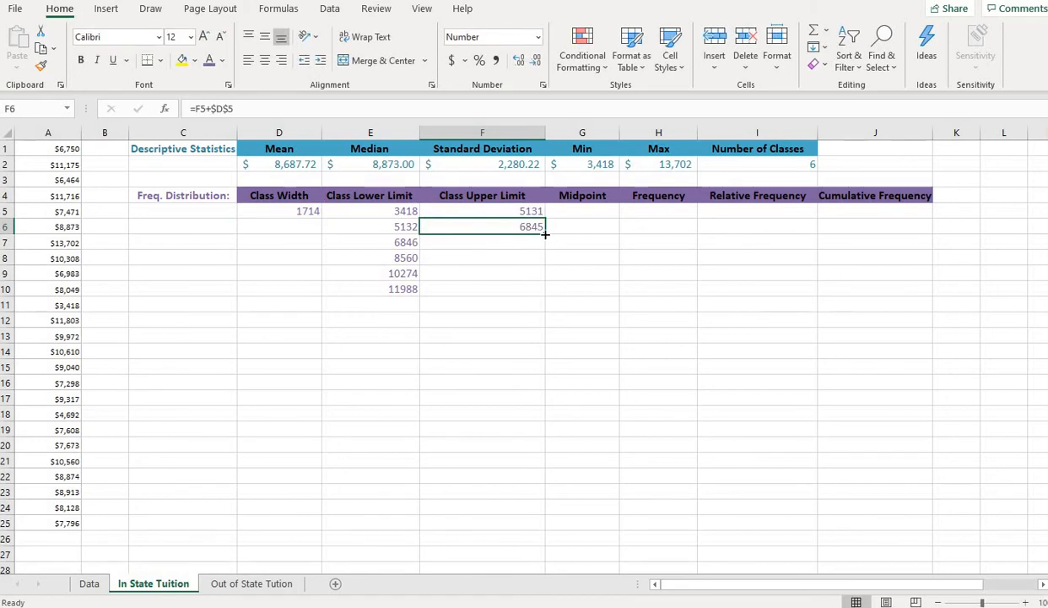
{"action": "left_click_drag", "start_coordinate": [545, 234], "coordinate": [547, 291]}
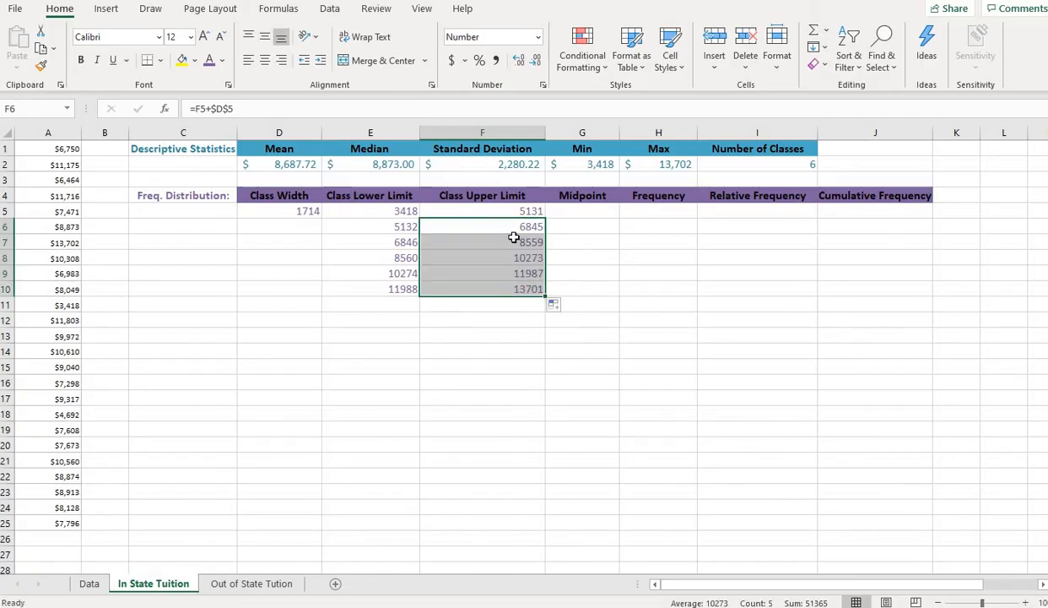
{"action": "left_click", "coordinate": [495, 307]}
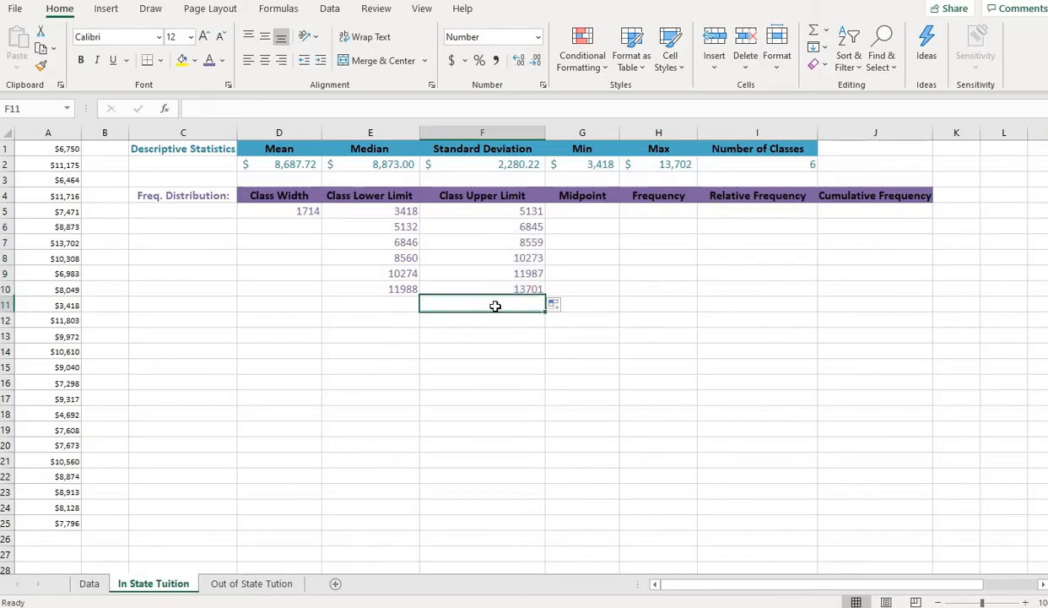
Compare the last class upper limit with the maximum in H2, and check the class width formula in D5.
{"action": "left_click", "coordinate": [532, 289]}
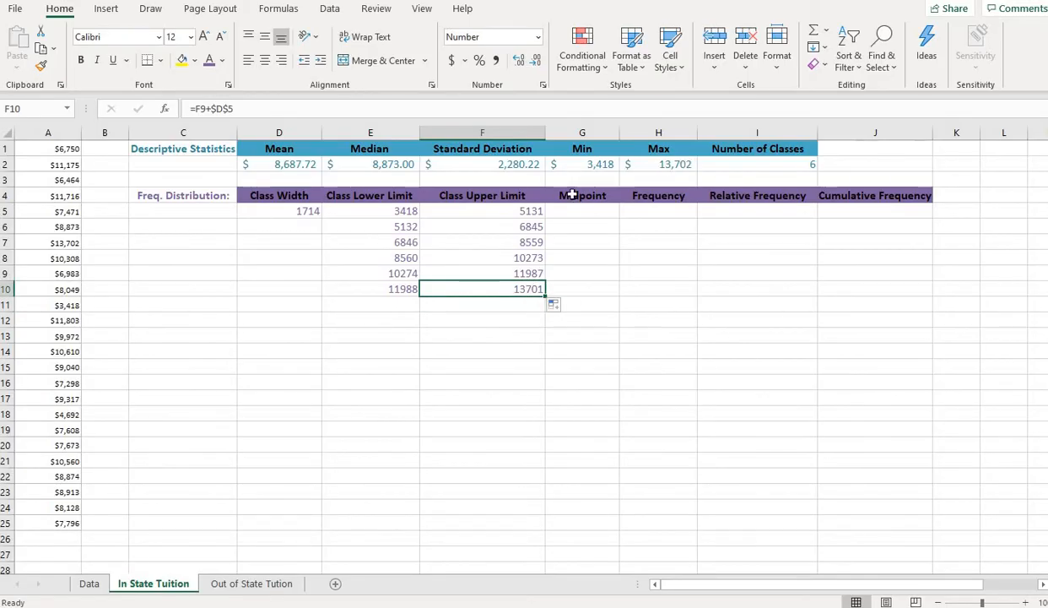
{"action": "left_click", "coordinate": [675, 164]}
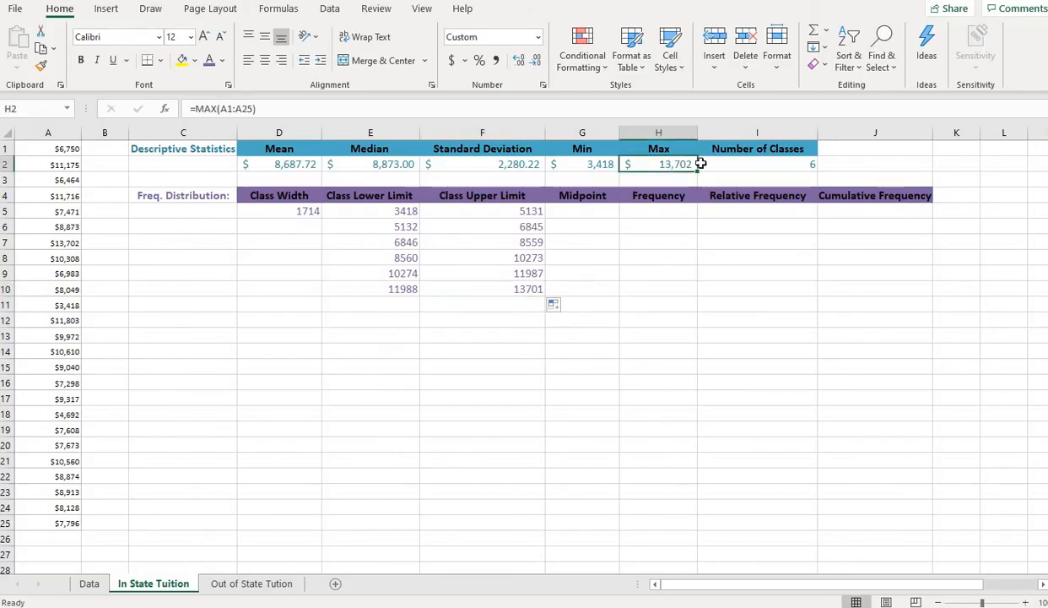
{"action": "left_click", "coordinate": [510, 285]}
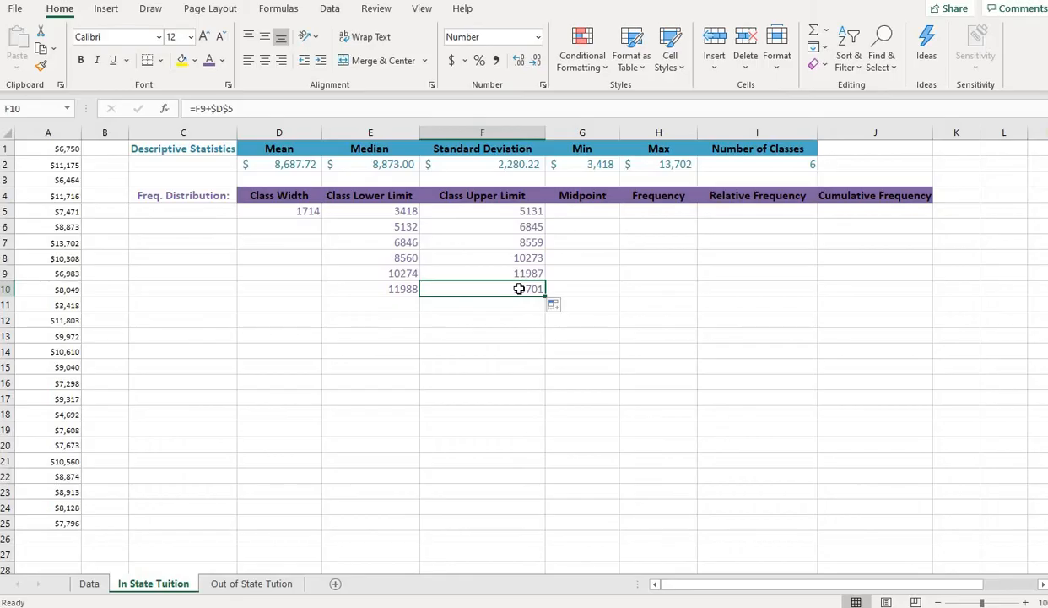
{"action": "left_click", "coordinate": [307, 212]}
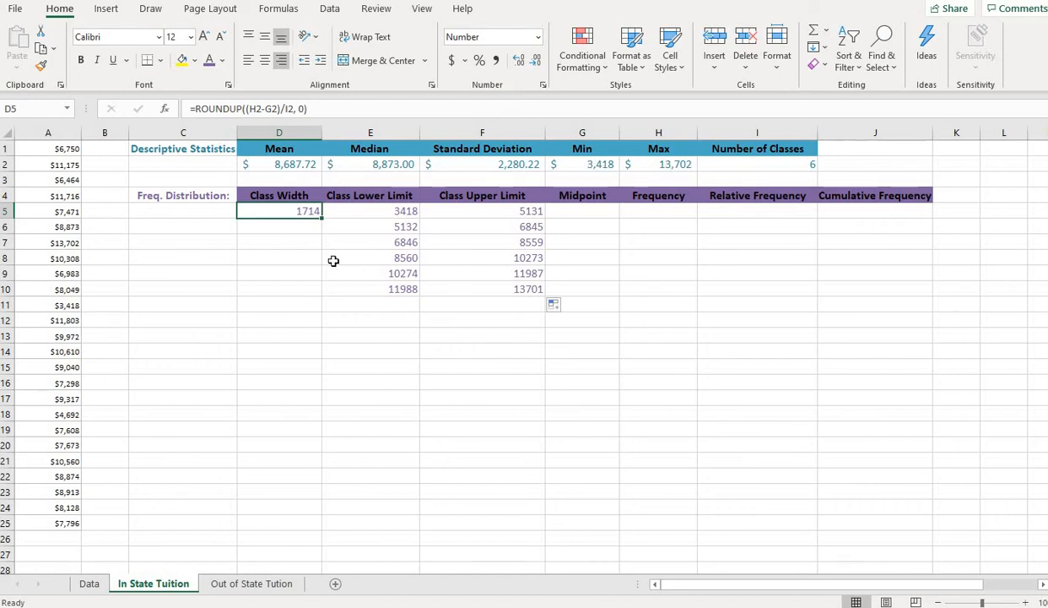
Calculate the unrounded class width in C15 with the formula =(H2-G2)/I2.
{"action": "left_click", "coordinate": [181, 353]}
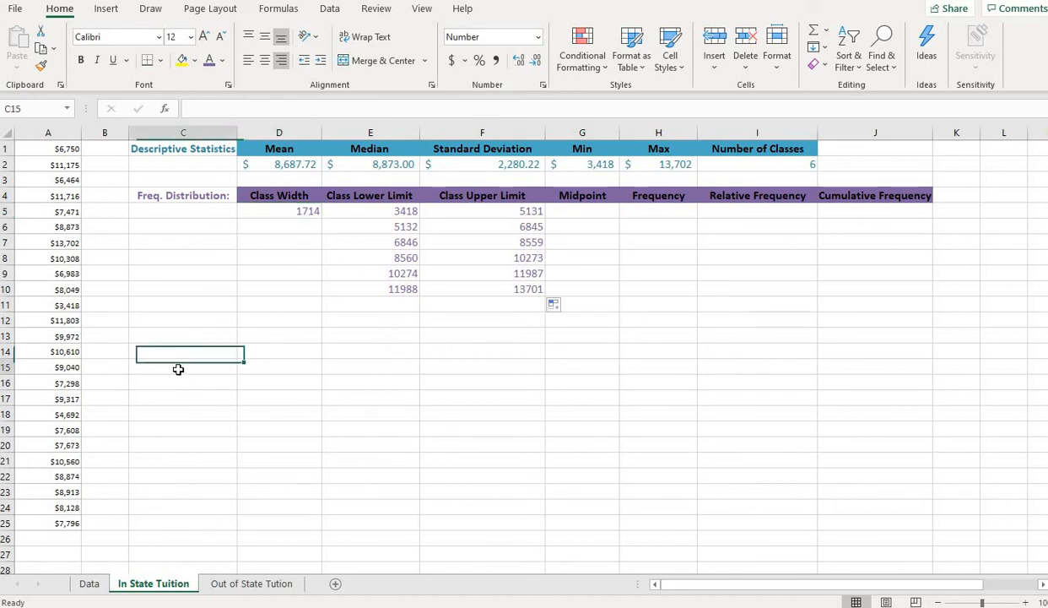
{"action": "left_click", "coordinate": [178, 369]}
{"action": "type", "text": "="}
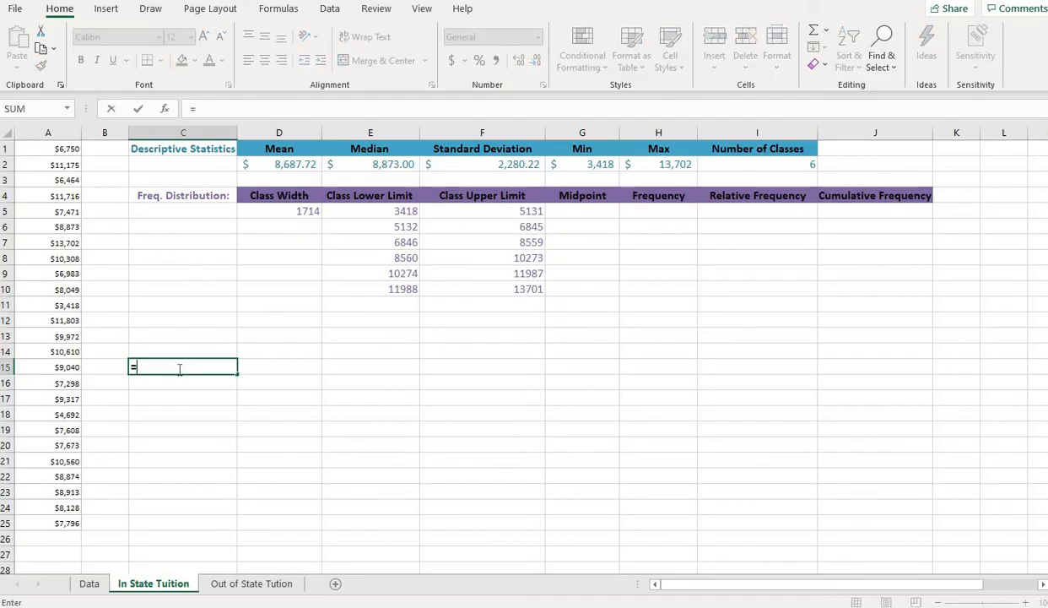
{"action": "type", "text": "(m"}
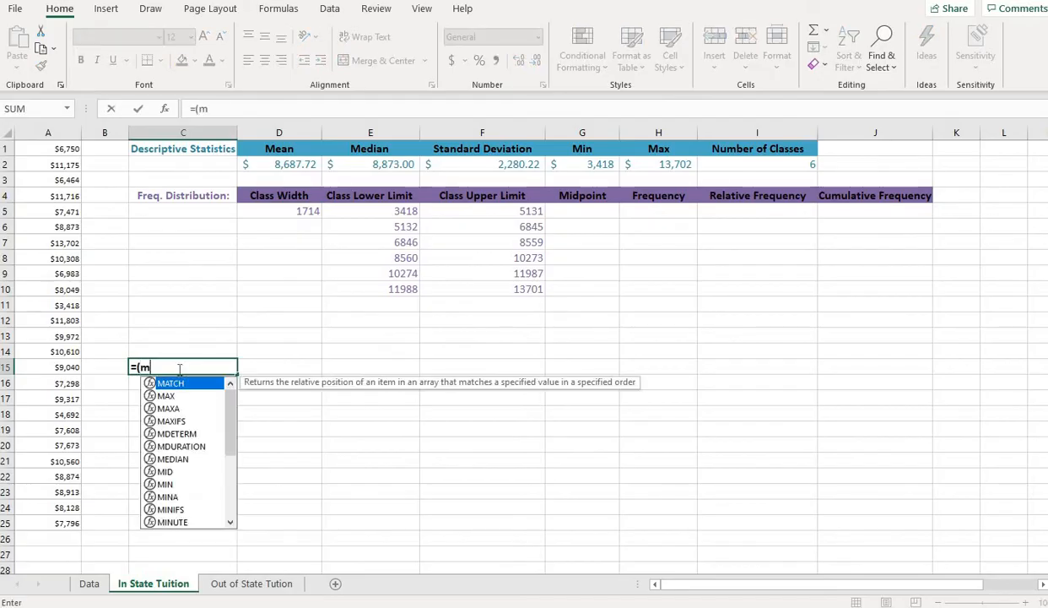
{"action": "key", "text": "BackSpace"}
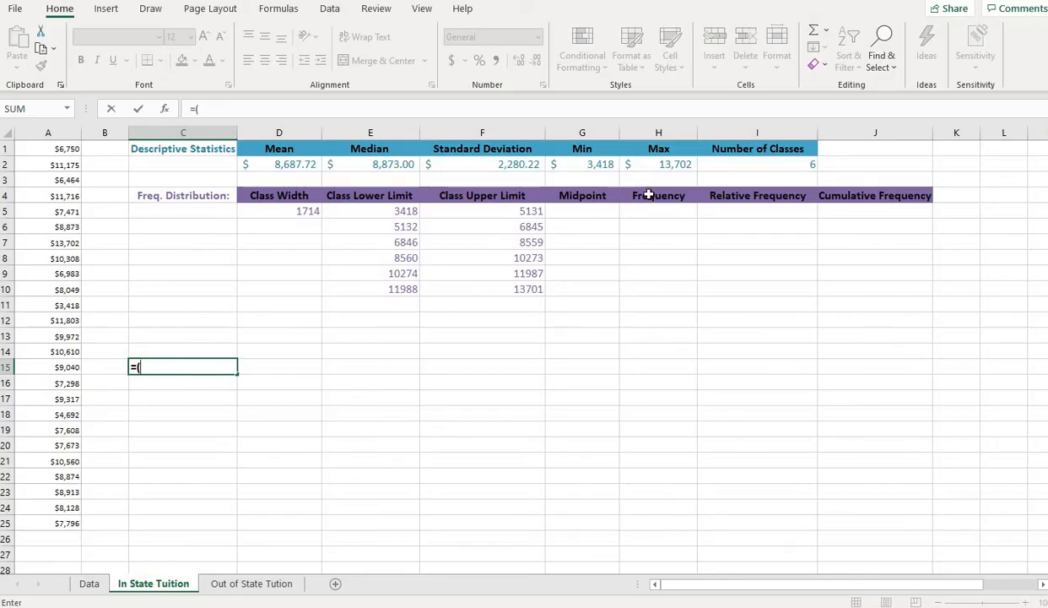
{"action": "left_click", "coordinate": [676, 167]}
{"action": "type", "text": "-"}
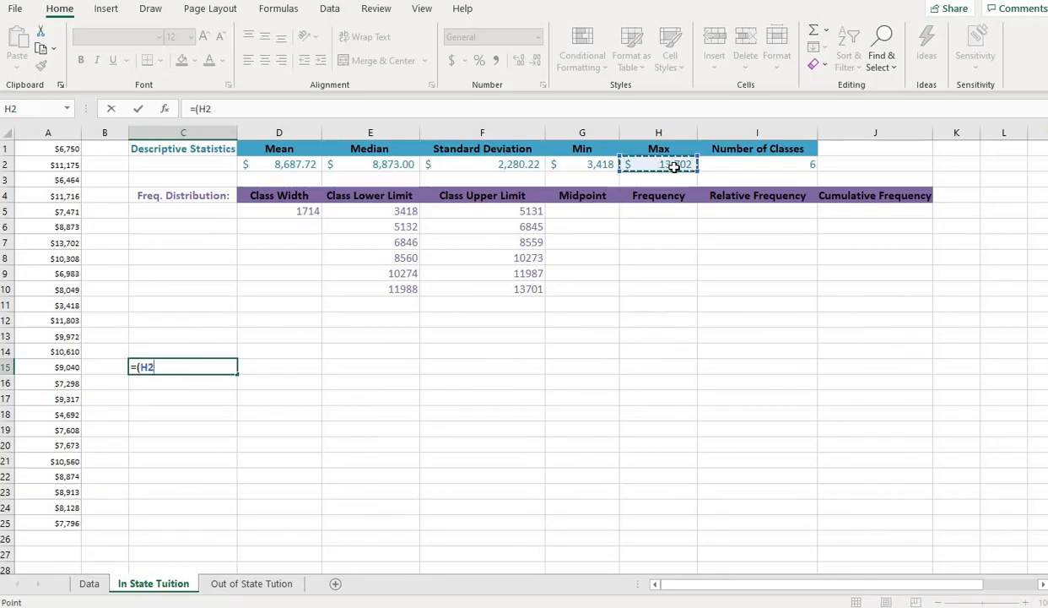
{"action": "left_click", "coordinate": [585, 164]}
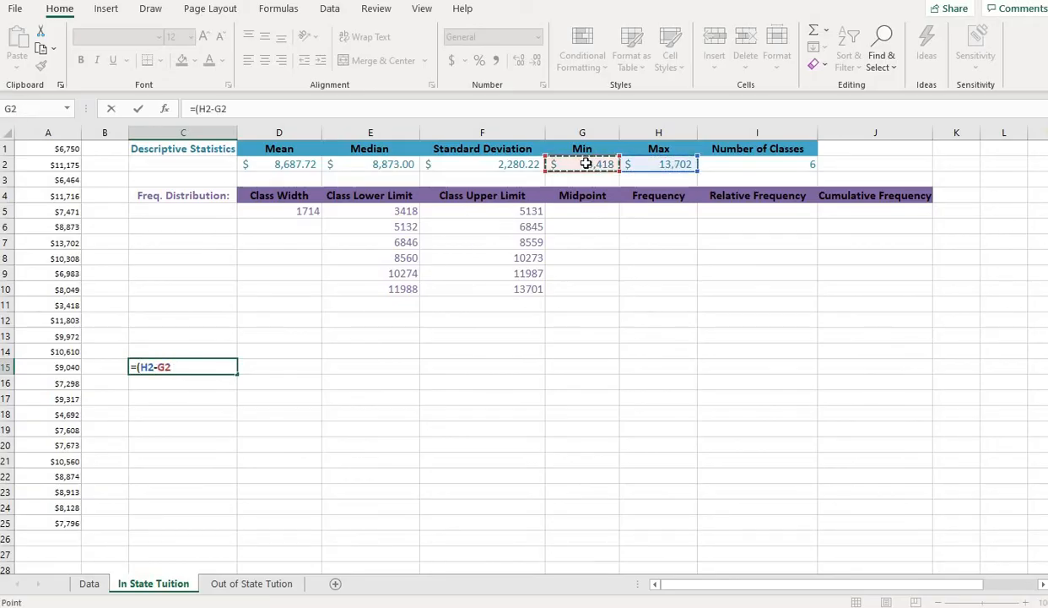
{"action": "type", "text": ")"}
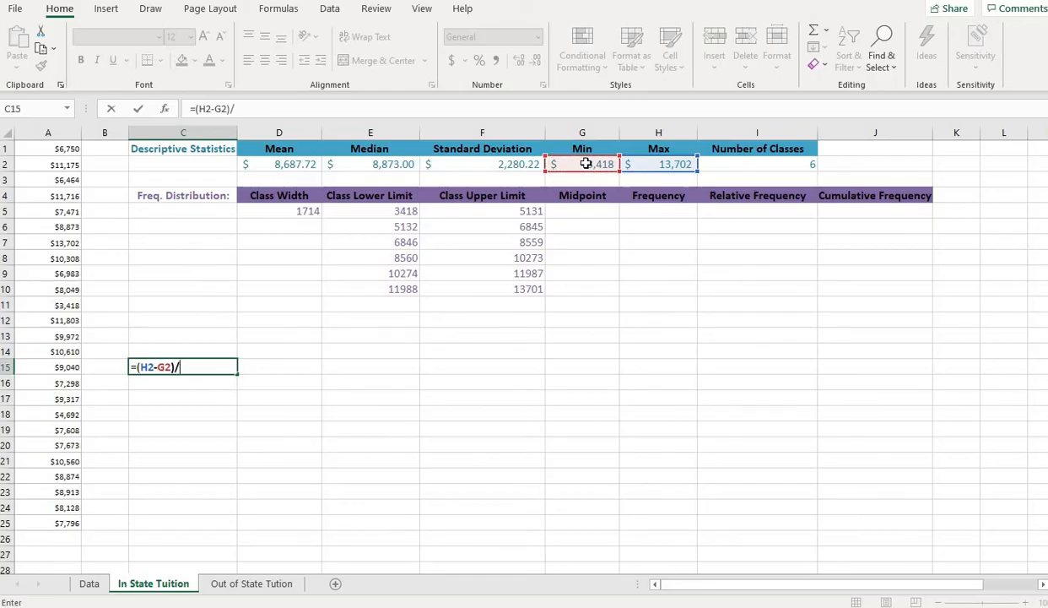
{"action": "type", "text": "/"}
{"action": "left_click", "coordinate": [803, 165]}
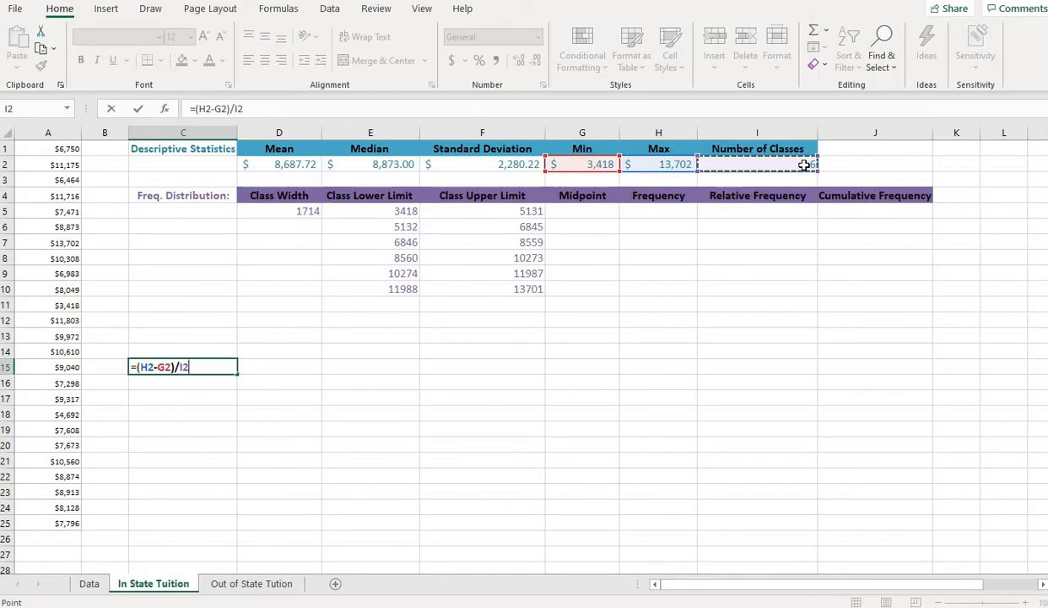
{"action": "key", "text": "Return"}
{"action": "left_click", "coordinate": [213, 367]}
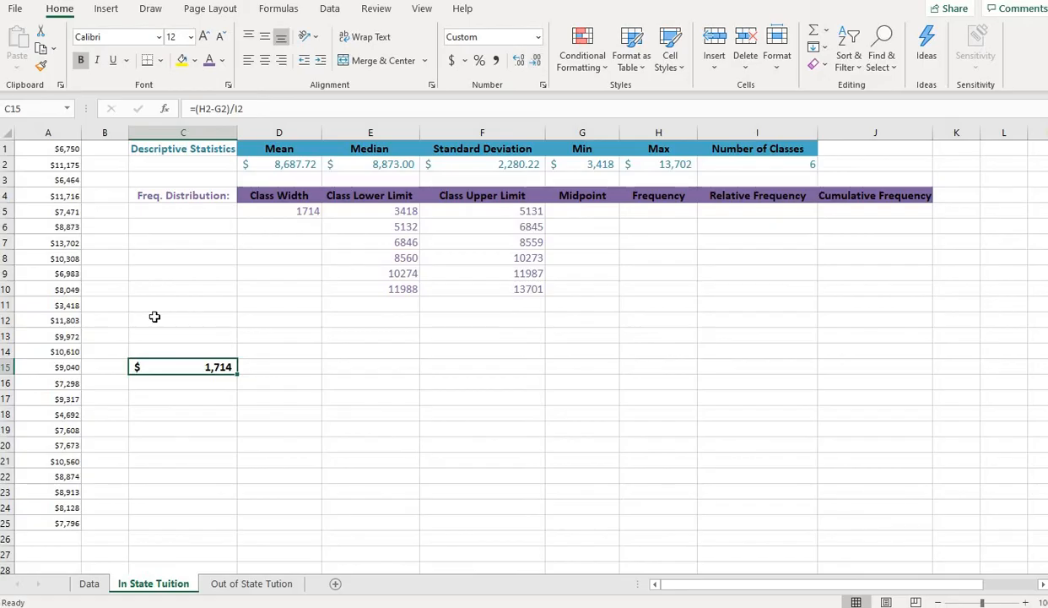
{"action": "key", "text": "Down"}
{"action": "key", "text": "Down"}
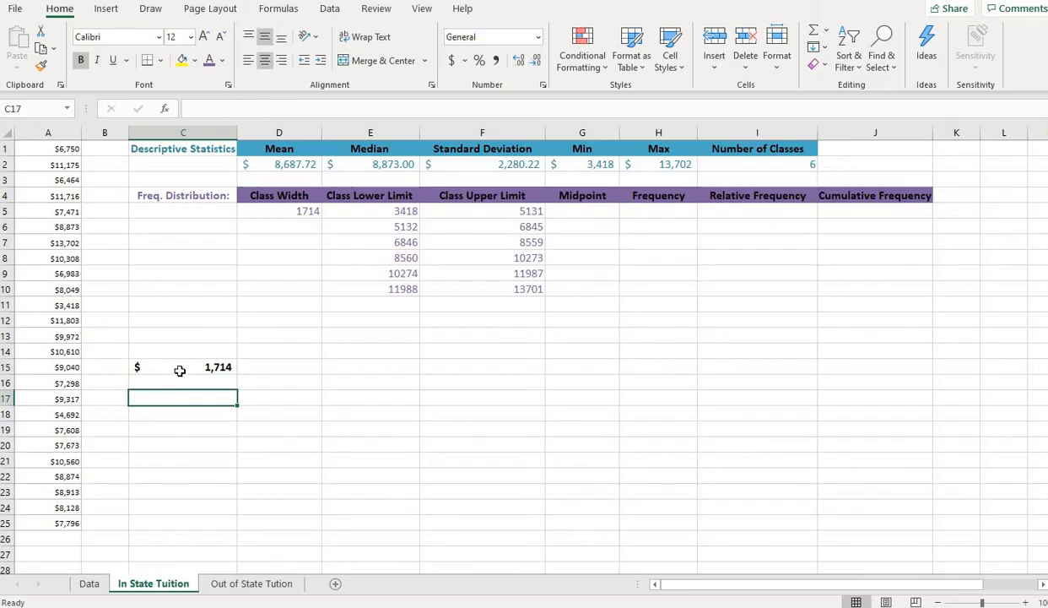
Show two decimal places in C15, and undo both the decimal formatting and the test formula.
{"action": "left_click", "coordinate": [180, 368]}
{"action": "left_click", "coordinate": [519, 63]}
{"action": "left_click", "coordinate": [519, 63]}
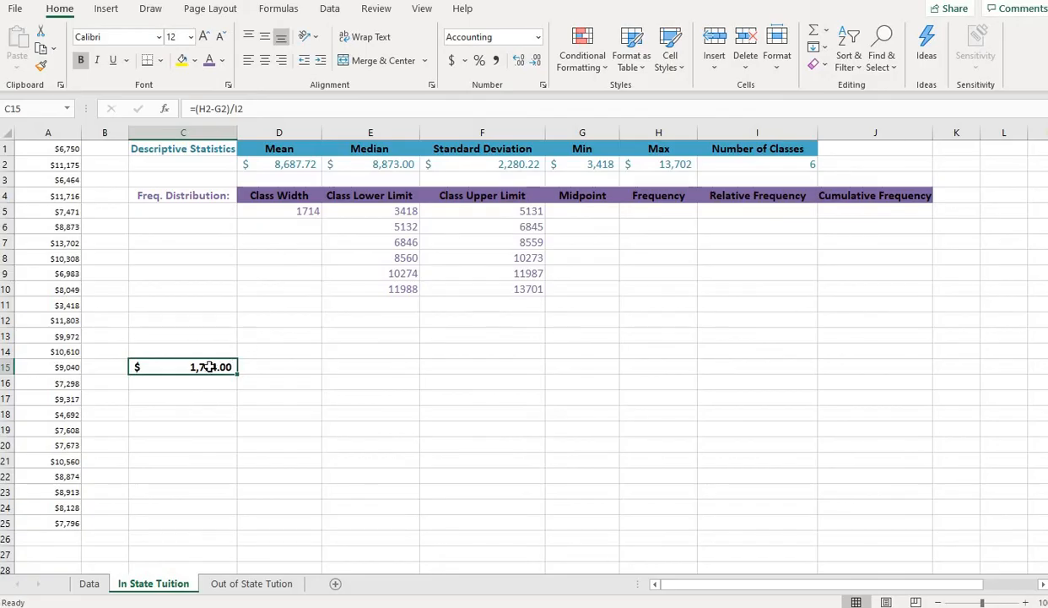
{"action": "key", "text": "ctrl+z"}
{"action": "key", "text": "ctrl+z"}
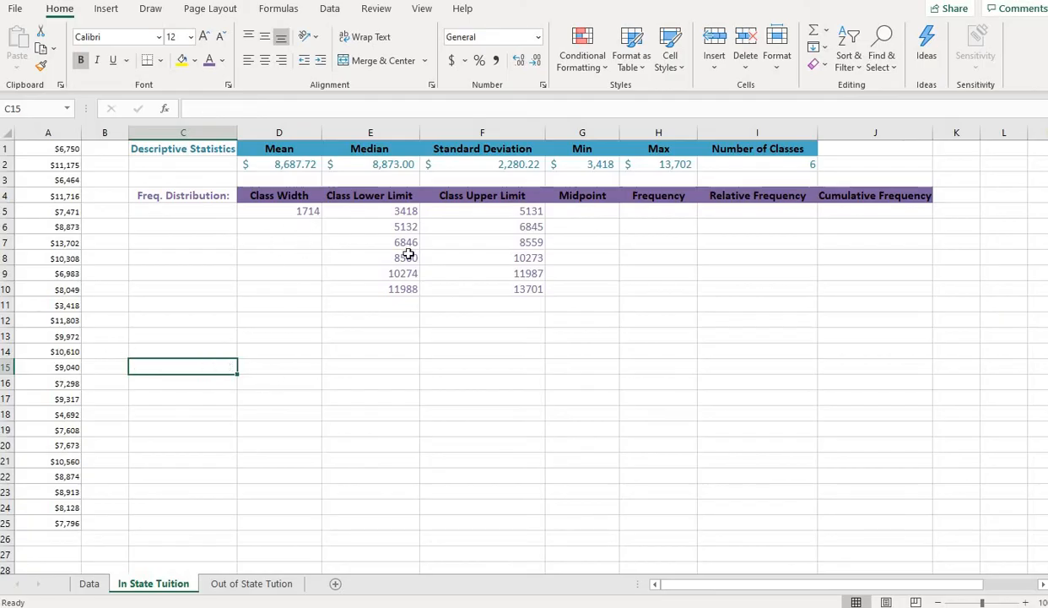
Add 1 to the class width formula in D5, making it =ROUNDUP((H2-G2)/I2+1, 0).
{"action": "left_click", "coordinate": [302, 211]}
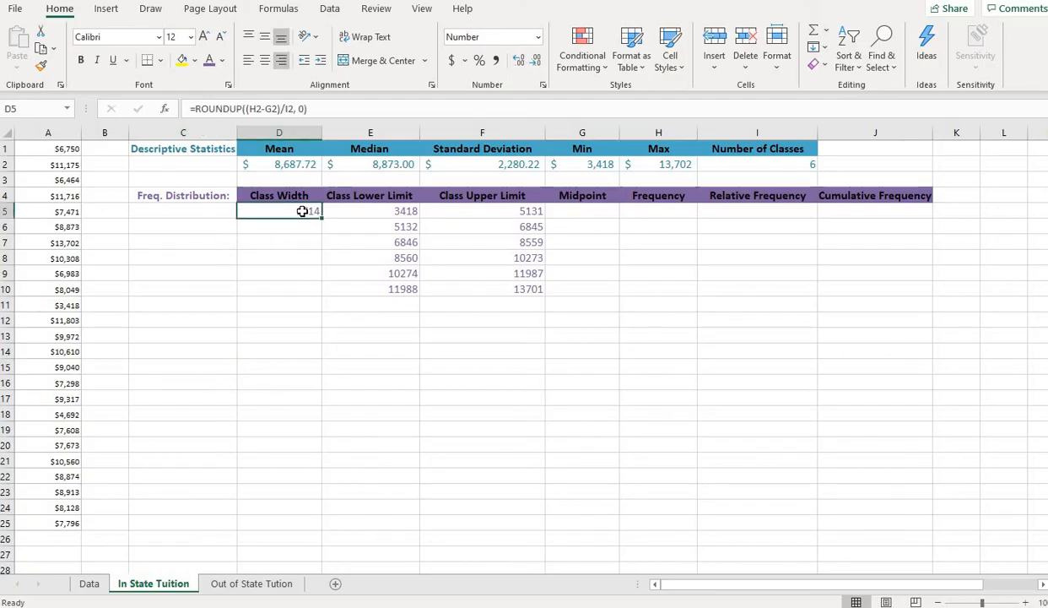
{"action": "left_click", "coordinate": [292, 110]}
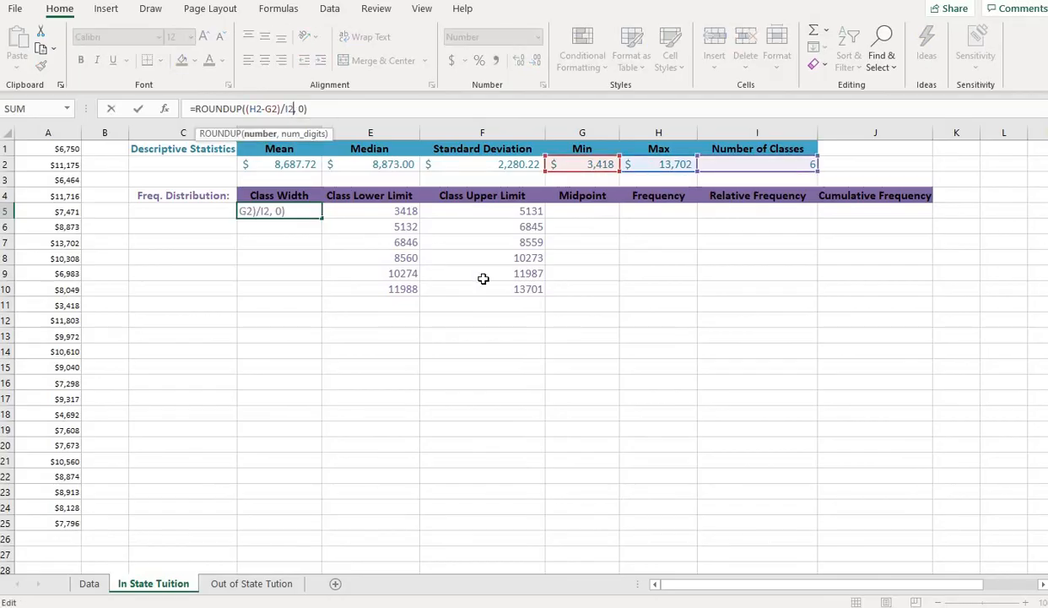
{"action": "type", "text": "+1"}
{"action": "key", "text": "Return"}
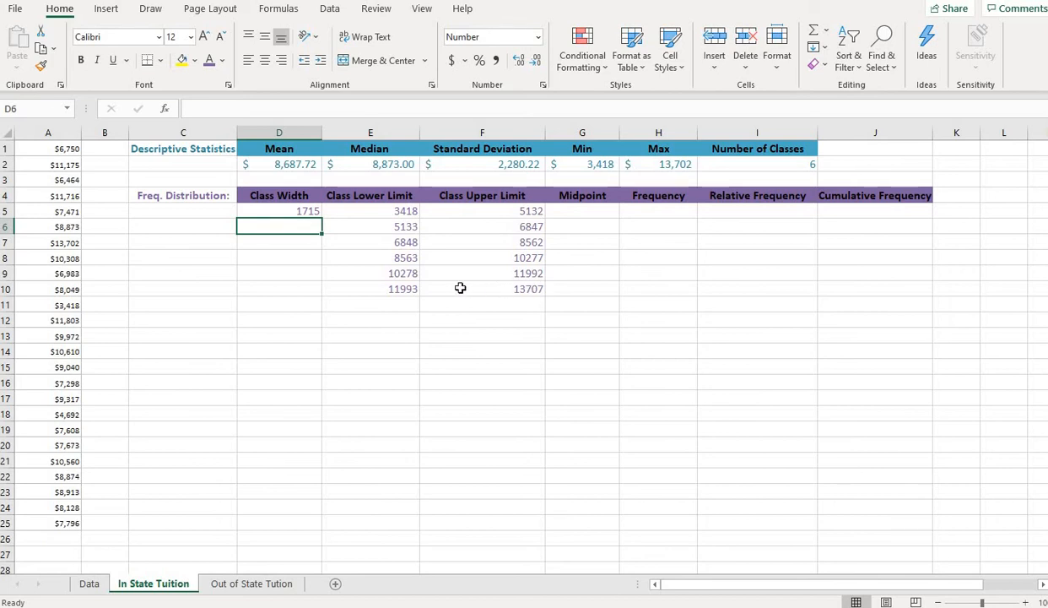
{"action": "left_click", "coordinate": [304, 210]}
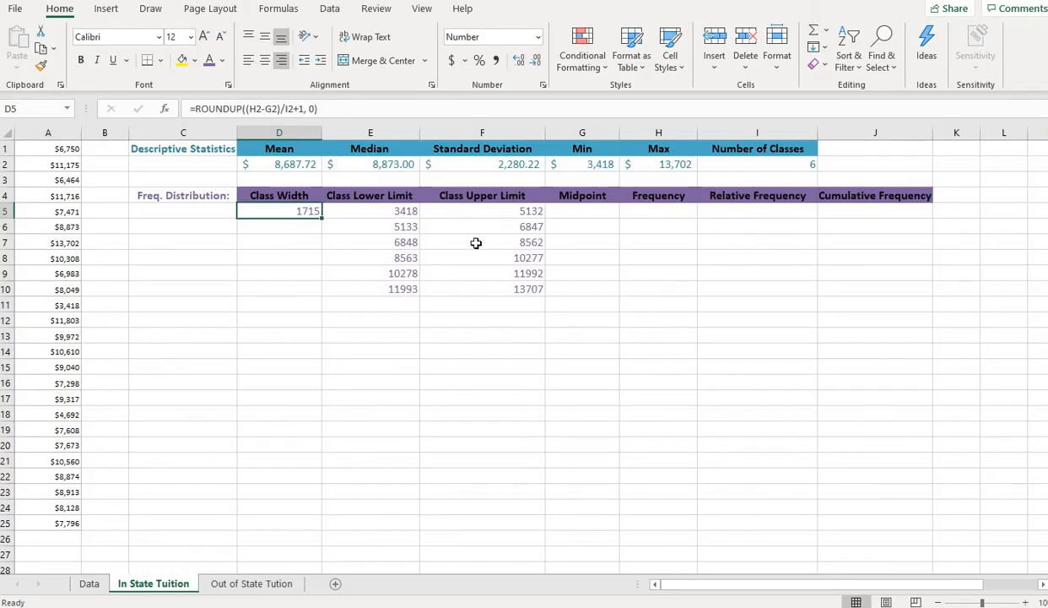
Calculate the first class midpoint in G5 with the formula =AVERAGE(E5:F5).
{"action": "left_click", "coordinate": [588, 209]}
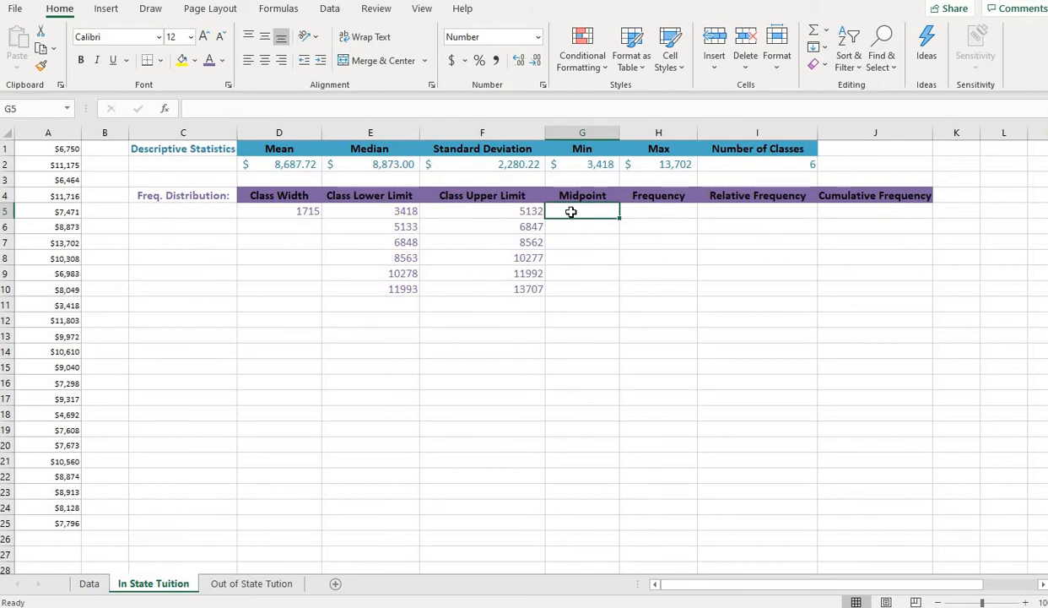
{"action": "type", "text": "="}
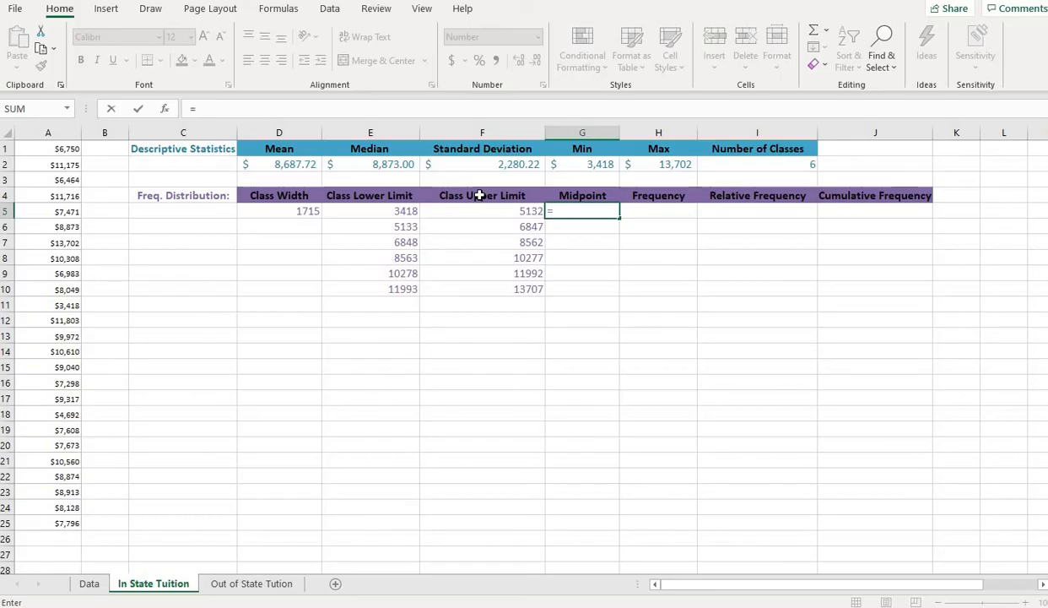
{"action": "type", "text": "("}
{"action": "type", "text": "av"}
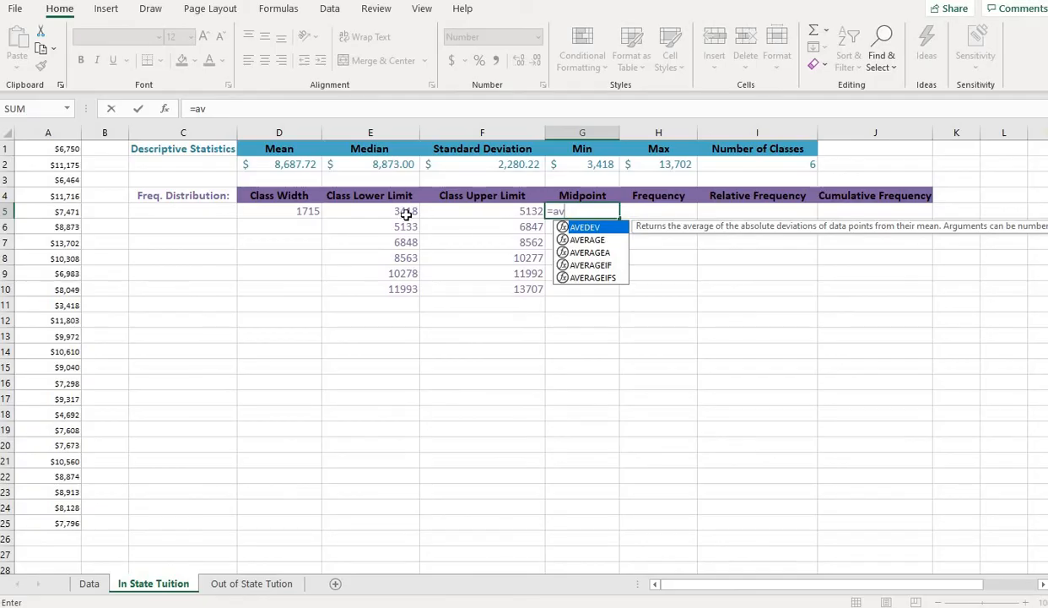
{"action": "left_click", "coordinate": [588, 240]}
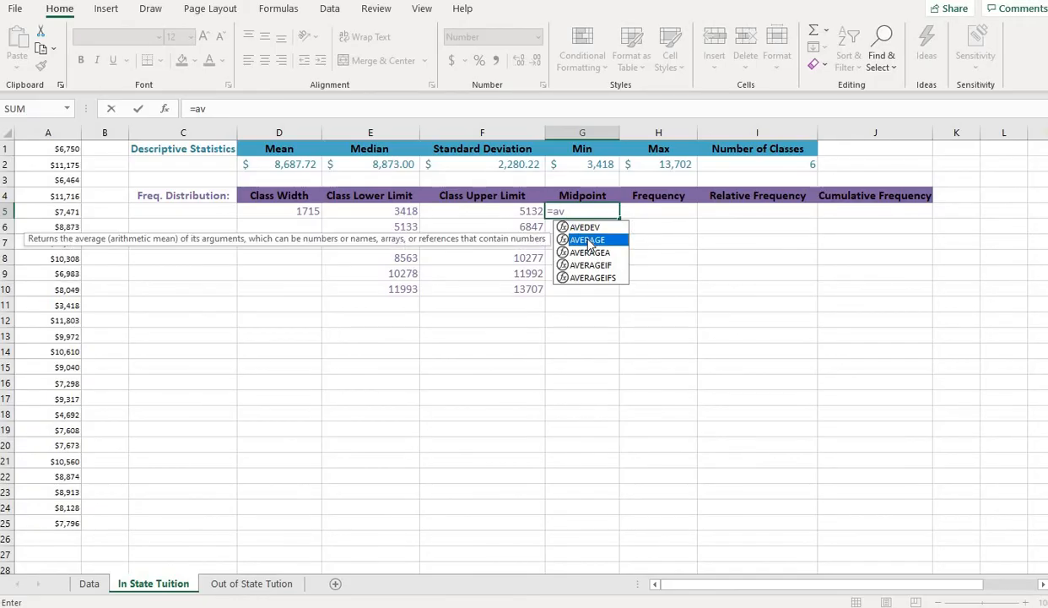
{"action": "double_click", "coordinate": [589, 240]}
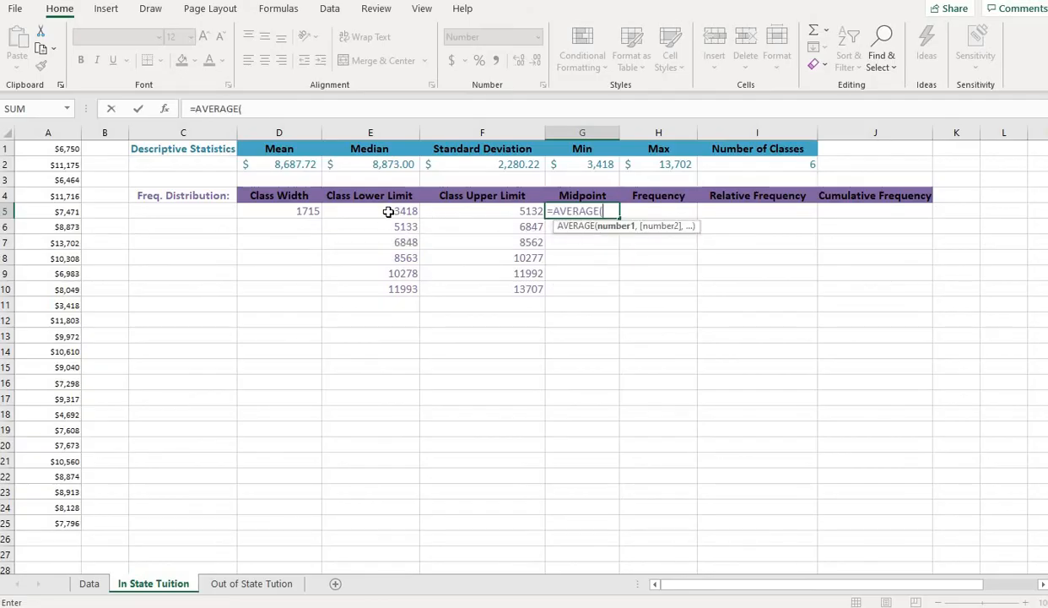
{"action": "left_click_drag", "start_coordinate": [388, 212], "coordinate": [462, 211]}
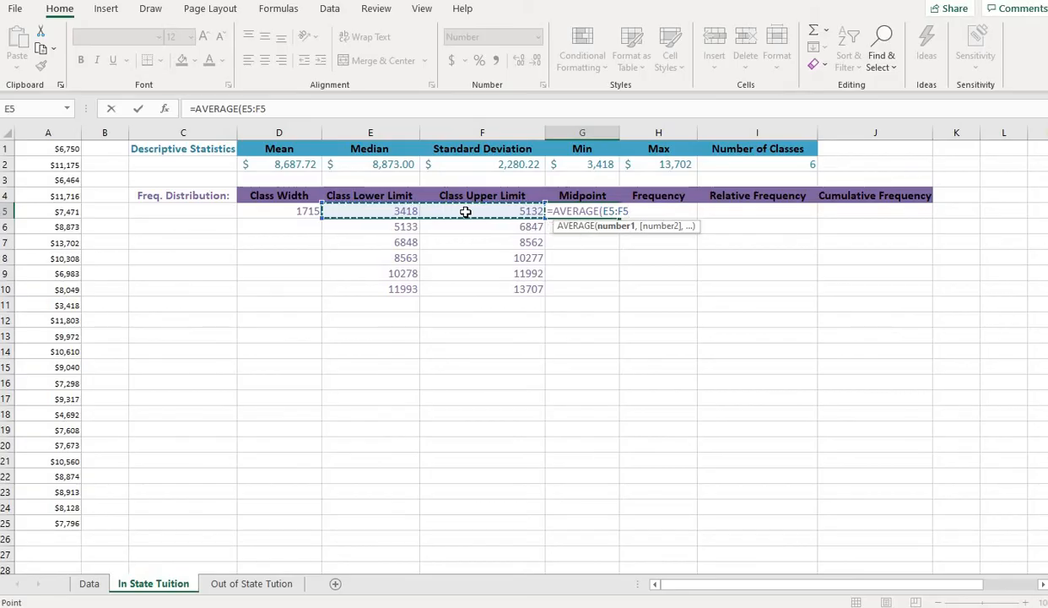
{"action": "type", "text": ")"}
{"action": "key", "text": "Return"}
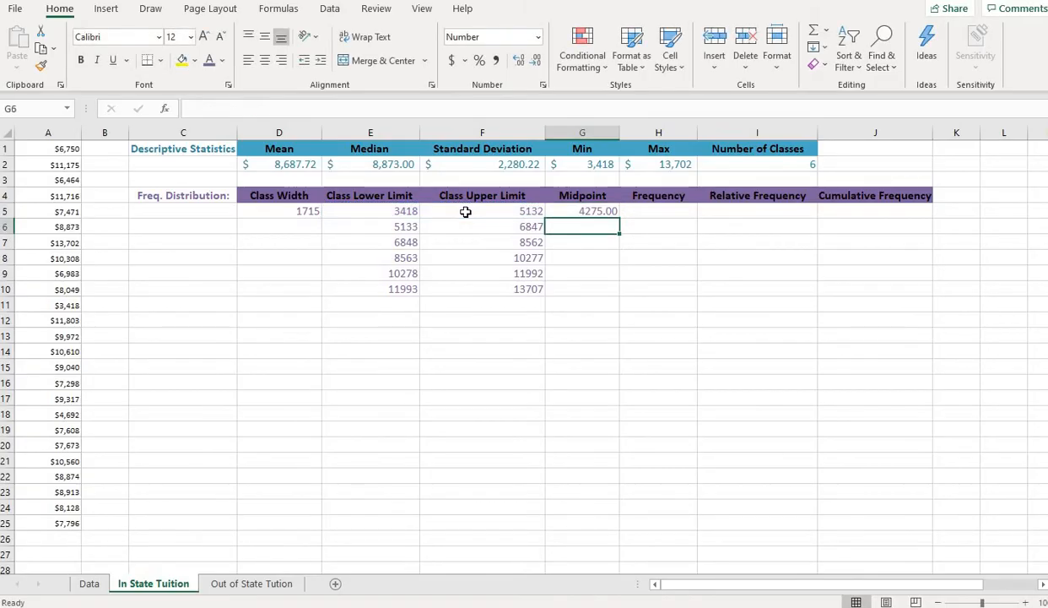
Format the midpoint cells G5:G10 to one decimal place and fill the G5 formula down through G10.
{"action": "left_click", "coordinate": [609, 211]}
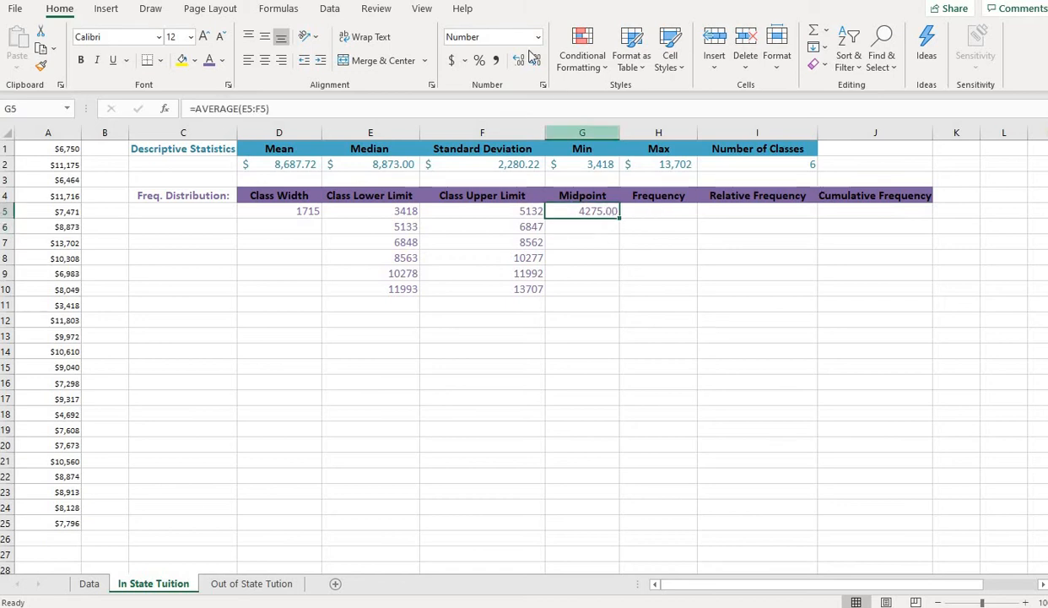
{"action": "left_click_drag", "start_coordinate": [567, 215], "coordinate": [563, 291]}
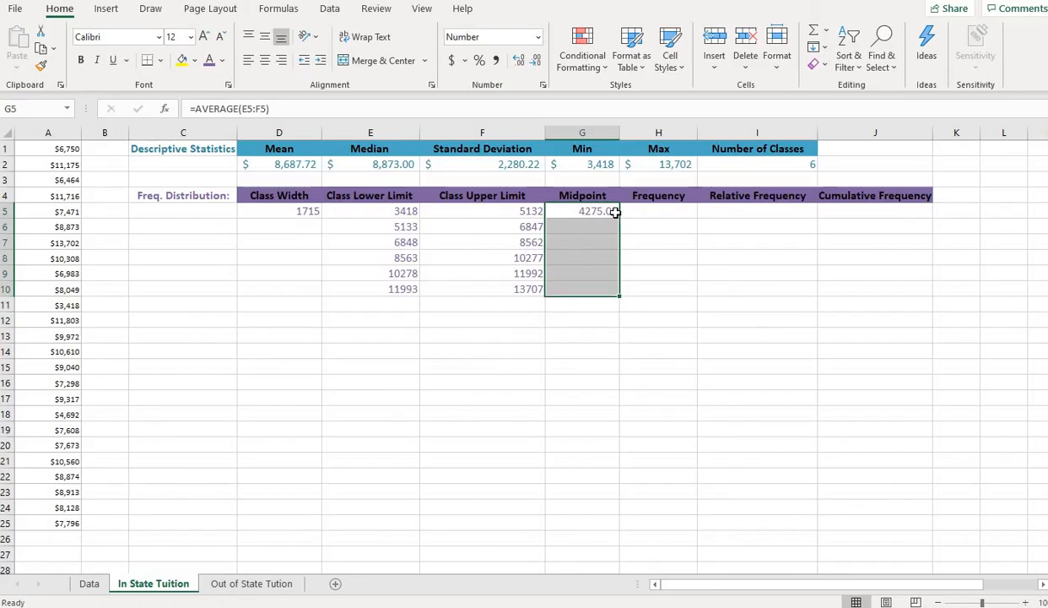
{"action": "left_click", "coordinate": [536, 61]}
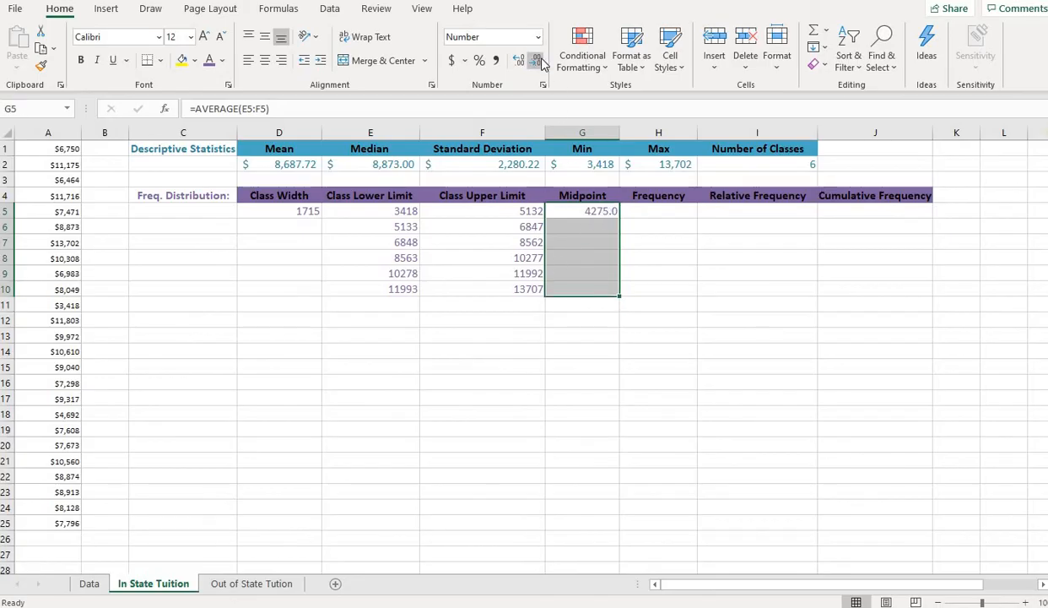
{"action": "left_click", "coordinate": [537, 61]}
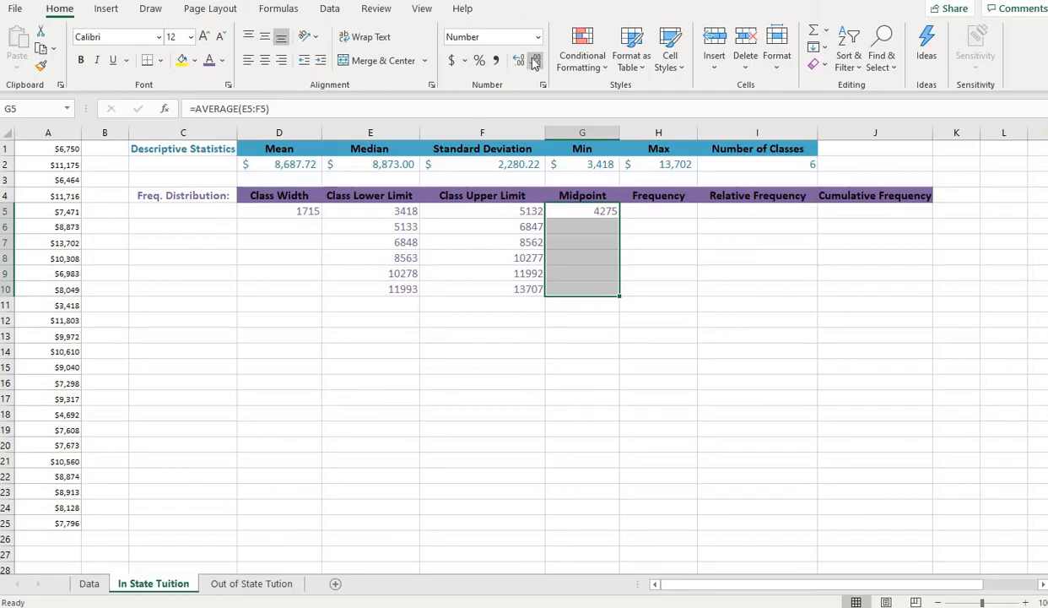
{"action": "left_click", "coordinate": [612, 211]}
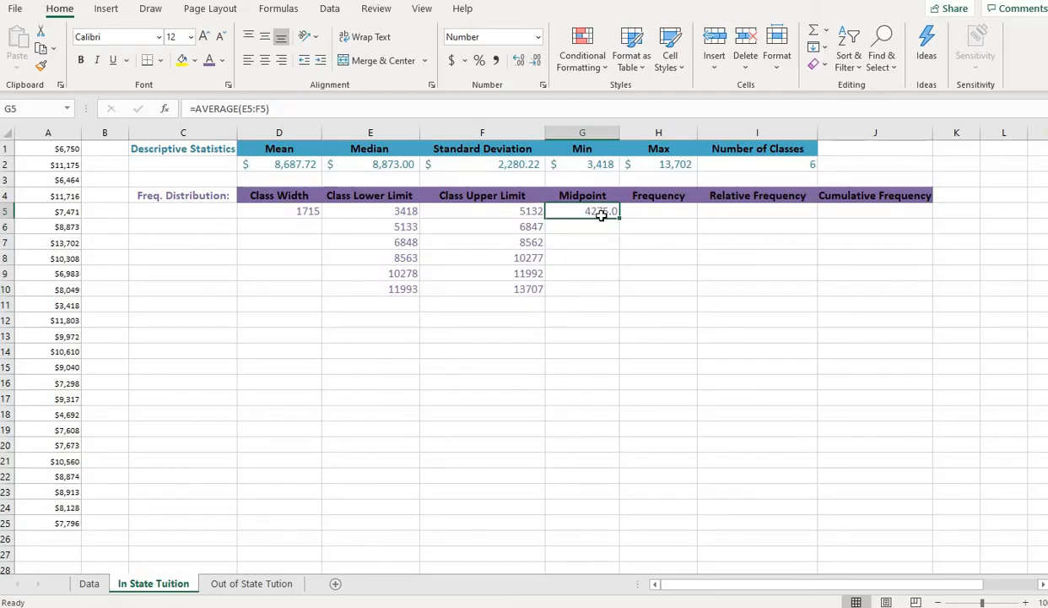
{"action": "left_click_drag", "start_coordinate": [620, 218], "coordinate": [619, 293]}
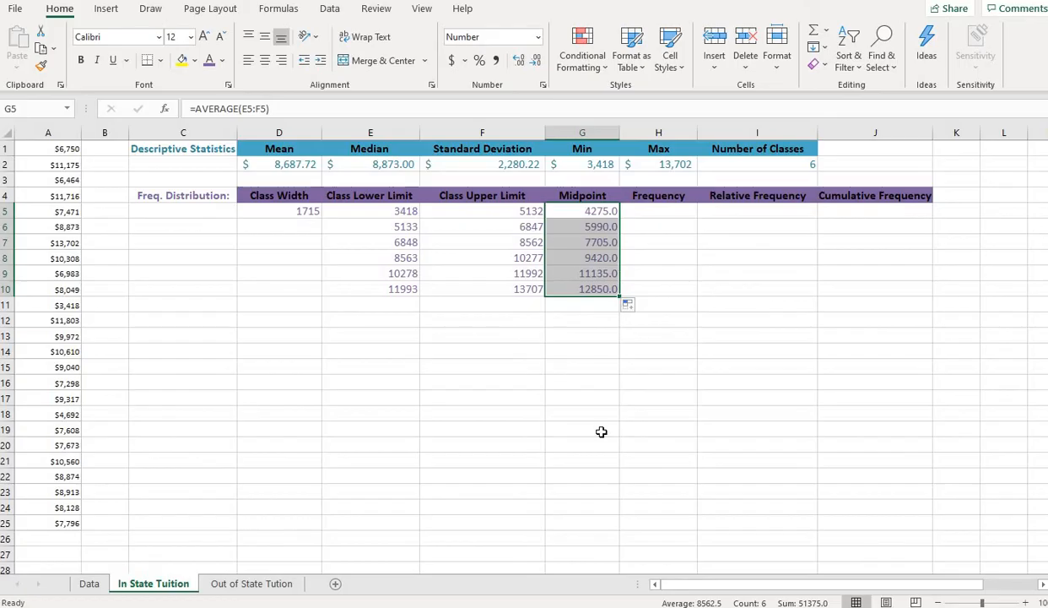
Begin a COUNTIFS formula in frequency cell H5 with the absolute range $A$1:$A$25 as its first criteria range.
{"action": "left_click", "coordinate": [663, 213]}
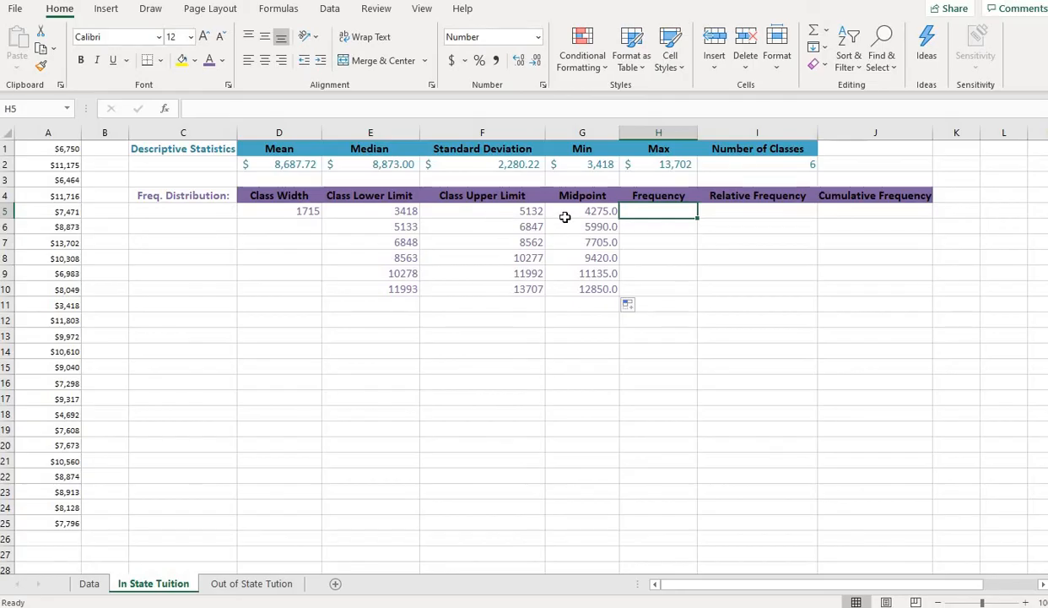
{"action": "type", "text": "="}
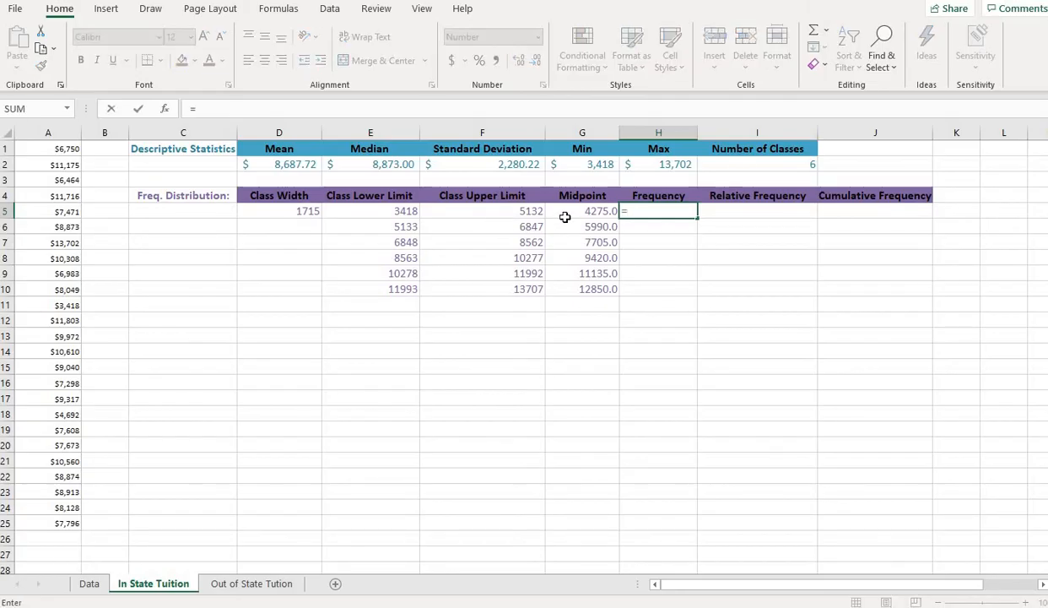
{"action": "type", "text": "count"}
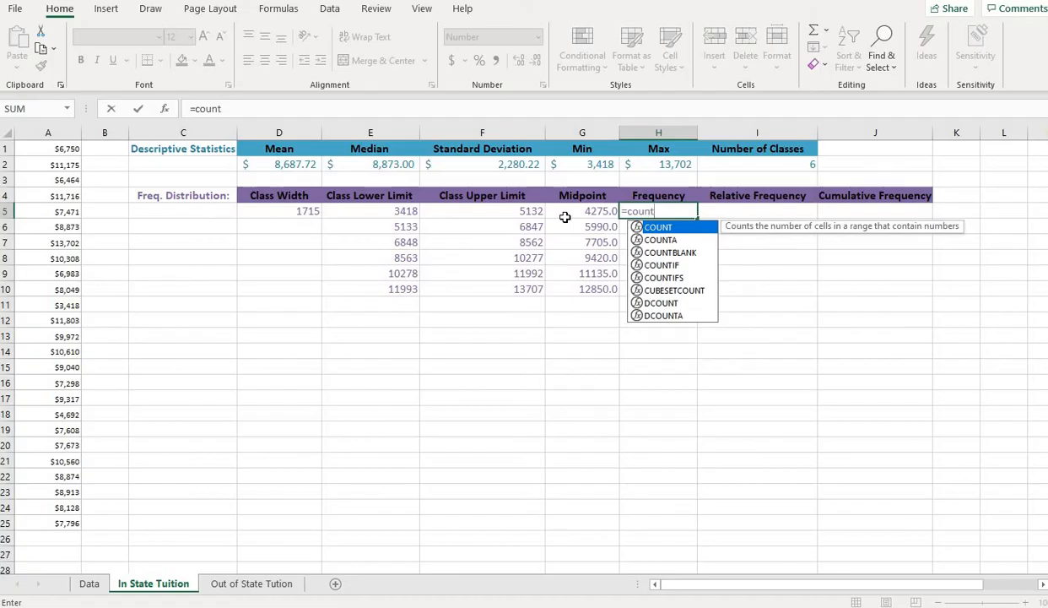
{"action": "type", "text": "ifs"}
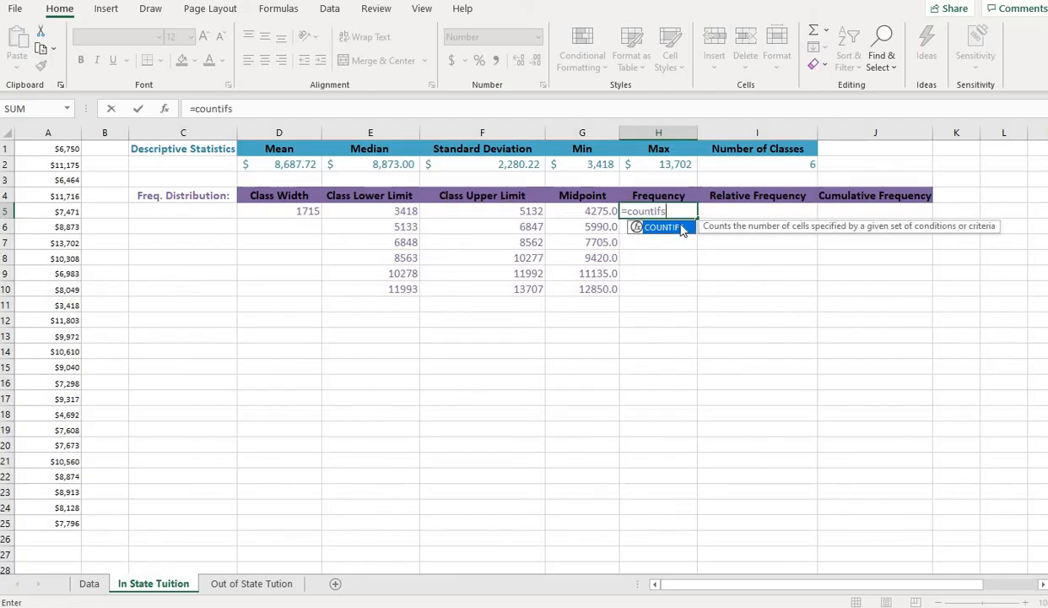
{"action": "double_click", "coordinate": [663, 227]}
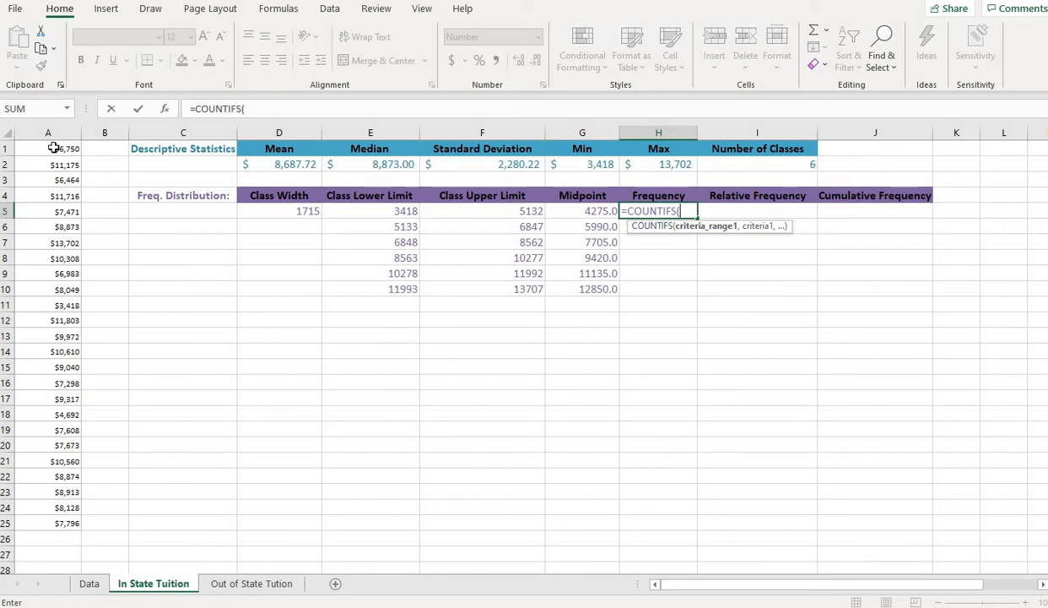
{"action": "left_click_drag", "start_coordinate": [50, 148], "coordinate": [17, 517]}
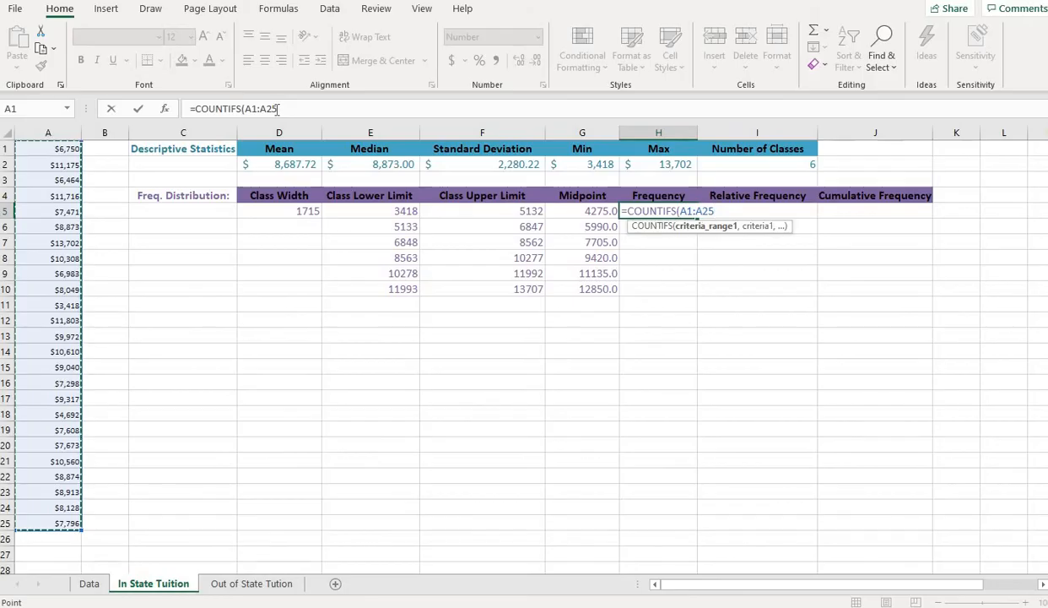
{"action": "left_click", "coordinate": [277, 109]}
{"action": "left_click_drag", "start_coordinate": [278, 109], "coordinate": [244, 109]}
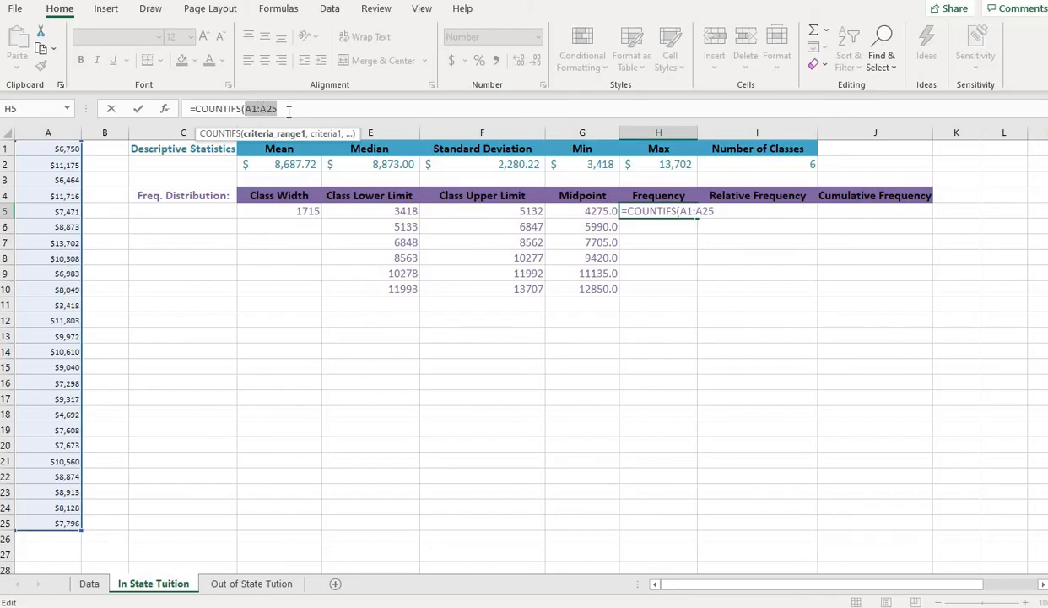
{"action": "key", "text": "F4"}
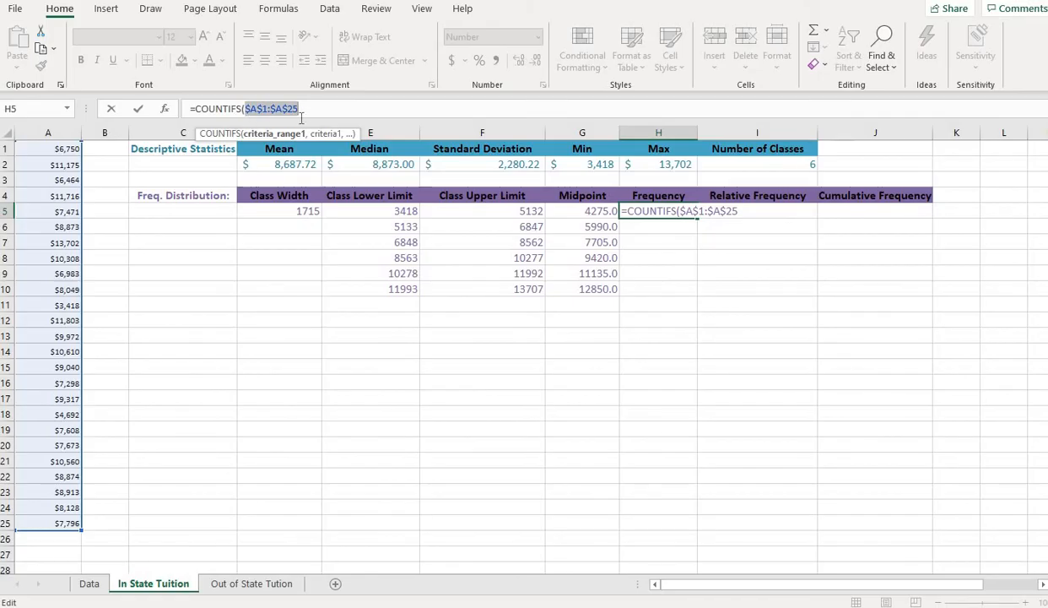
{"action": "left_click", "coordinate": [301, 116]}
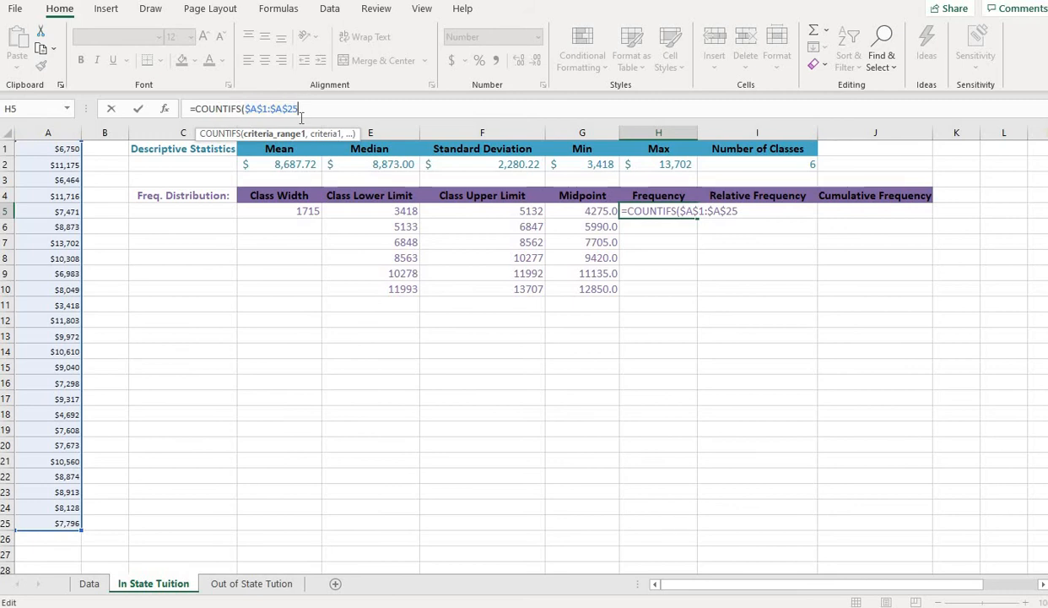
Add the lower limit criterion ">="&E5 to the COUNTIFS formula in H5.
{"action": "type", "text": ","}
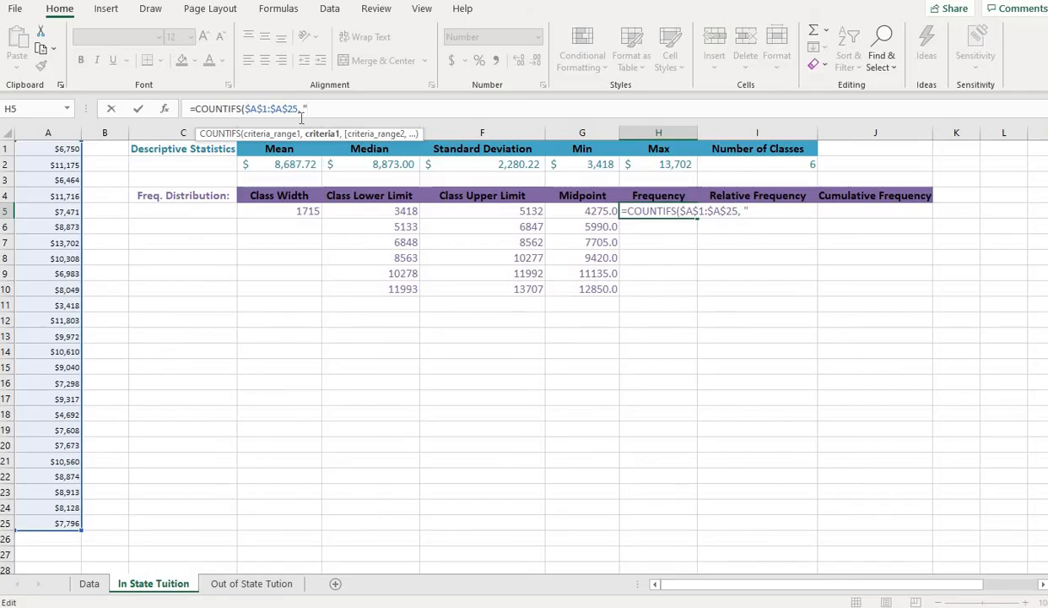
{"action": "type", "text": "\">=\"&"}
{"action": "left_click", "coordinate": [371, 212]}
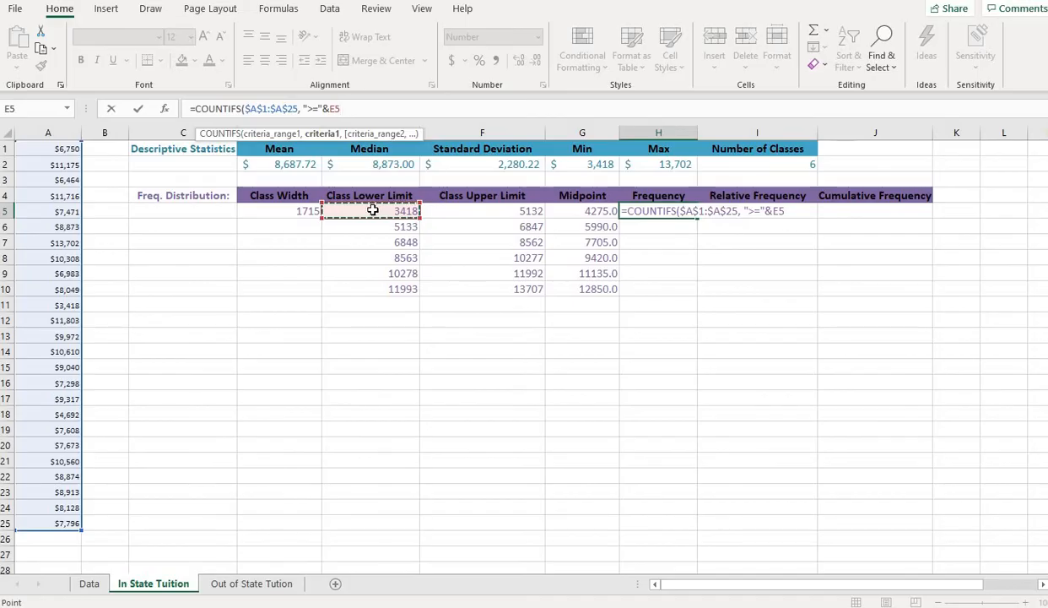
Add the absolute range $A$1:$A$25 as the second criteria range of the COUNTIFS formula in H5.
{"action": "type", "text": ","}
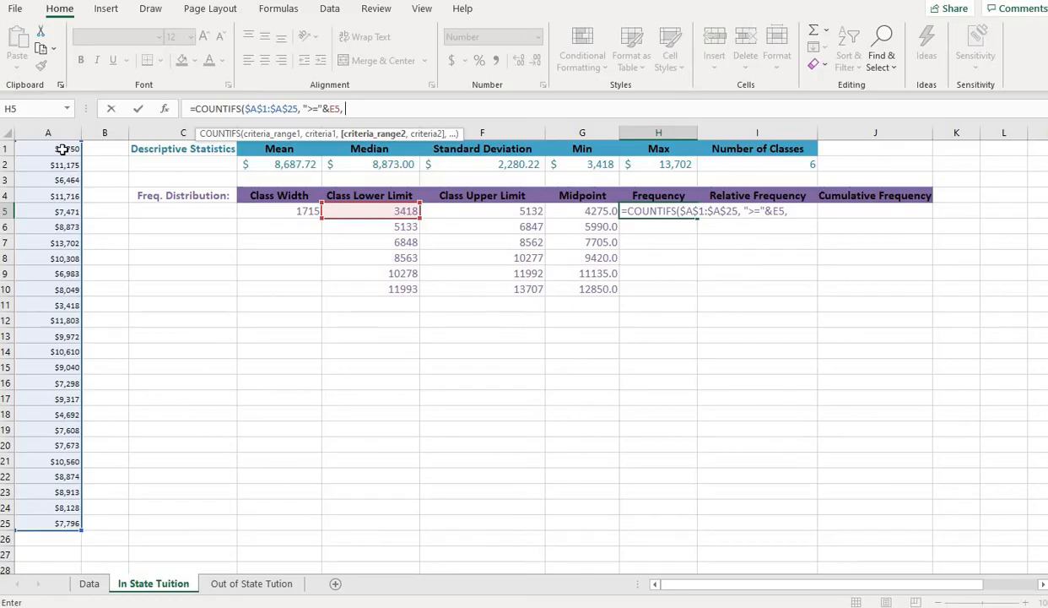
{"action": "left_click_drag", "start_coordinate": [60, 148], "coordinate": [42, 522]}
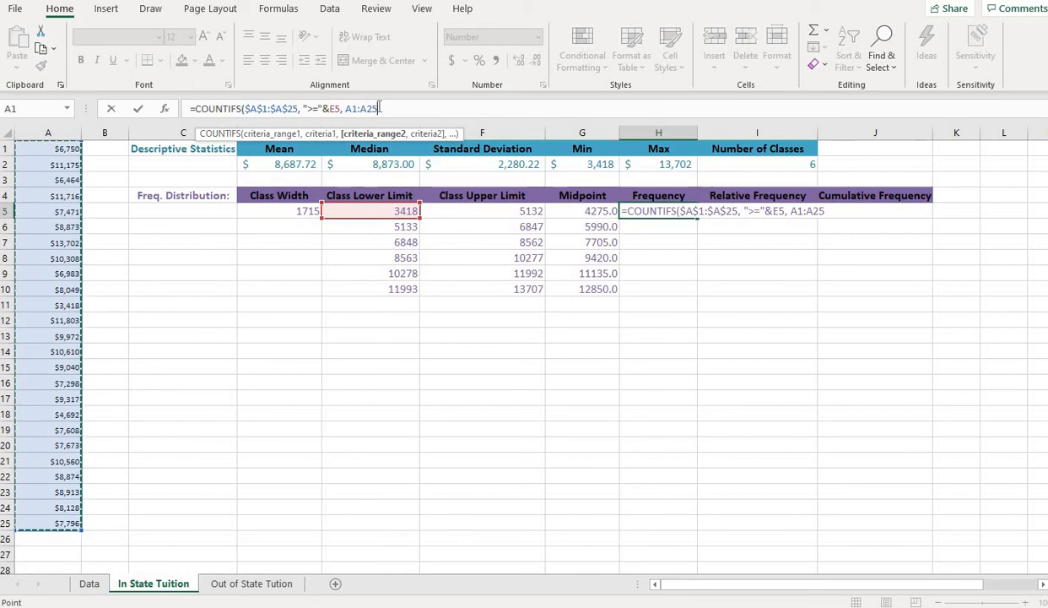
{"action": "double_click", "coordinate": [361, 108]}
{"action": "left_click_drag", "start_coordinate": [361, 108], "coordinate": [346, 108]}
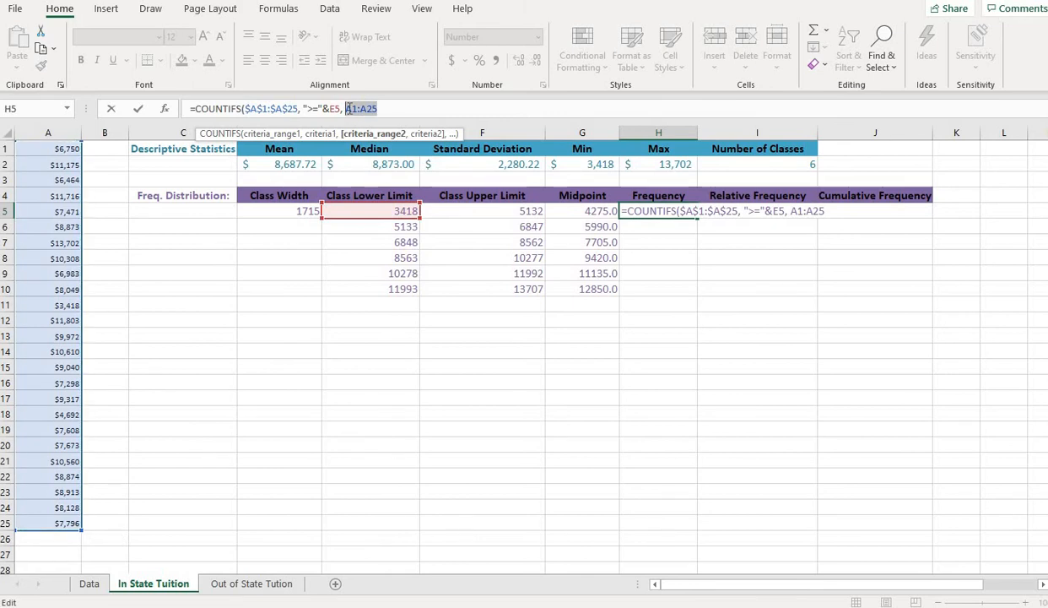
{"action": "key", "text": "F4"}
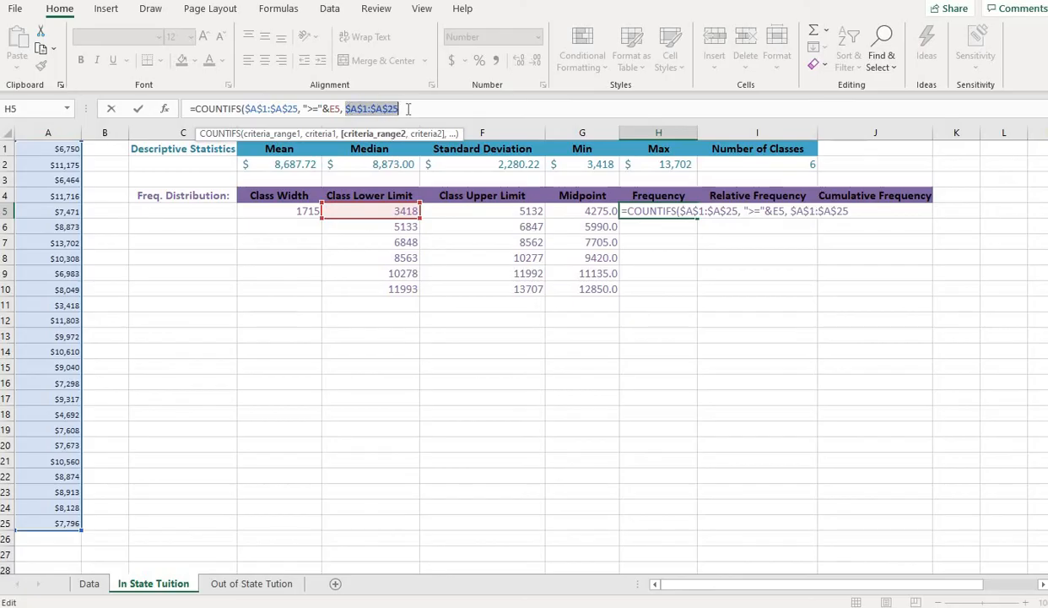
{"action": "left_click", "coordinate": [407, 108]}
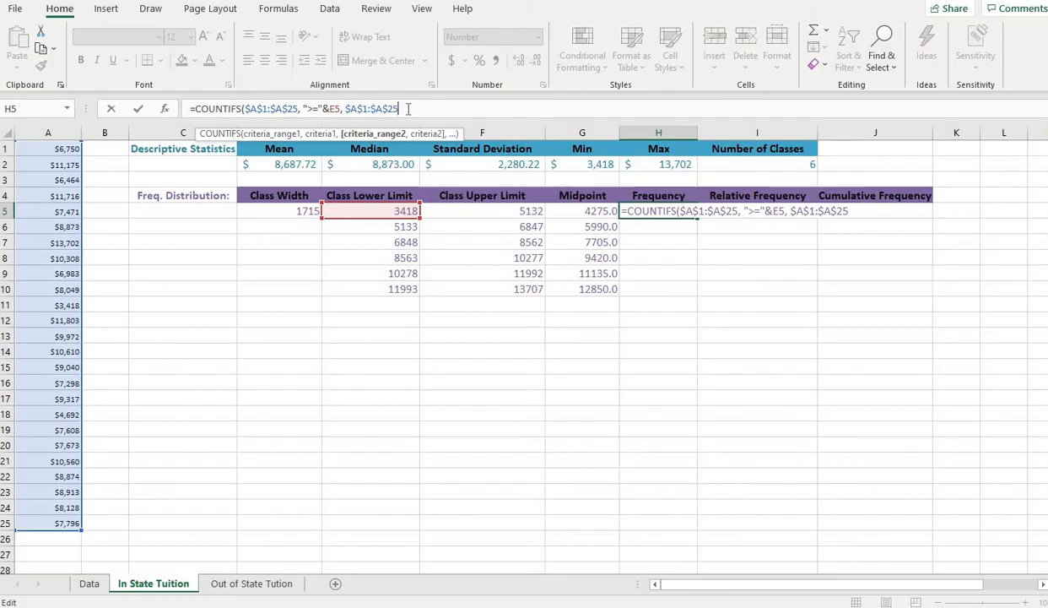
Complete the COUNTIFS formula in H5 with the upper limit criterion "<="&F5.
{"action": "type", "text": ", \"<="}
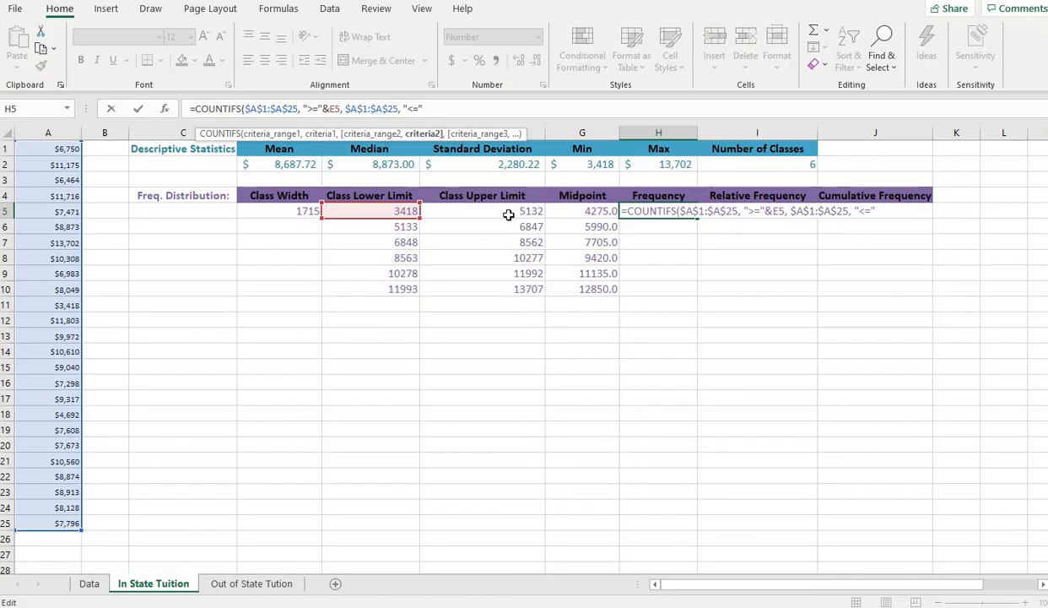
{"action": "type", "text": "&"}
{"action": "left_click", "coordinate": [515, 211]}
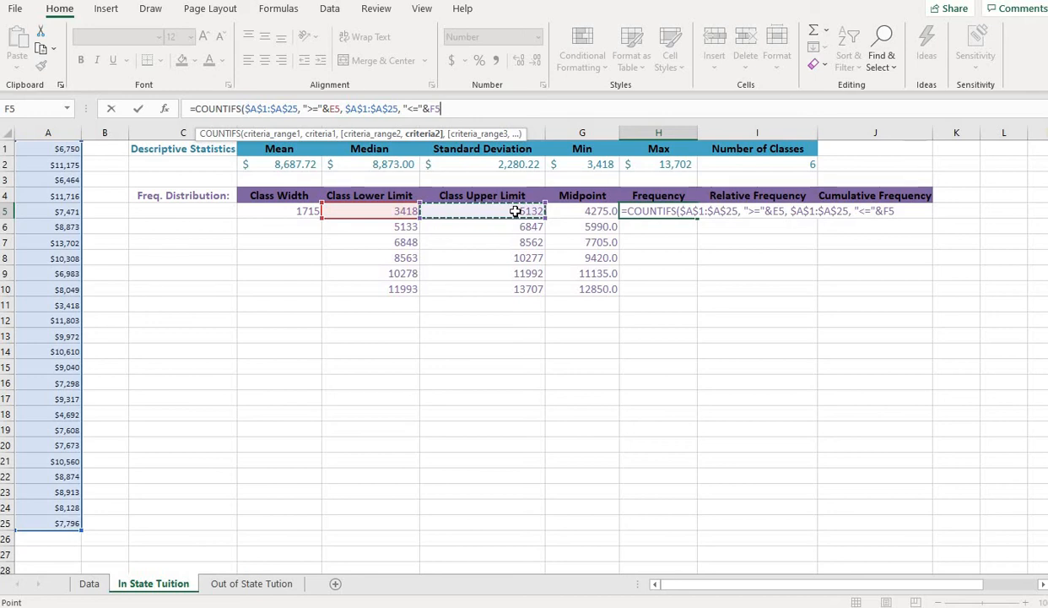
{"action": "type", "text": ")"}
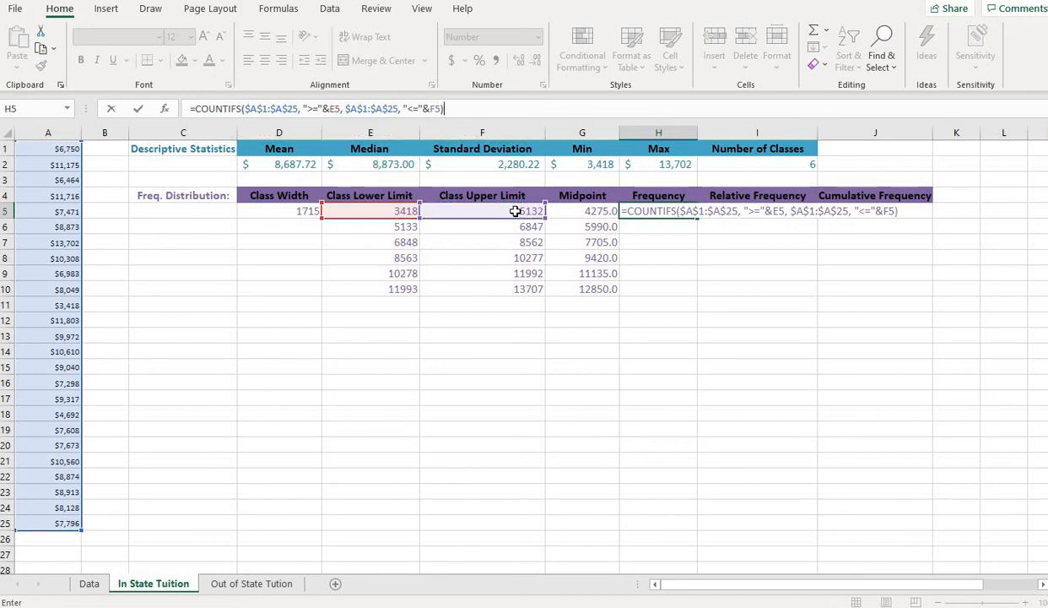
{"action": "key", "text": "Return"}
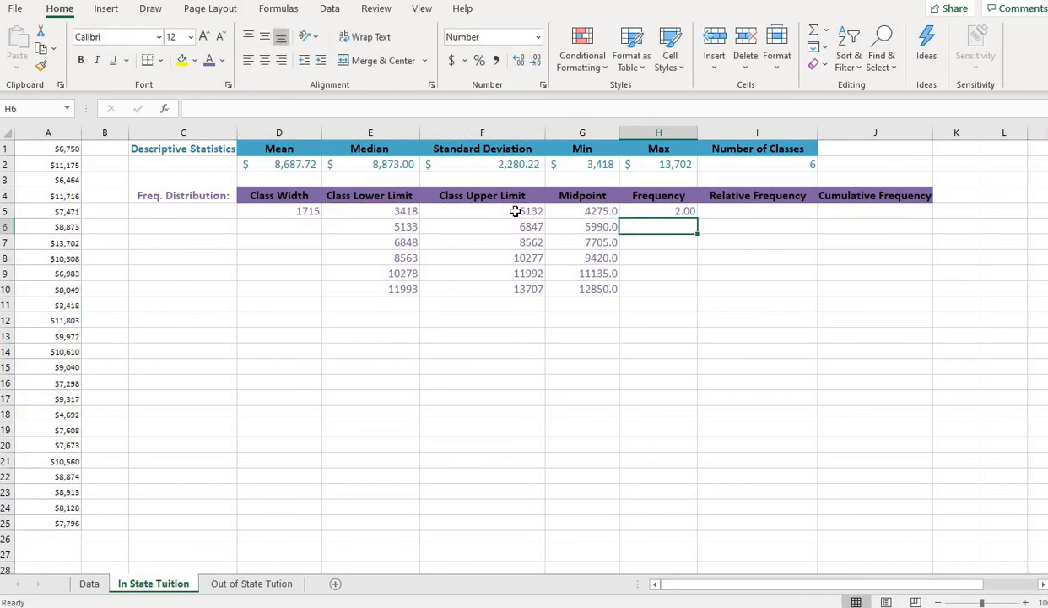
Format frequency cells H5:H10 with no decimal places and fill the COUNTIFS formula from H5 down to H10.
{"action": "left_click_drag", "start_coordinate": [655, 211], "coordinate": [646, 285]}
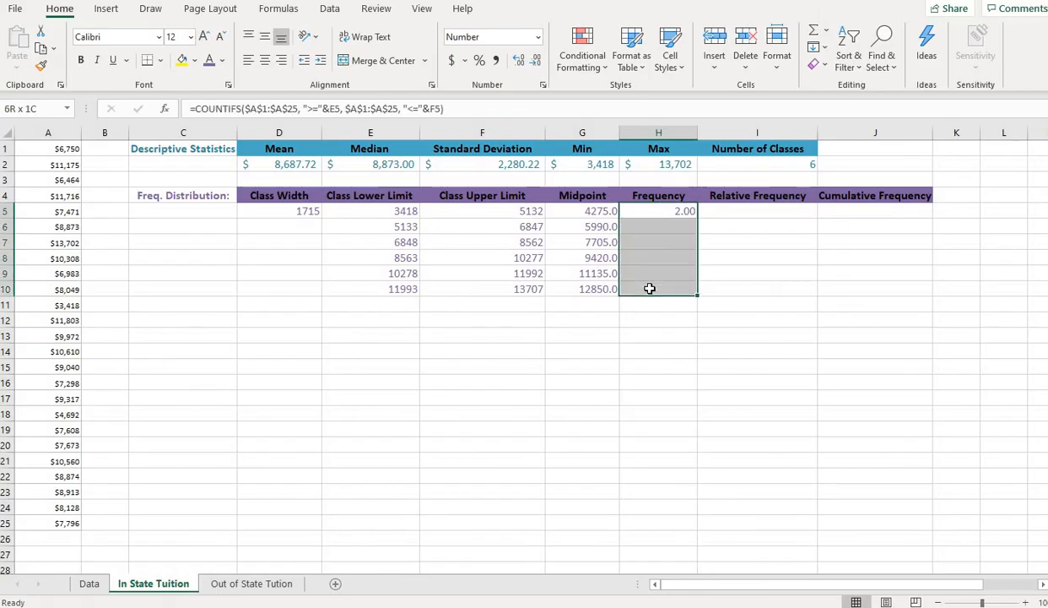
{"action": "left_click", "coordinate": [536, 60]}
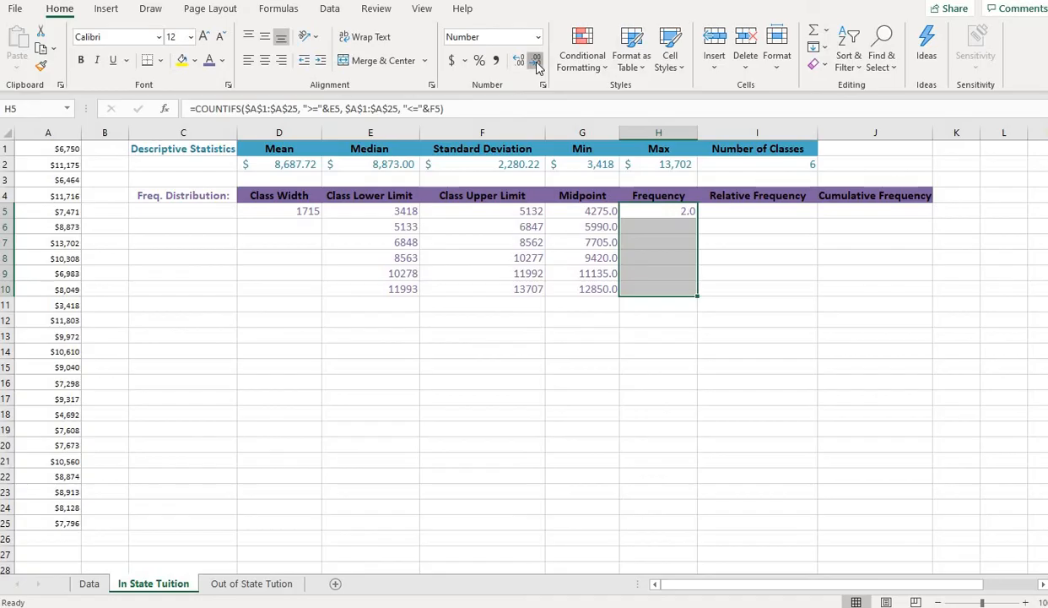
{"action": "left_click", "coordinate": [536, 61]}
{"action": "left_click", "coordinate": [670, 225]}
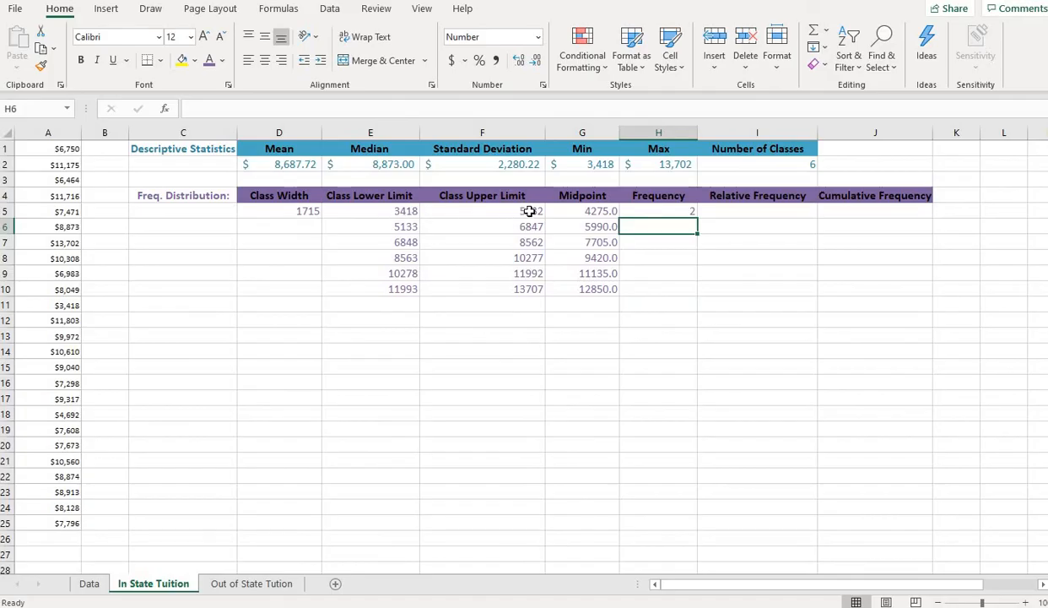
{"action": "left_click", "coordinate": [666, 210]}
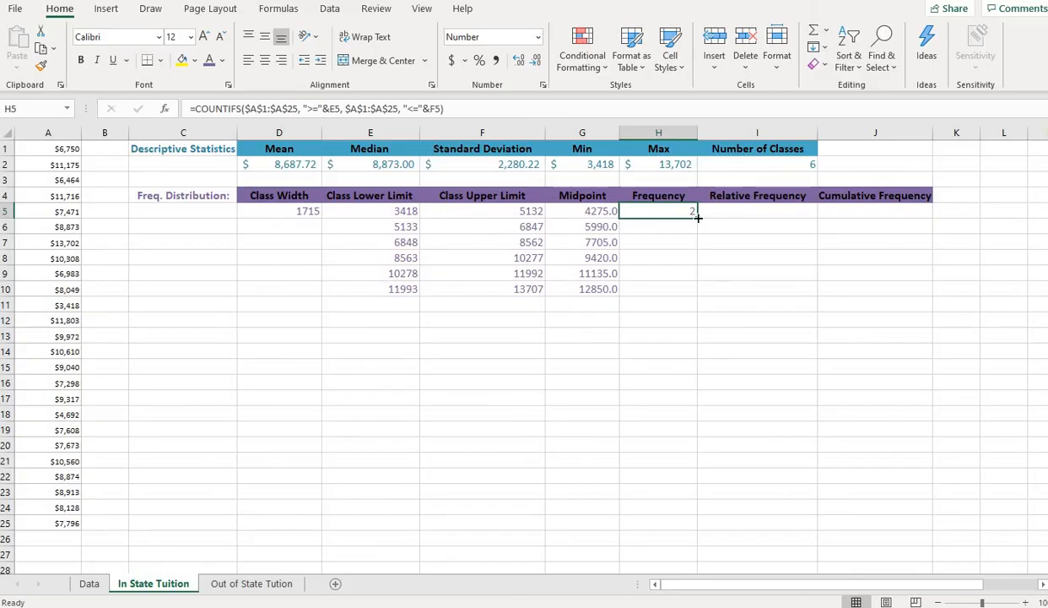
{"action": "left_click_drag", "start_coordinate": [697, 217], "coordinate": [699, 291]}
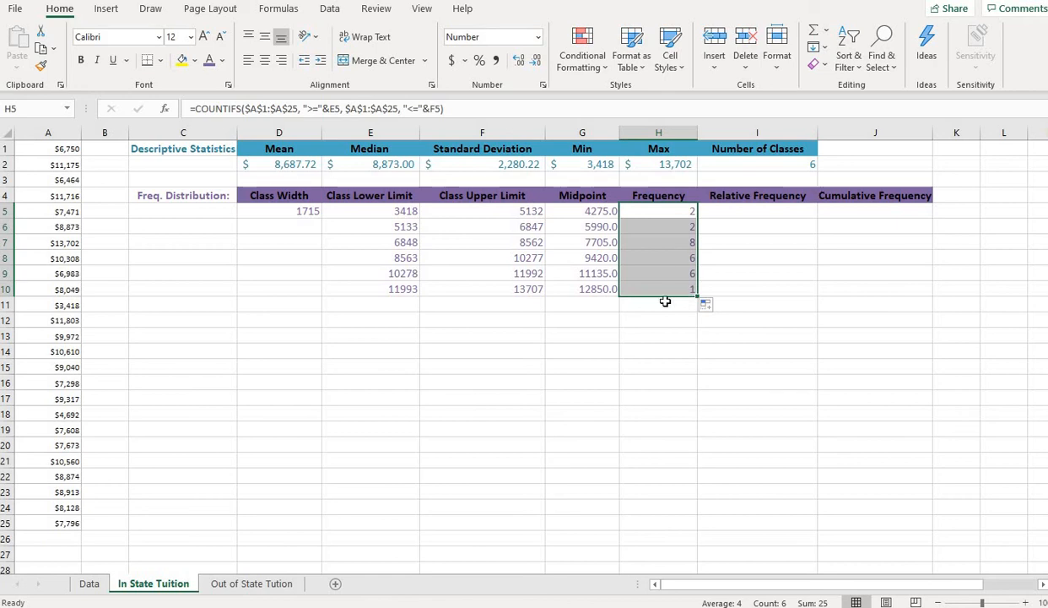
Sort the tuition values in column A from smallest to largest.
{"action": "left_click", "coordinate": [65, 149]}
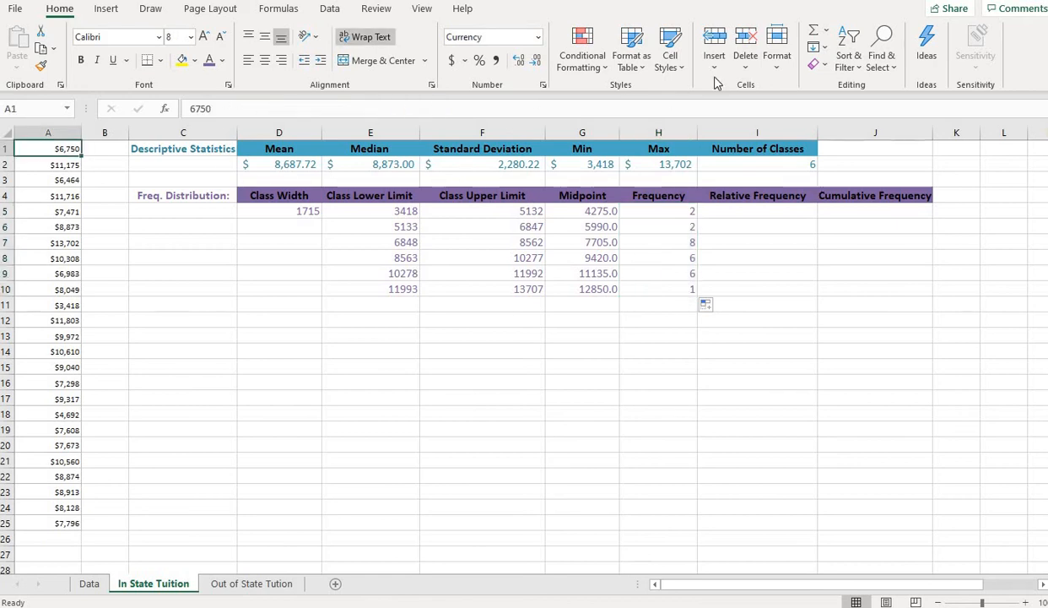
{"action": "left_click", "coordinate": [52, 133]}
{"action": "left_click", "coordinate": [849, 59]}
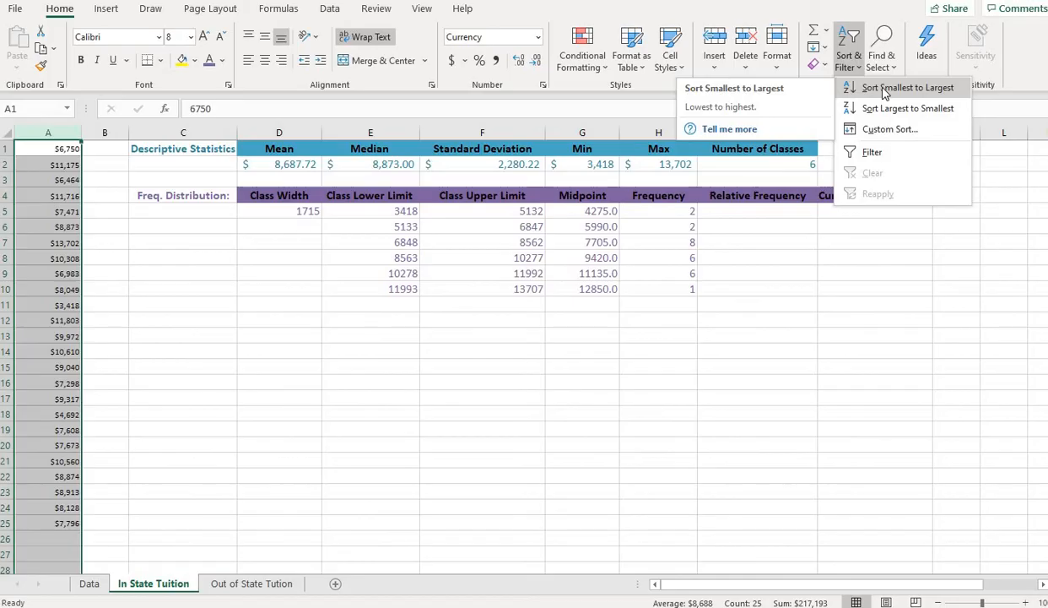
{"action": "left_click", "coordinate": [884, 90]}
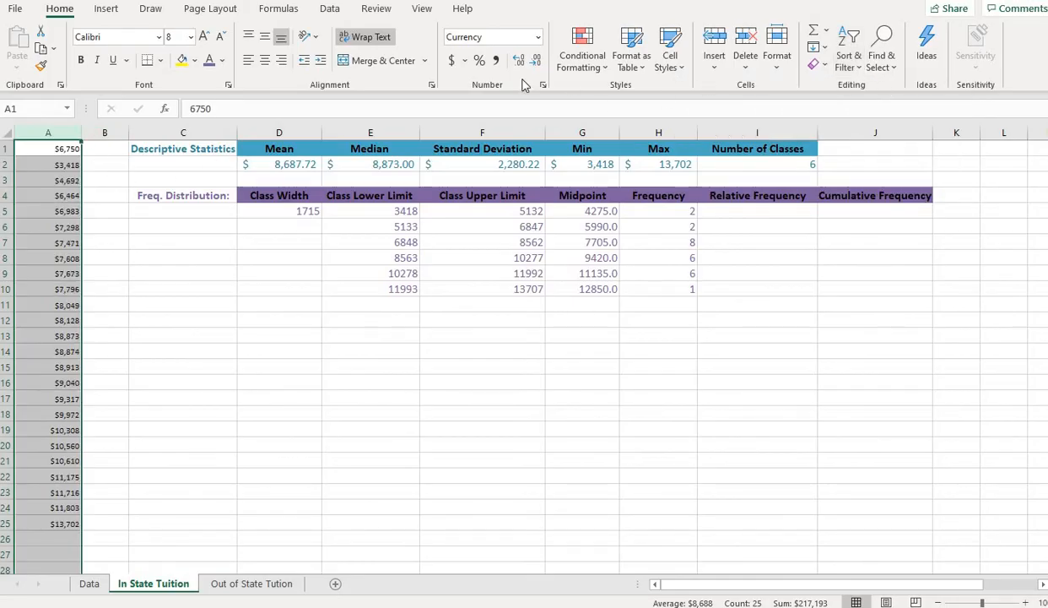
{"action": "left_click", "coordinate": [54, 150]}
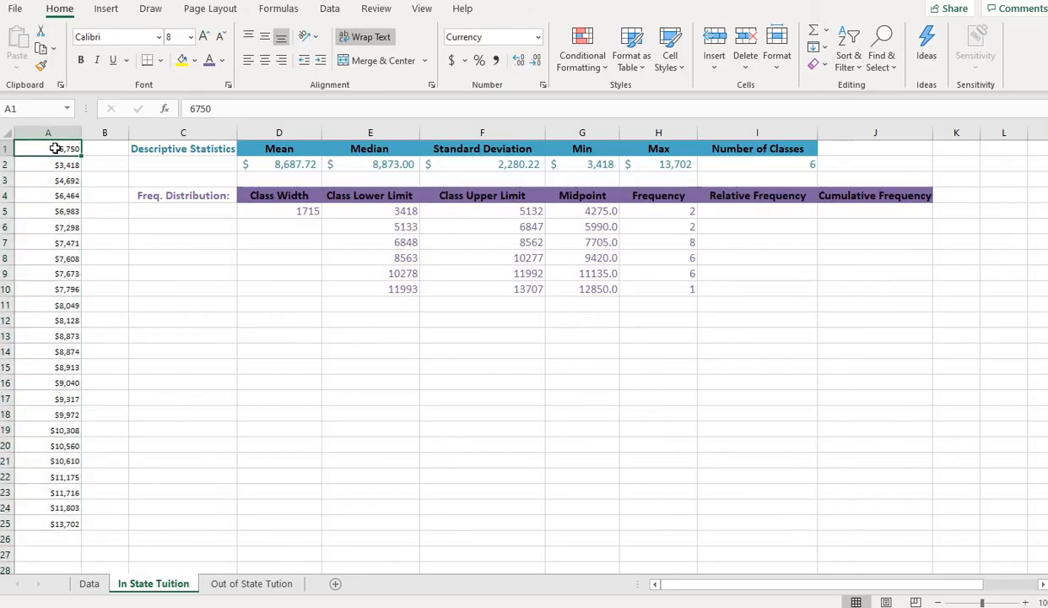
{"action": "left_click_drag", "start_coordinate": [54, 149], "coordinate": [45, 522]}
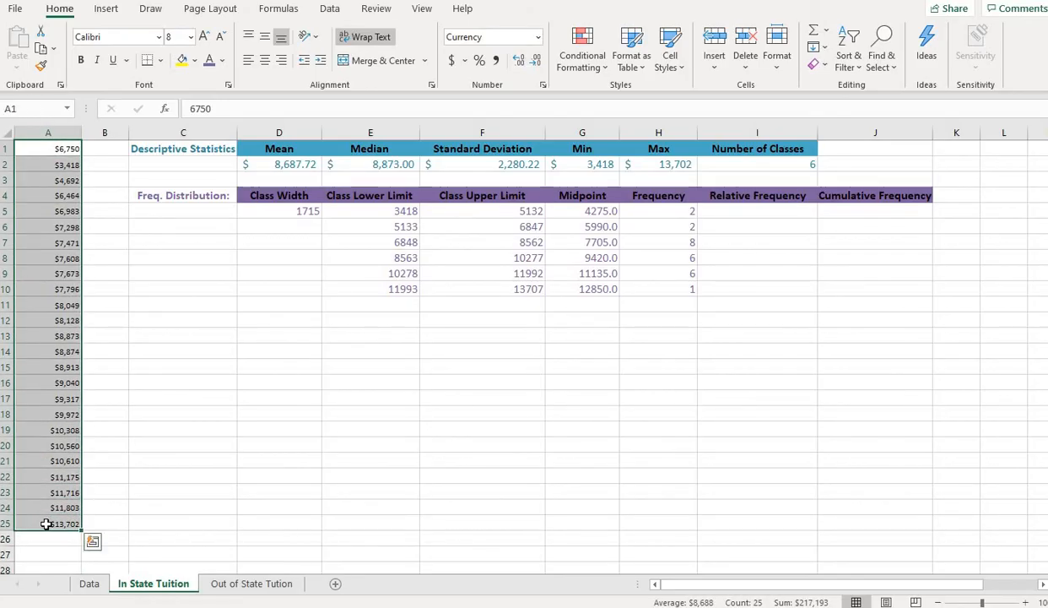
{"action": "left_click", "coordinate": [68, 149]}
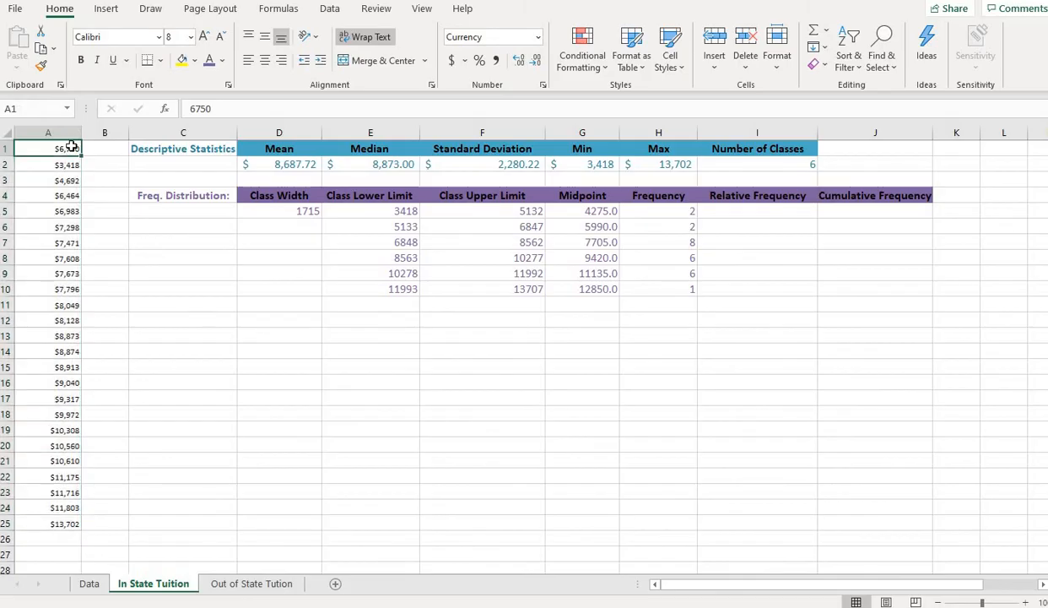
{"action": "left_click_drag", "start_coordinate": [67, 150], "coordinate": [89, 519]}
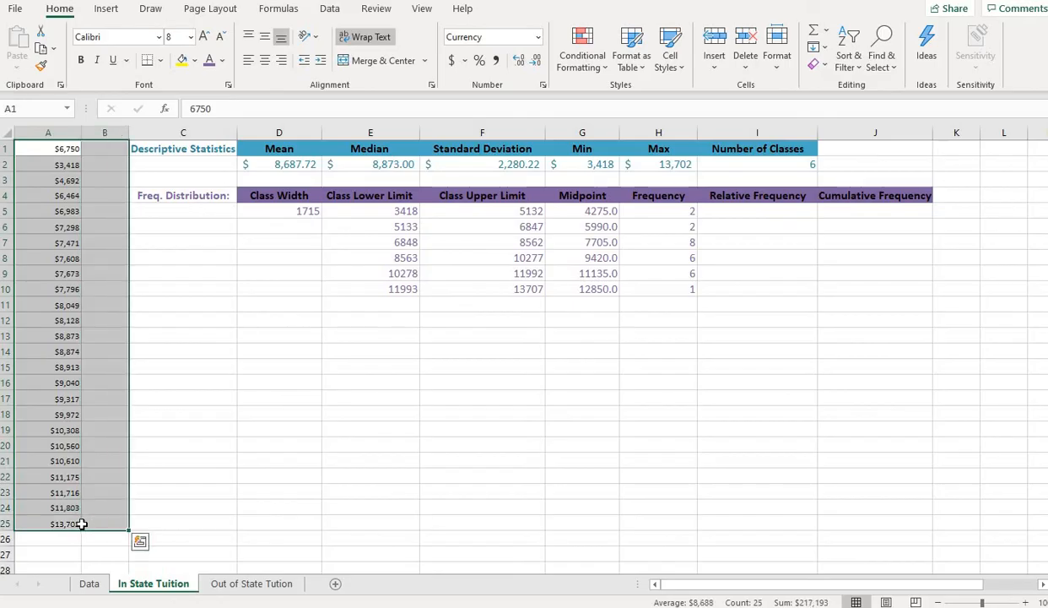
{"action": "left_click", "coordinate": [848, 52]}
{"action": "key", "text": "Escape"}
{"action": "left_click", "coordinate": [48, 150]}
{"action": "left_click", "coordinate": [49, 166]}
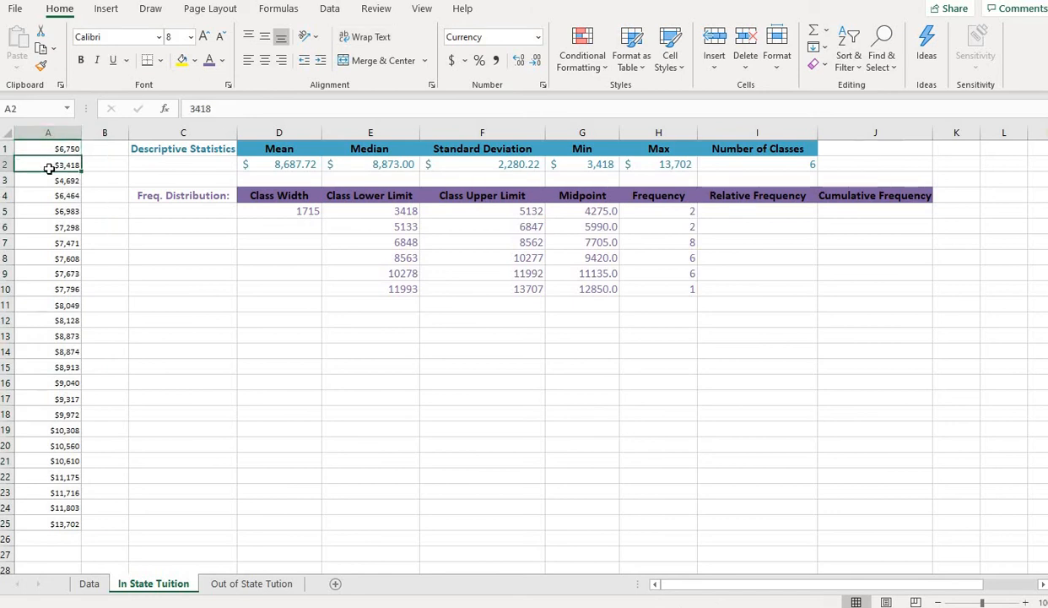
Try to sort the whole of column A from smallest to largest again so that A1 is included.
{"action": "left_click", "coordinate": [52, 150]}
{"action": "left_click", "coordinate": [59, 132]}
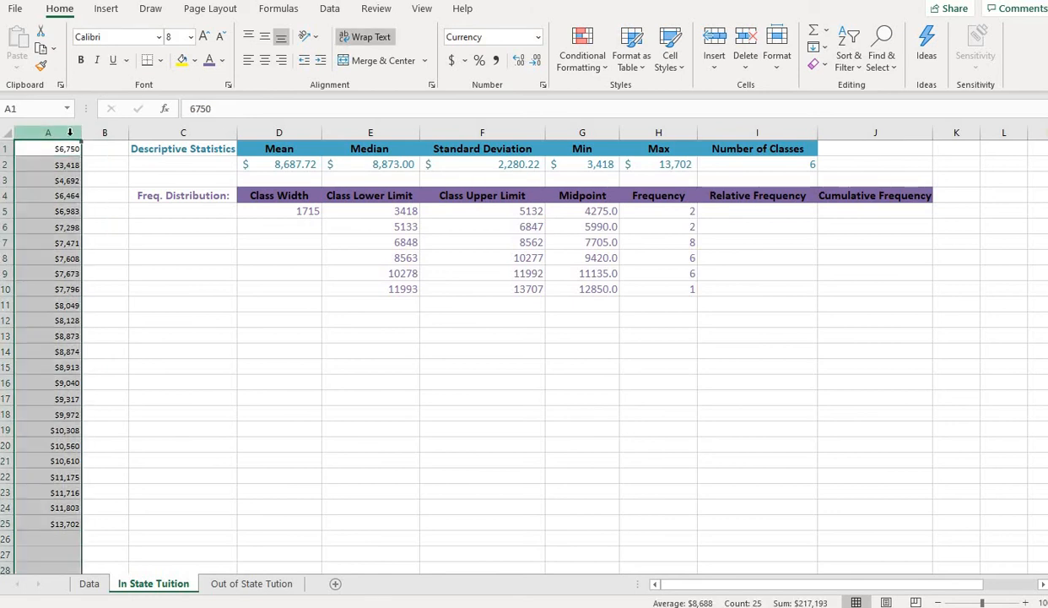
{"action": "left_click", "coordinate": [849, 52]}
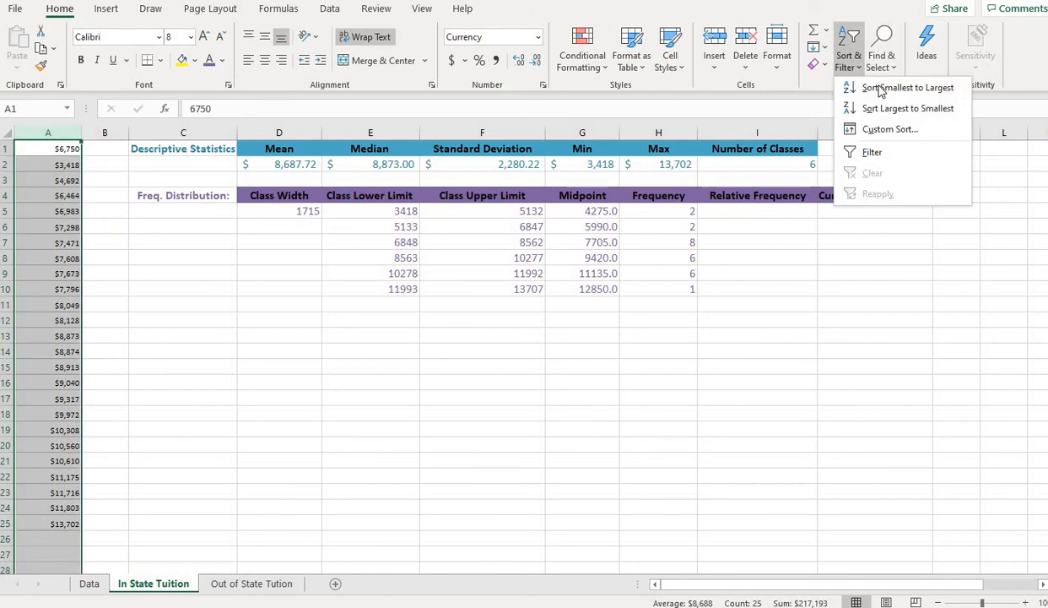
{"action": "left_click", "coordinate": [878, 89]}
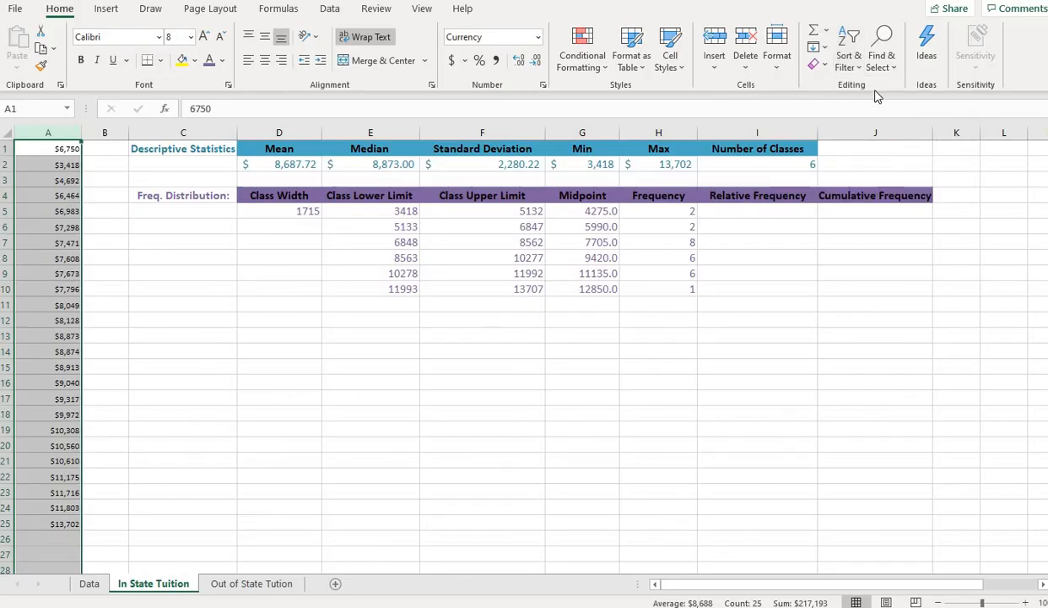
{"action": "left_click", "coordinate": [71, 166]}
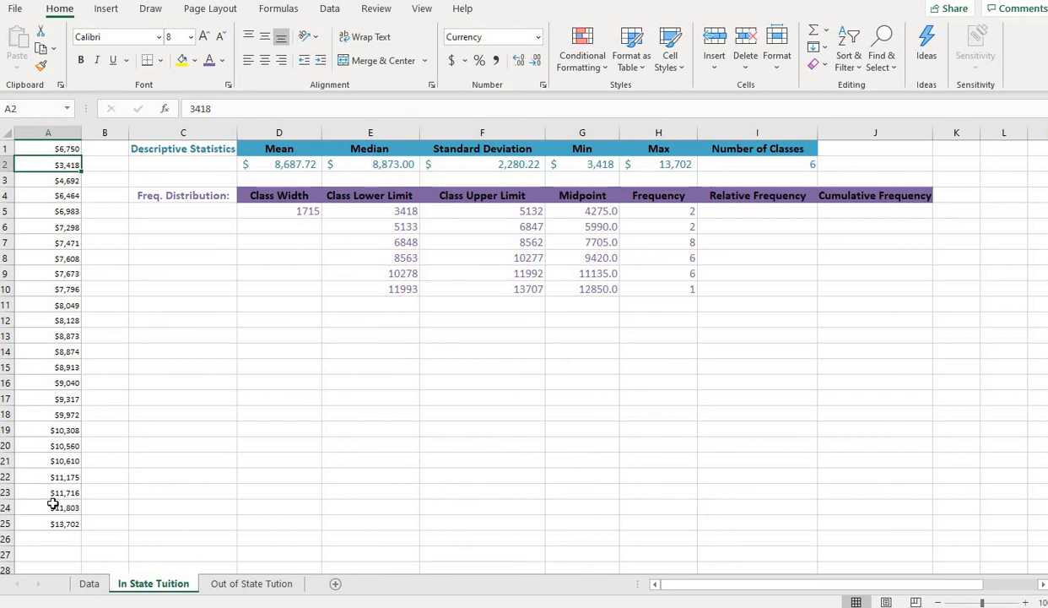
Total the class frequencies in H11 with the formula =SUM(H5:H10).
{"action": "left_click", "coordinate": [650, 209]}
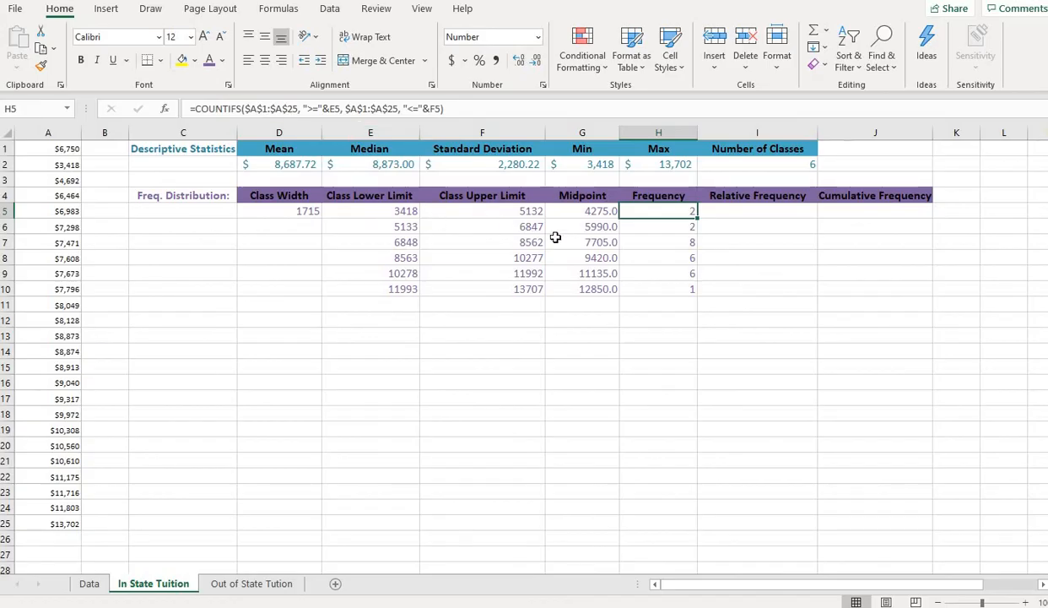
{"action": "left_click", "coordinate": [744, 212]}
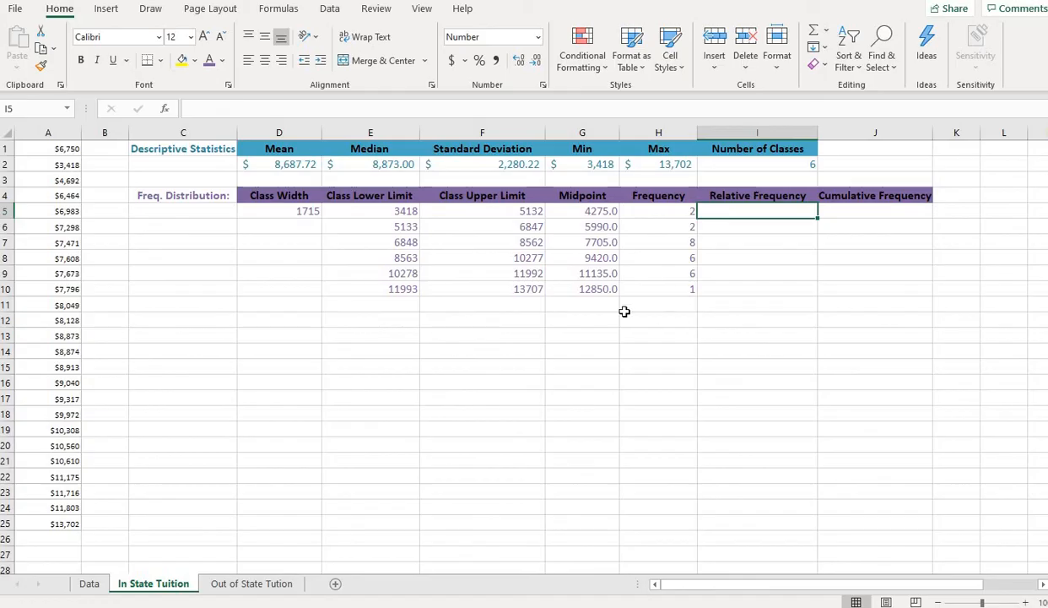
{"action": "left_click", "coordinate": [655, 307]}
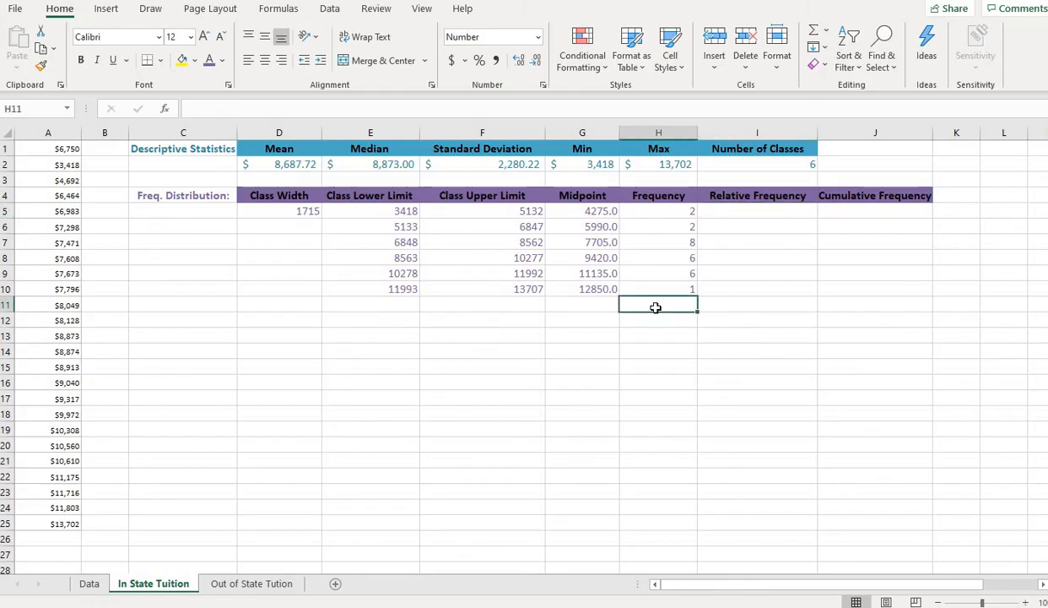
{"action": "type", "text": "="}
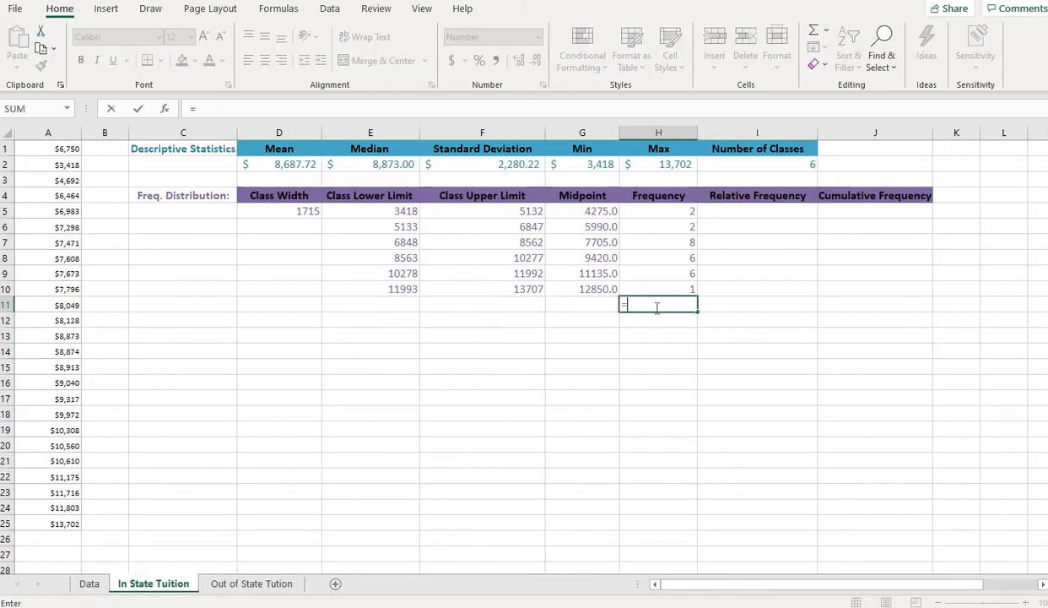
{"action": "type", "text": "sum"}
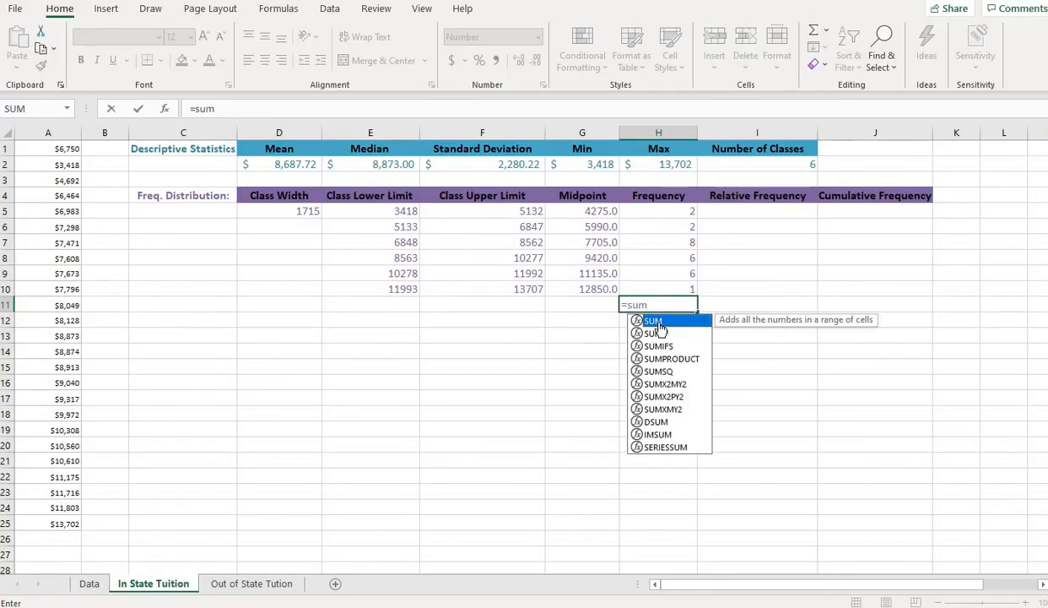
{"action": "double_click", "coordinate": [641, 321]}
{"action": "left_click_drag", "start_coordinate": [696, 211], "coordinate": [683, 283]}
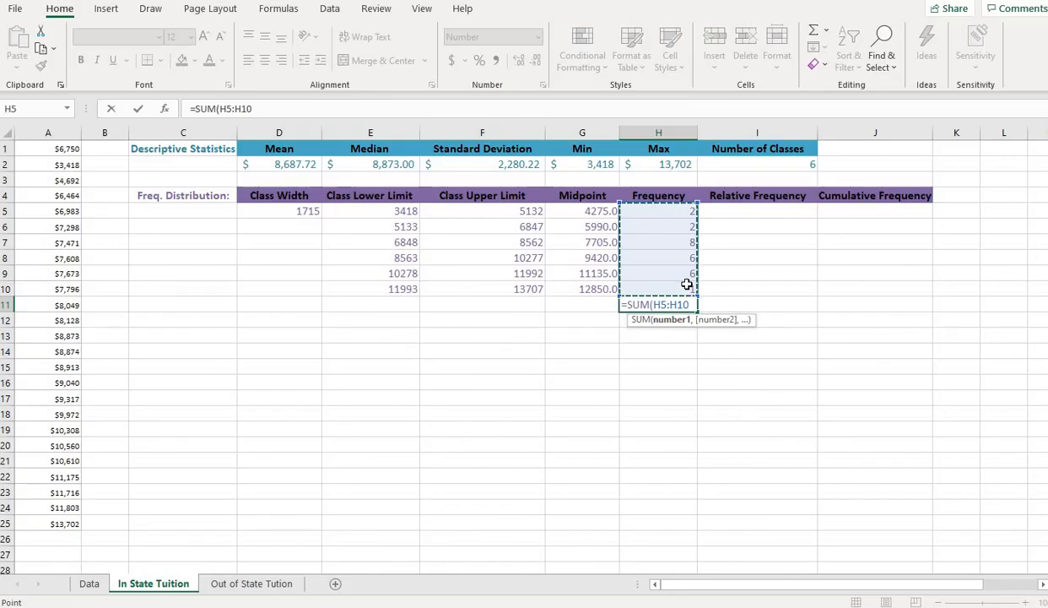
{"action": "type", "text": ")"}
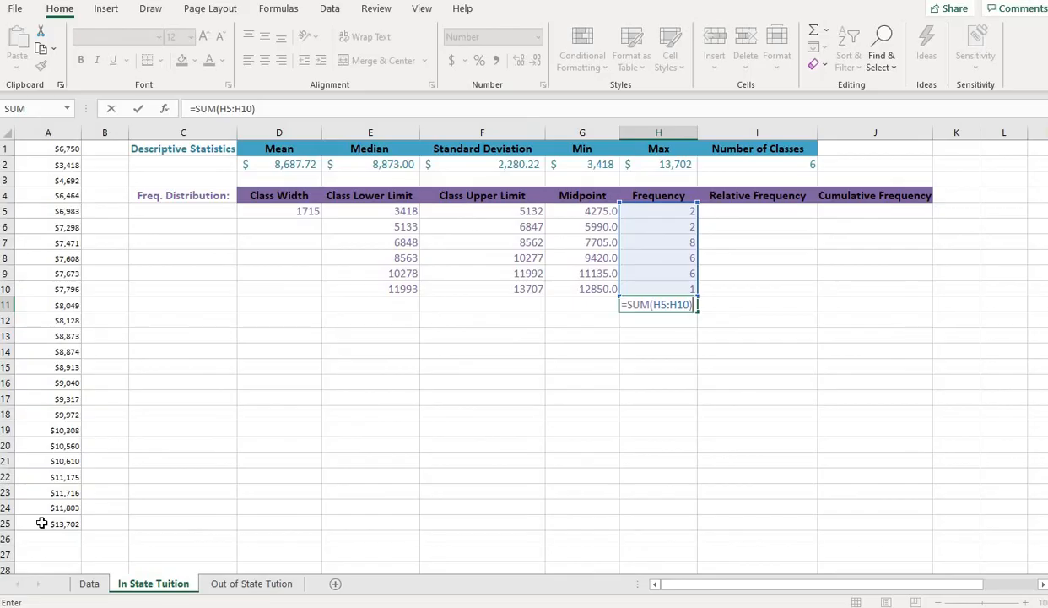
{"action": "key", "text": "Return"}
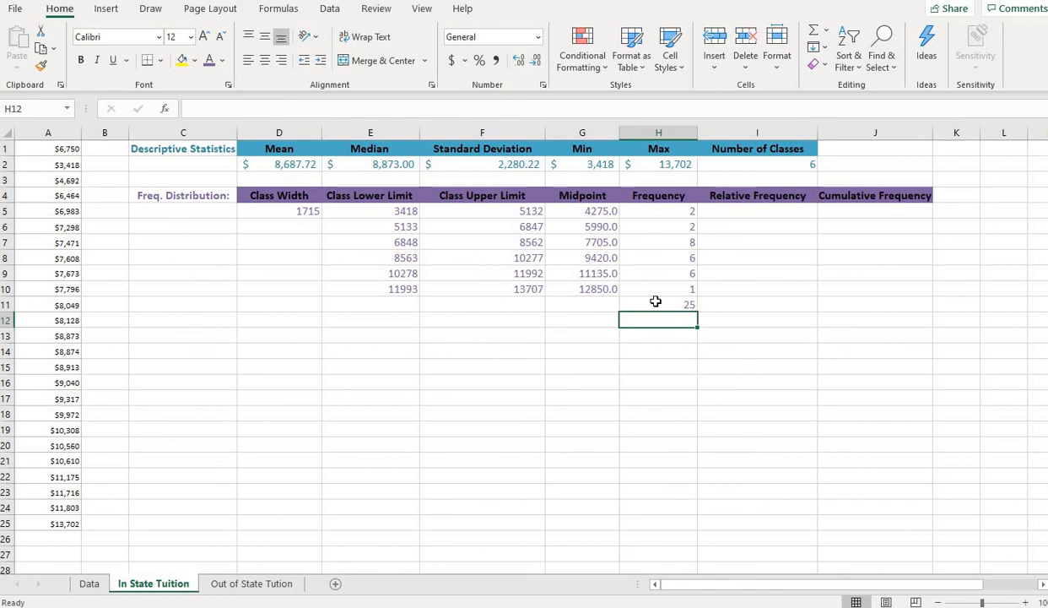
Calculate the first class's relative frequency in I5 with =H5/$H$11, keeping the total's reference absolute.
{"action": "left_click", "coordinate": [758, 212]}
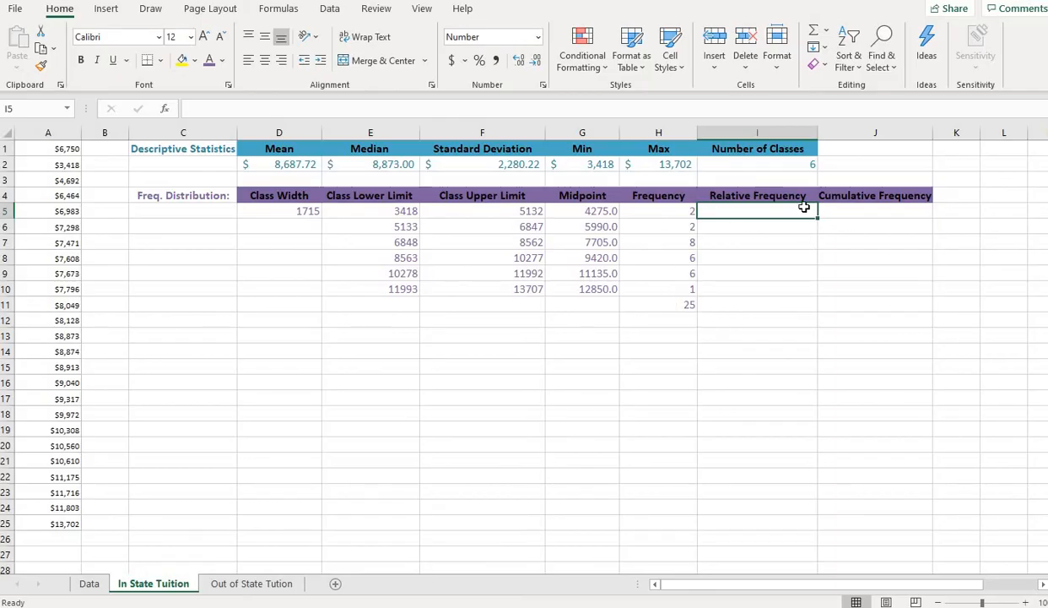
{"action": "type", "text": "="}
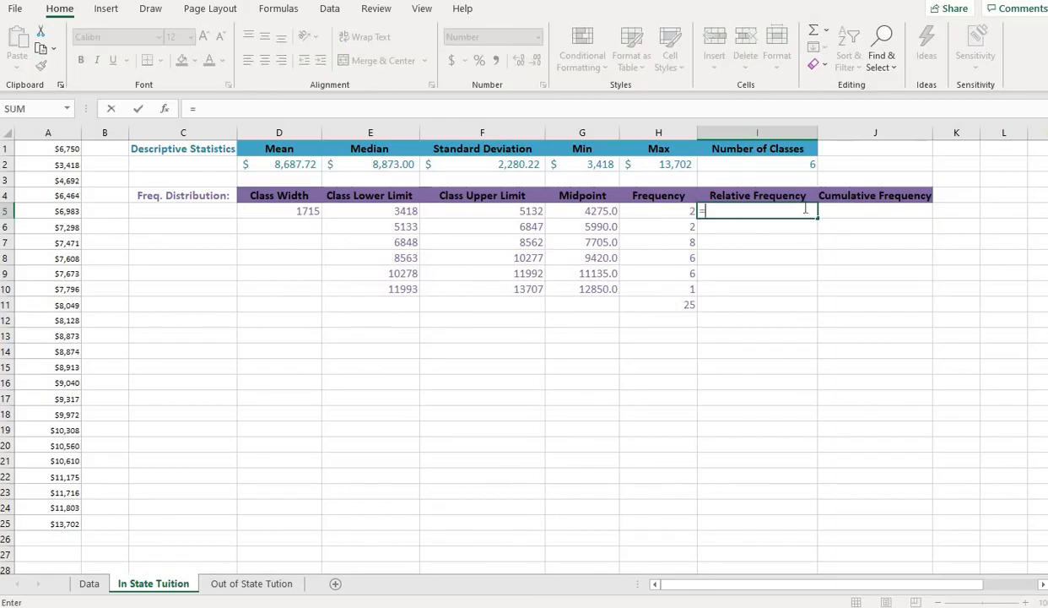
{"action": "left_click", "coordinate": [678, 211]}
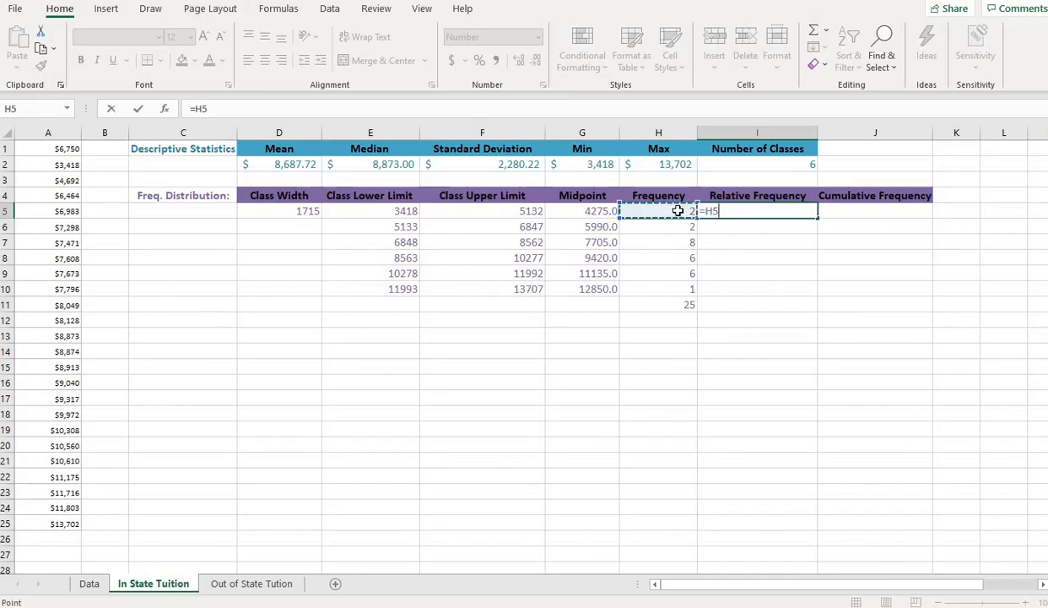
{"action": "type", "text": "/"}
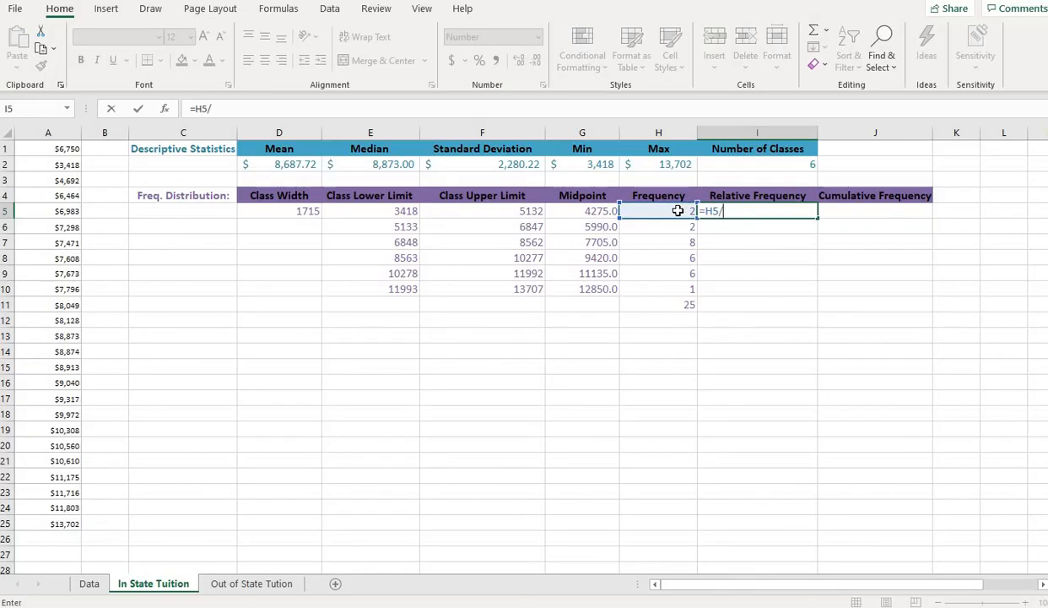
{"action": "left_click", "coordinate": [682, 305]}
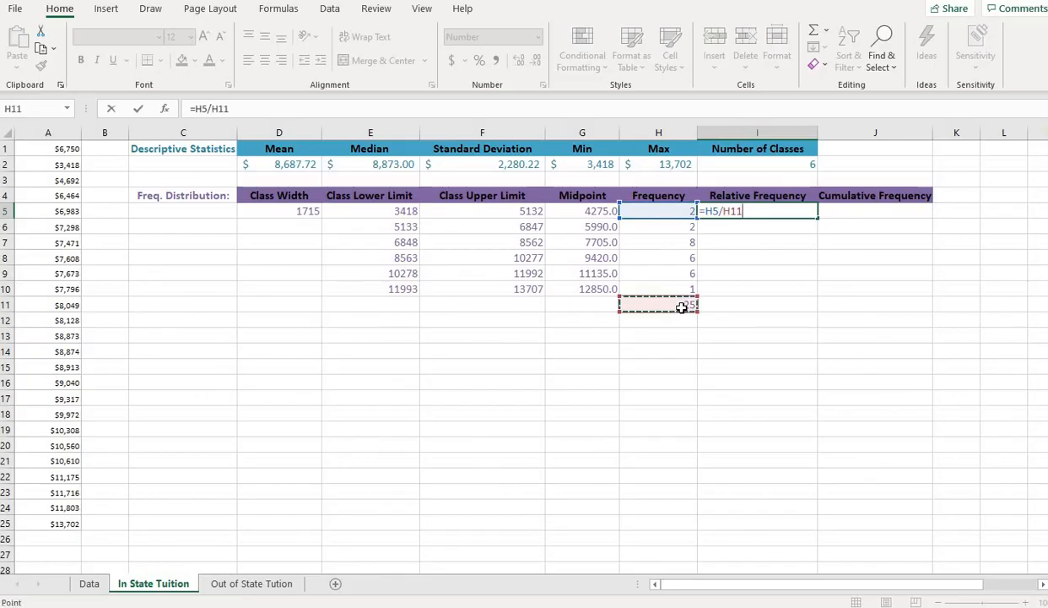
{"action": "left_click_drag", "start_coordinate": [746, 215], "coordinate": [725, 211]}
{"action": "key", "text": "F2"}
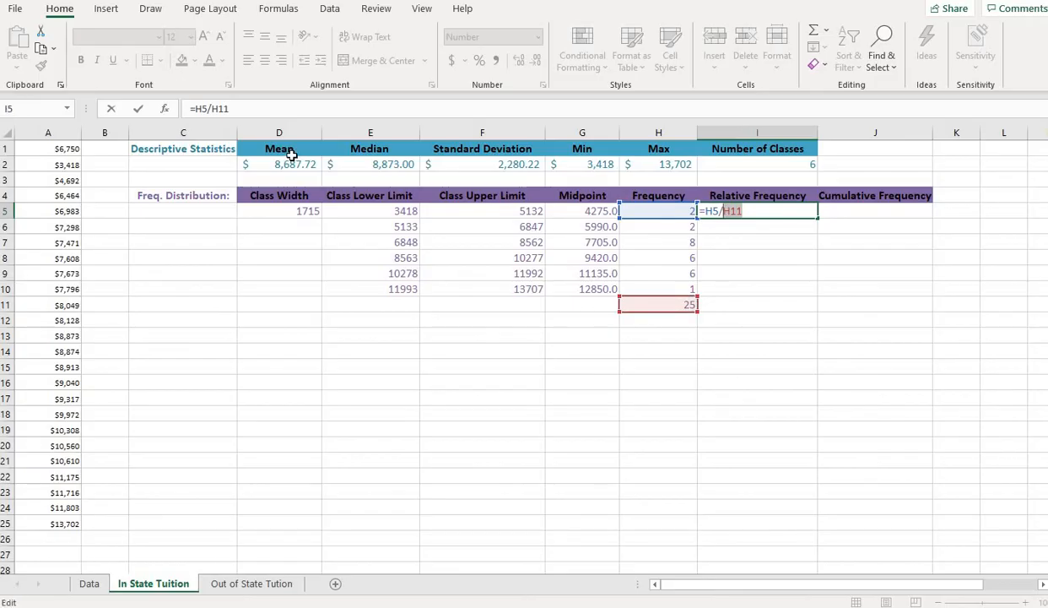
{"action": "key", "text": "F4"}
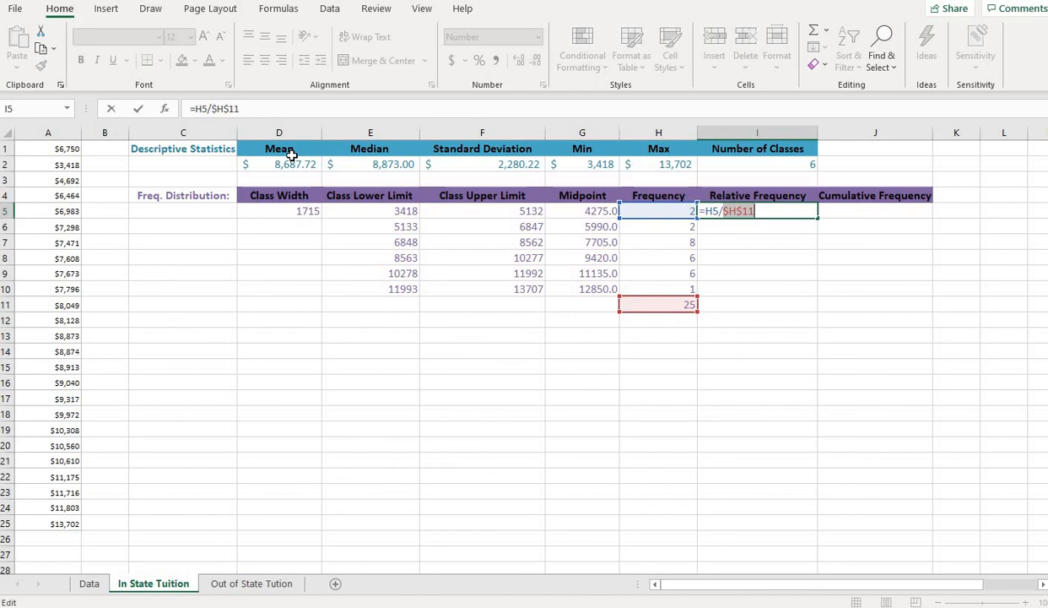
{"action": "left_click", "coordinate": [793, 218]}
{"action": "key", "text": "Return"}
Fill the relative frequency formula from I5 down to I10 and check the copied formula in I6.
{"action": "left_click", "coordinate": [796, 214]}
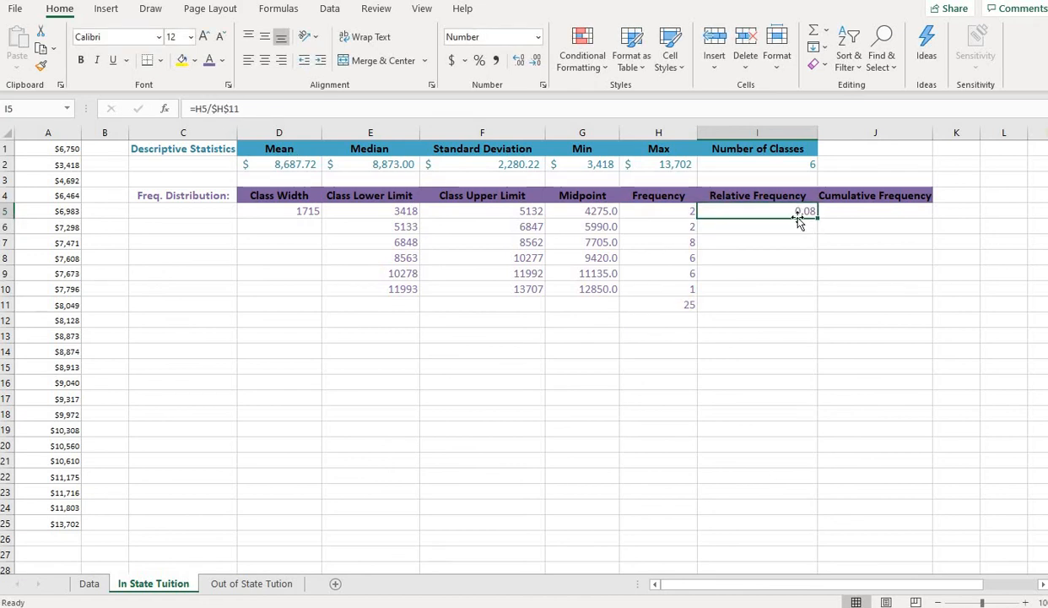
{"action": "left_click_drag", "start_coordinate": [819, 218], "coordinate": [812, 291]}
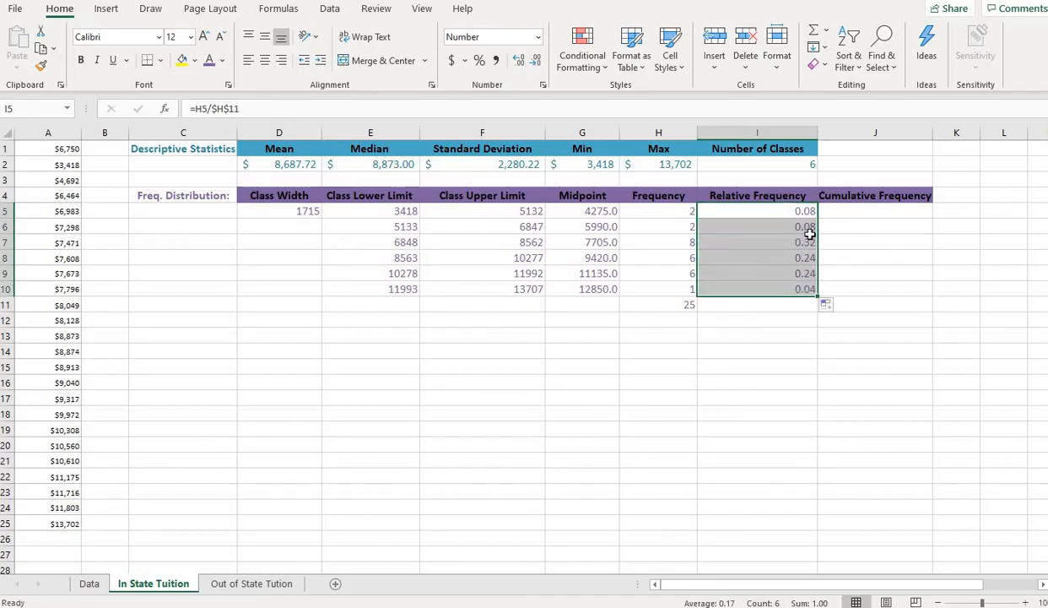
{"action": "left_click", "coordinate": [801, 226]}
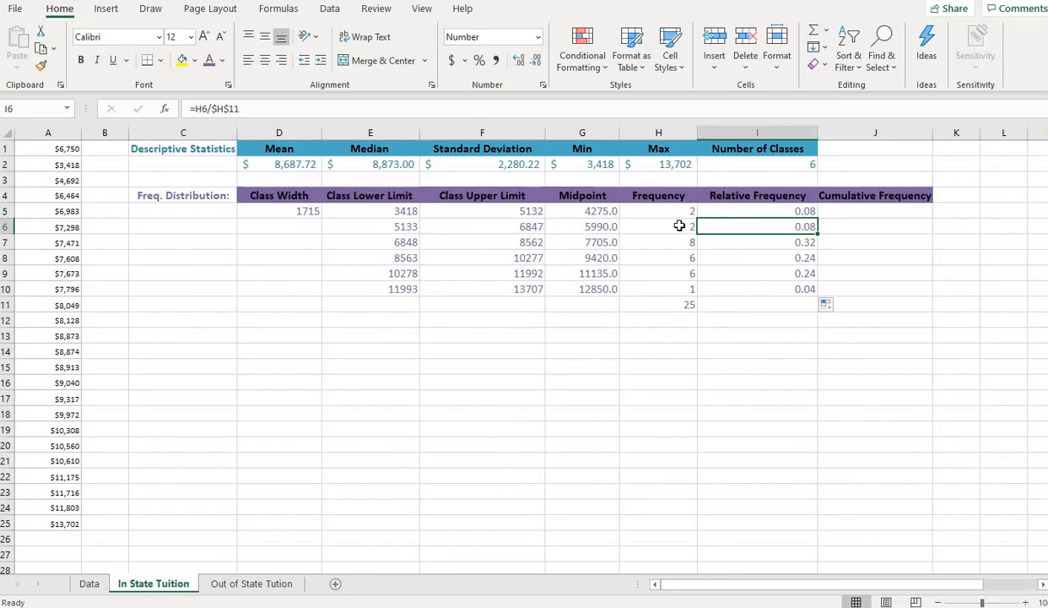
Check the copied relative frequency formulas in the rest of column I, including I7 and I8.
{"action": "left_click", "coordinate": [777, 245]}
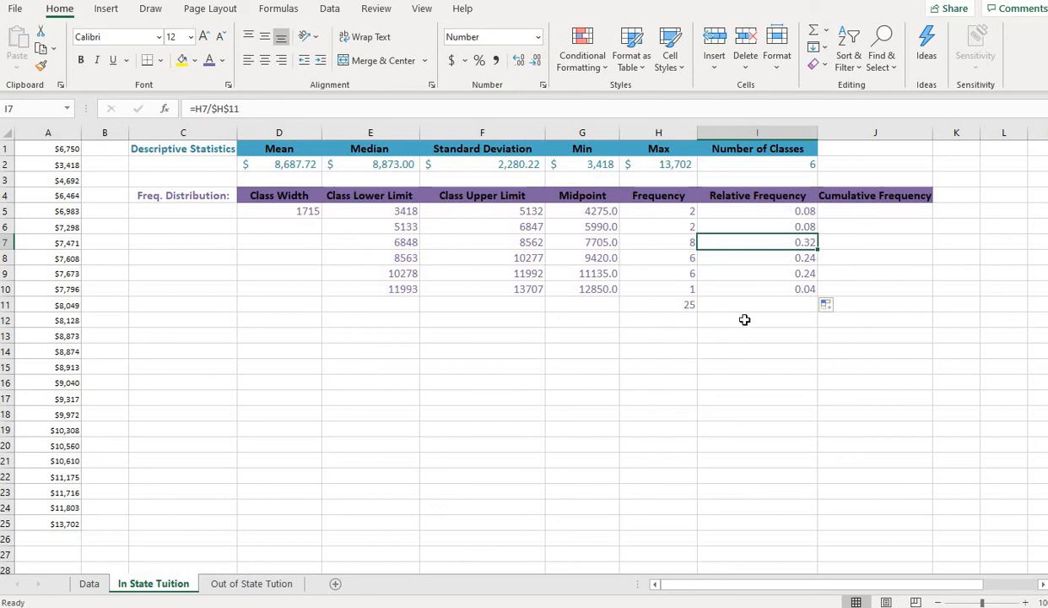
{"action": "key", "text": "Down"}
{"action": "key", "text": "Down"}
{"action": "key", "text": "Down"}
{"action": "key", "text": "Down"}
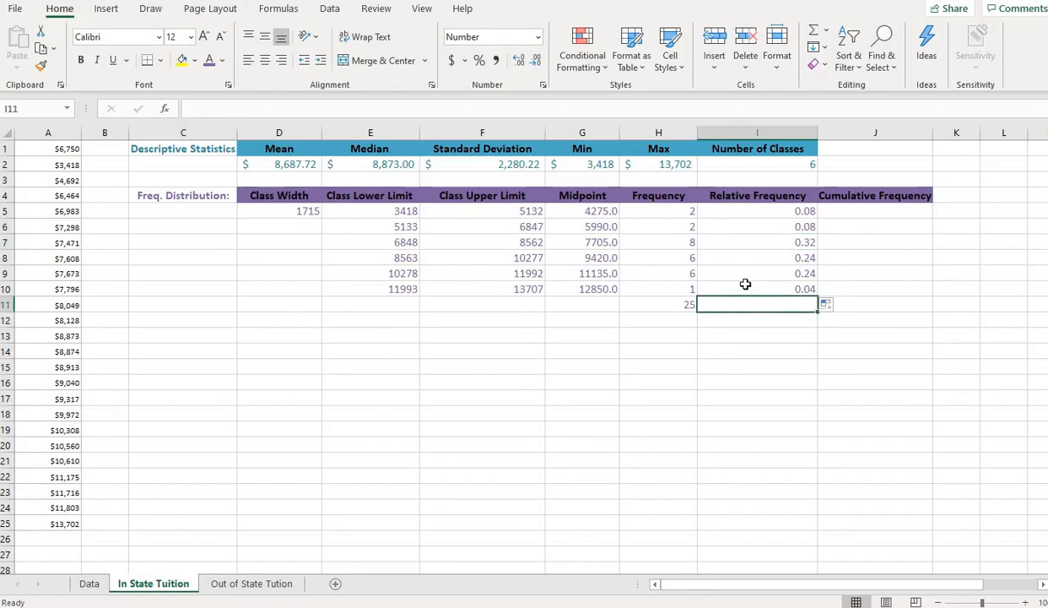
{"action": "left_click", "coordinate": [729, 257]}
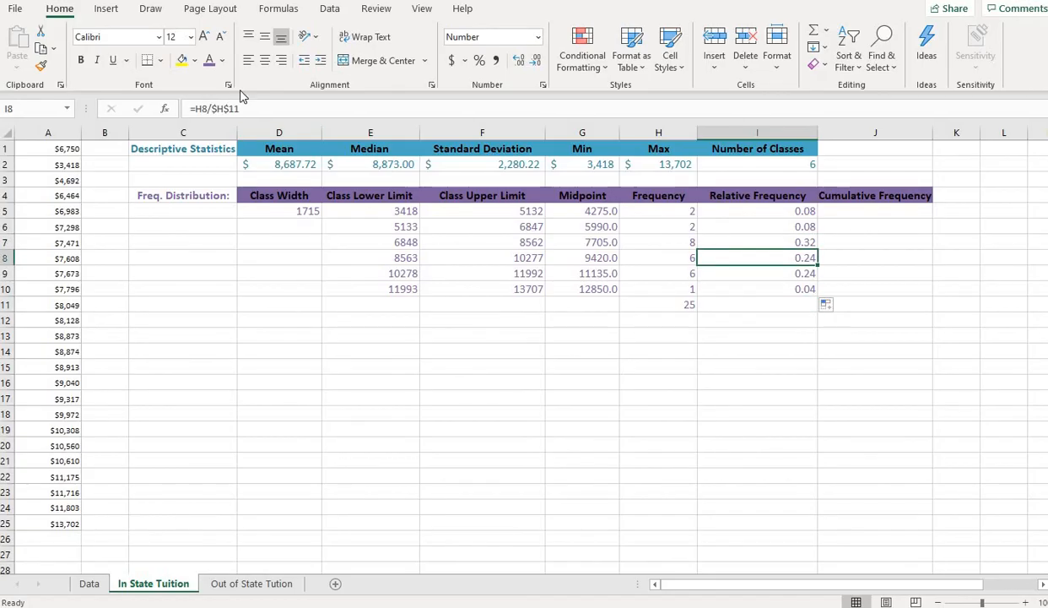
Total the relative frequencies in I11 with the formula =SUM(I5:I10).
{"action": "left_click", "coordinate": [789, 304]}
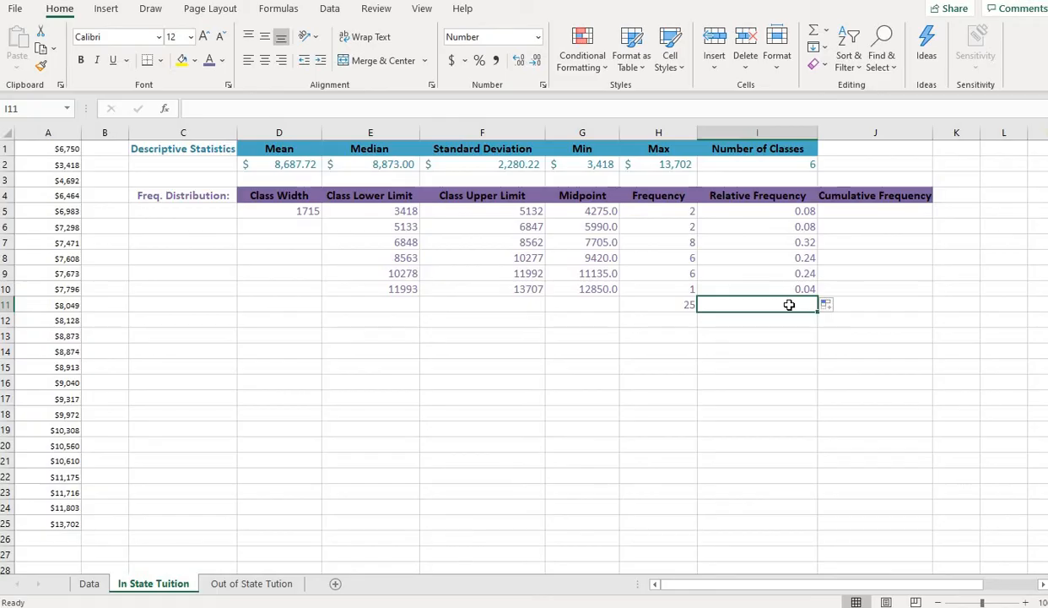
{"action": "type", "text": "="}
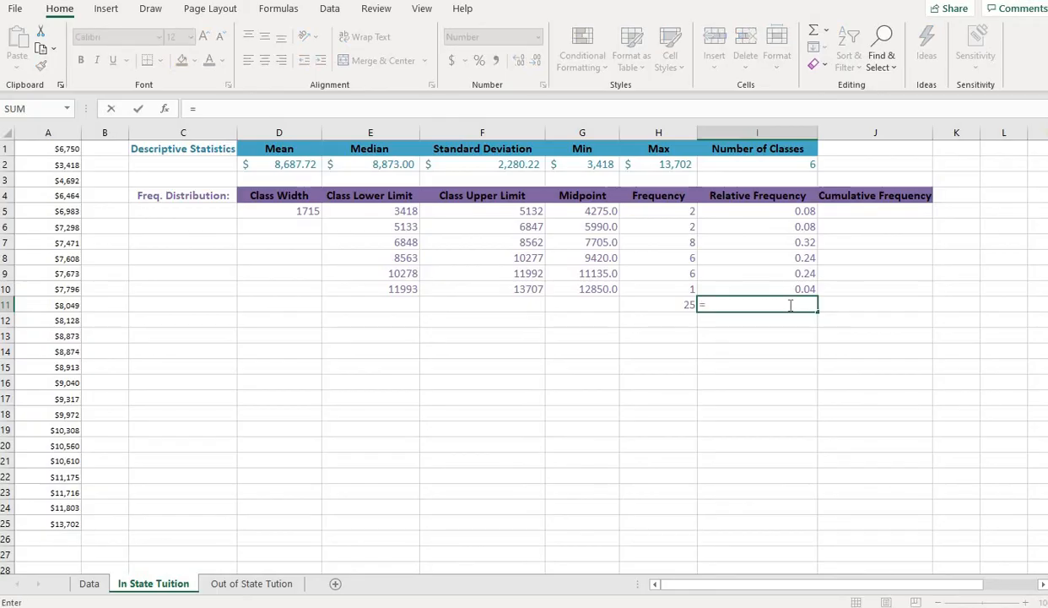
{"action": "type", "text": "sum"}
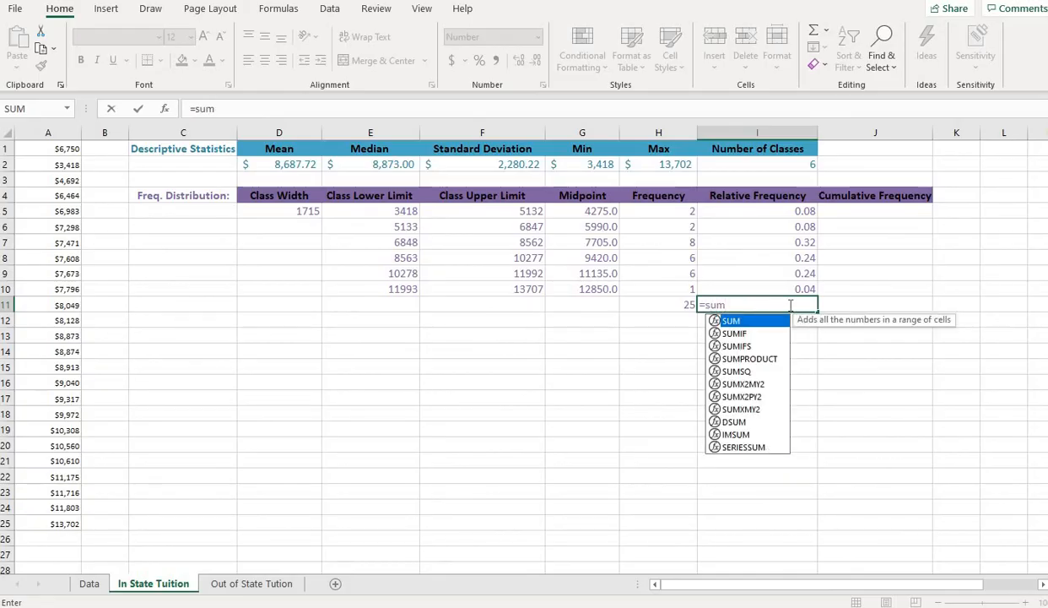
{"action": "type", "text": "("}
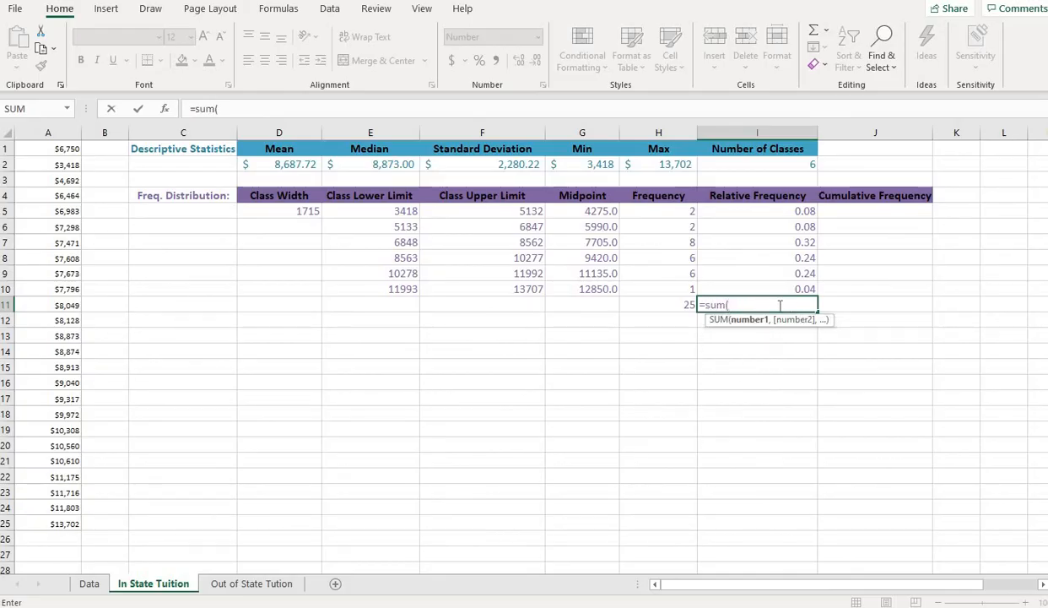
{"action": "left_click_drag", "start_coordinate": [773, 211], "coordinate": [802, 286]}
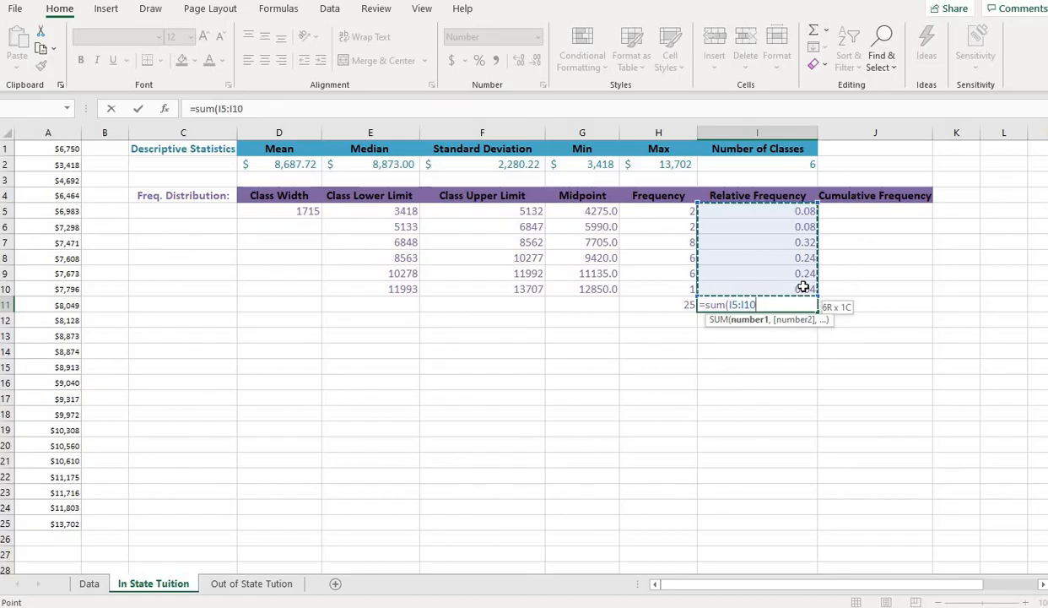
{"action": "type", "text": ")"}
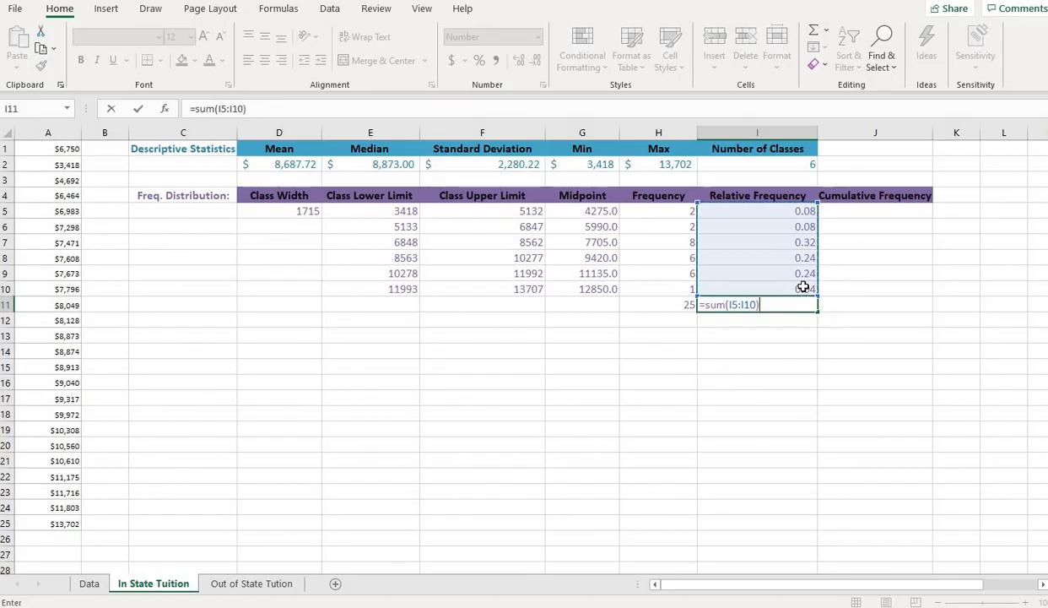
{"action": "key", "text": "Return"}
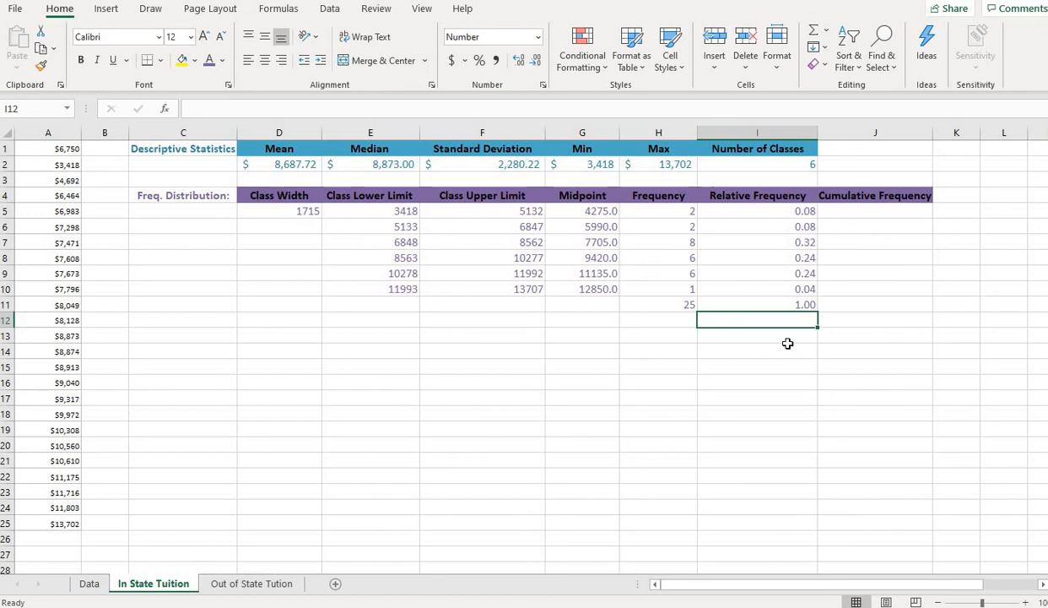
Start the cumulative frequency column by linking J5 to the first class's frequency with =H5.
{"action": "left_click", "coordinate": [894, 210]}
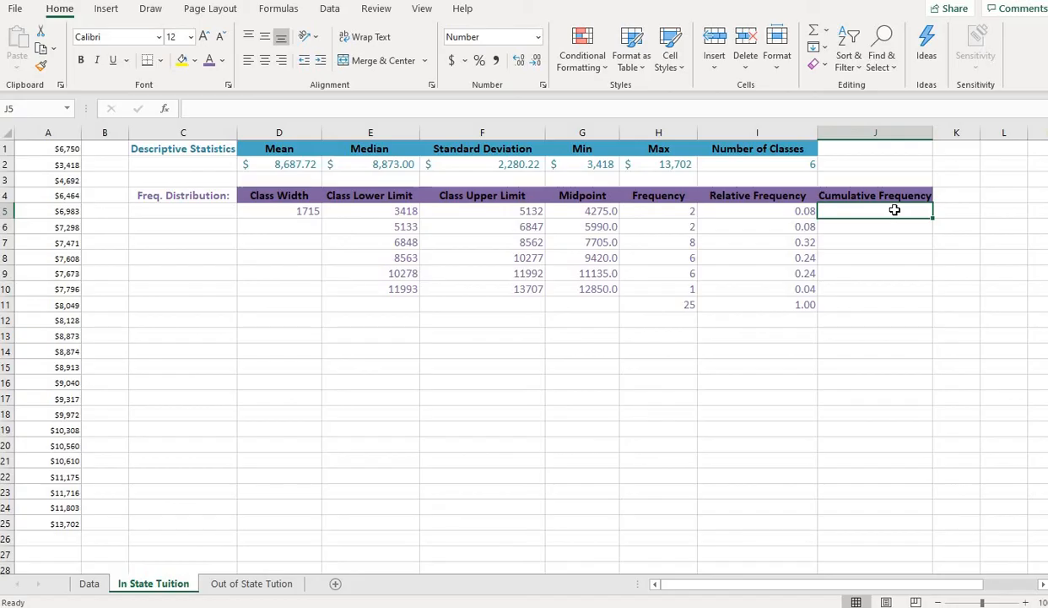
{"action": "type", "text": "="}
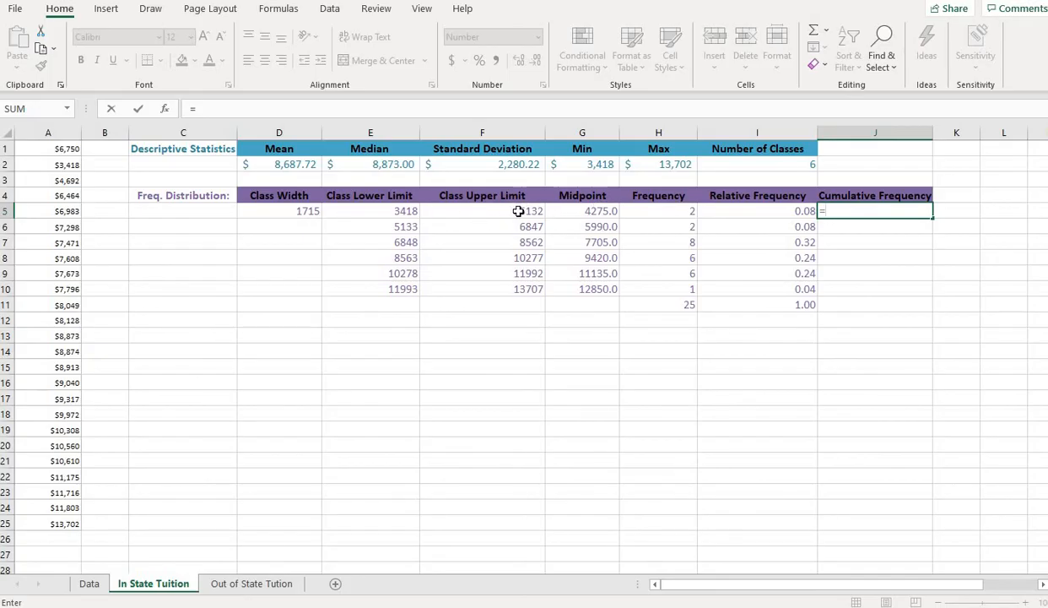
{"action": "left_click", "coordinate": [654, 212]}
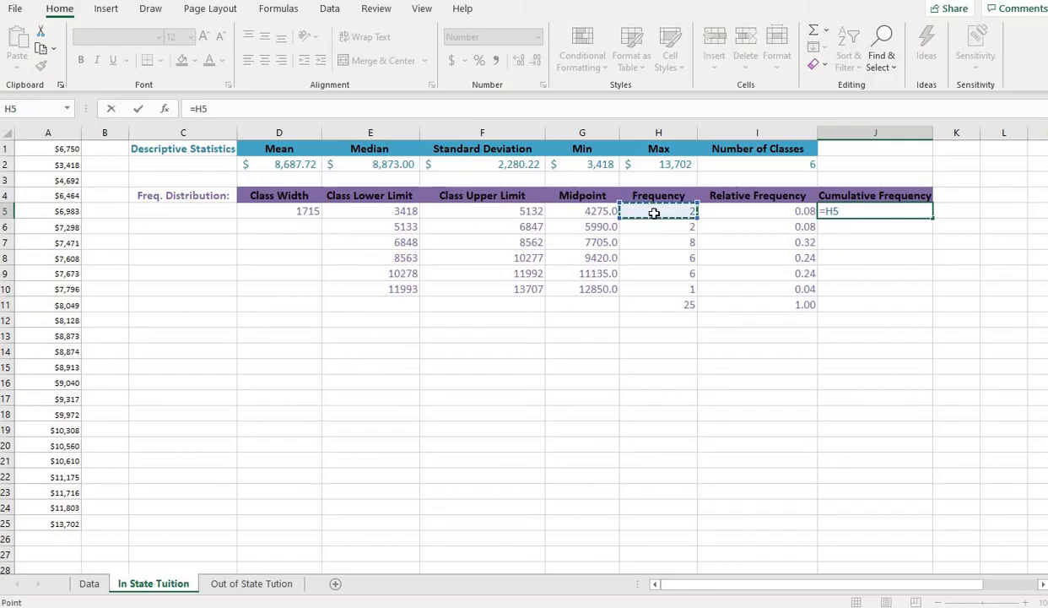
{"action": "key", "text": "Return"}
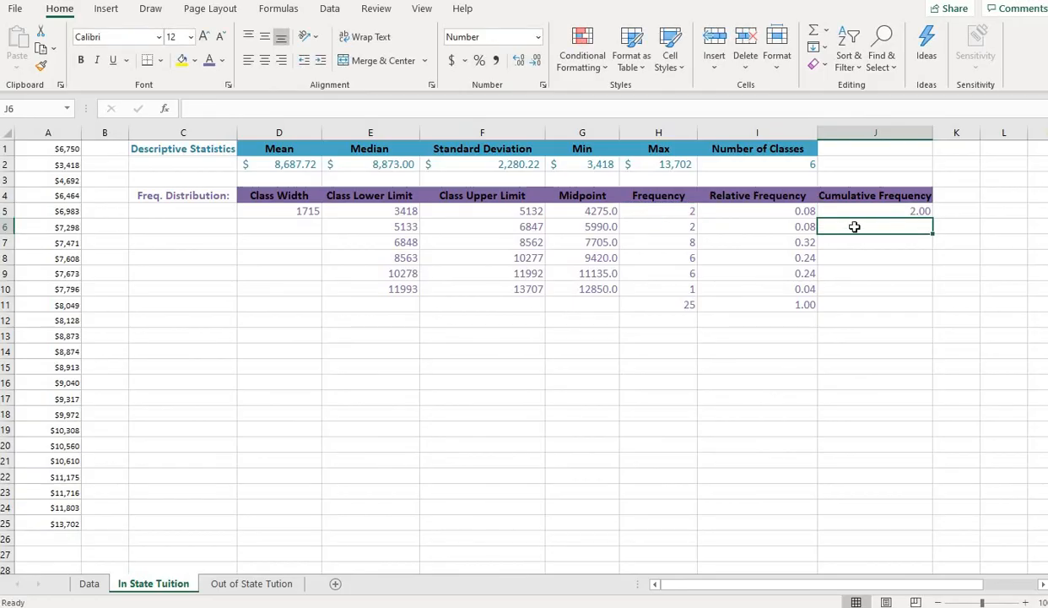
Calculate the second class's cumulative frequency in J6 with the formula =J5+H6.
{"action": "type", "text": "="}
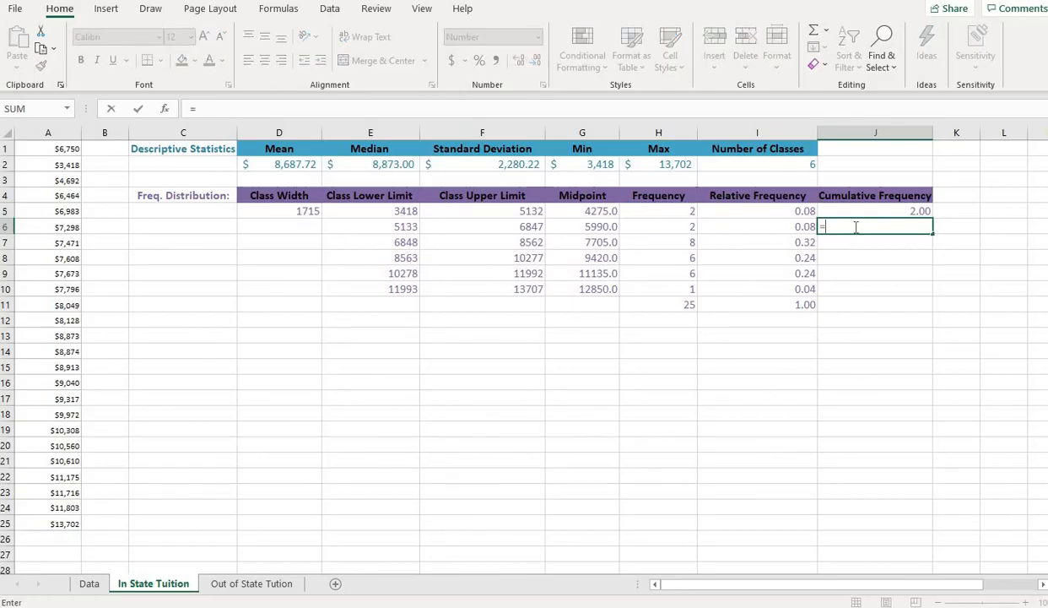
{"action": "left_click", "coordinate": [922, 210]}
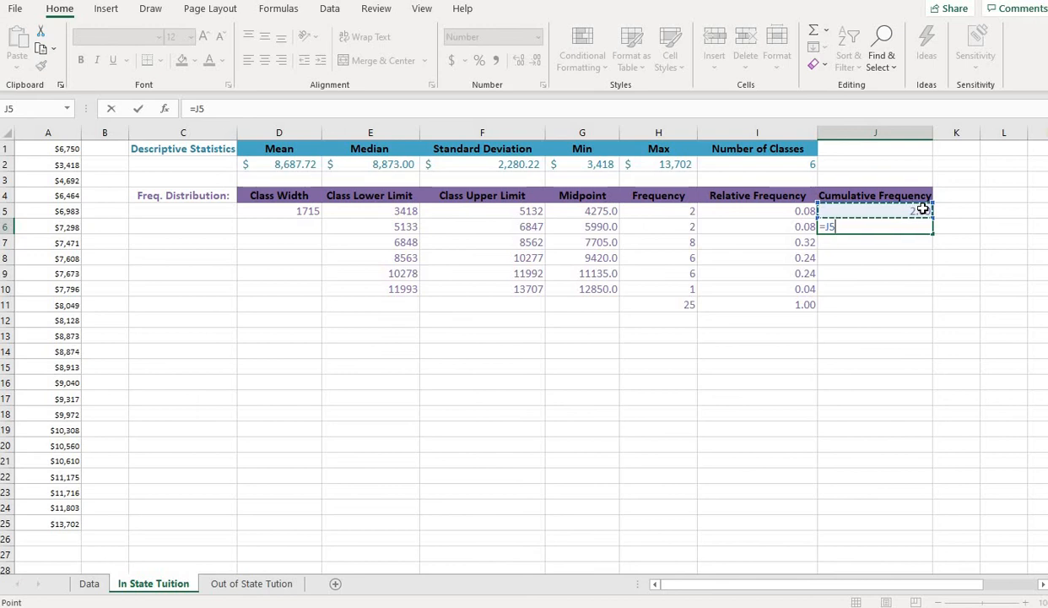
{"action": "type", "text": "+"}
{"action": "left_click", "coordinate": [665, 230]}
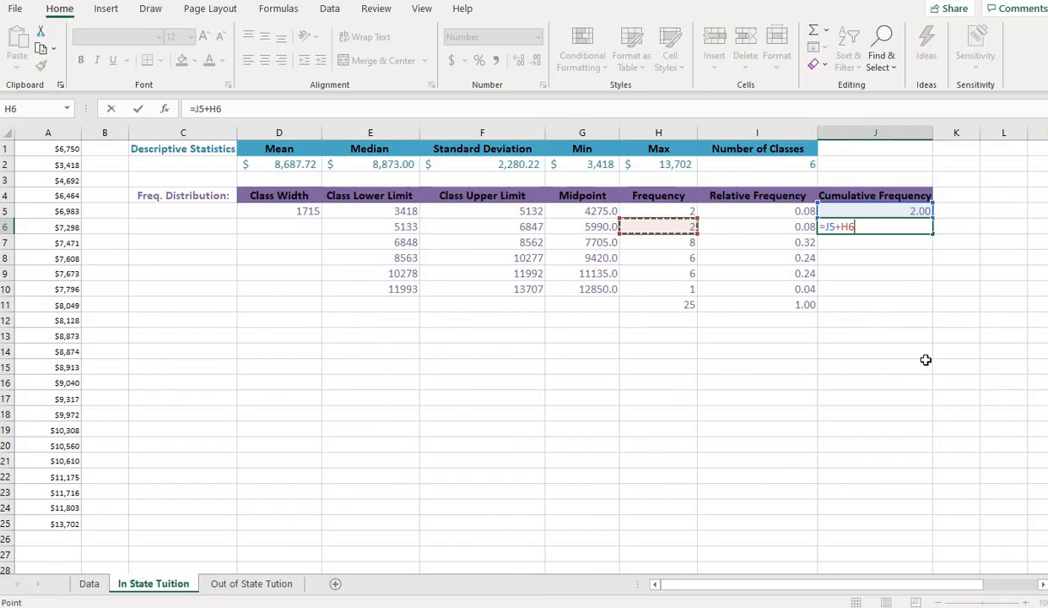
{"action": "key", "text": "Return"}
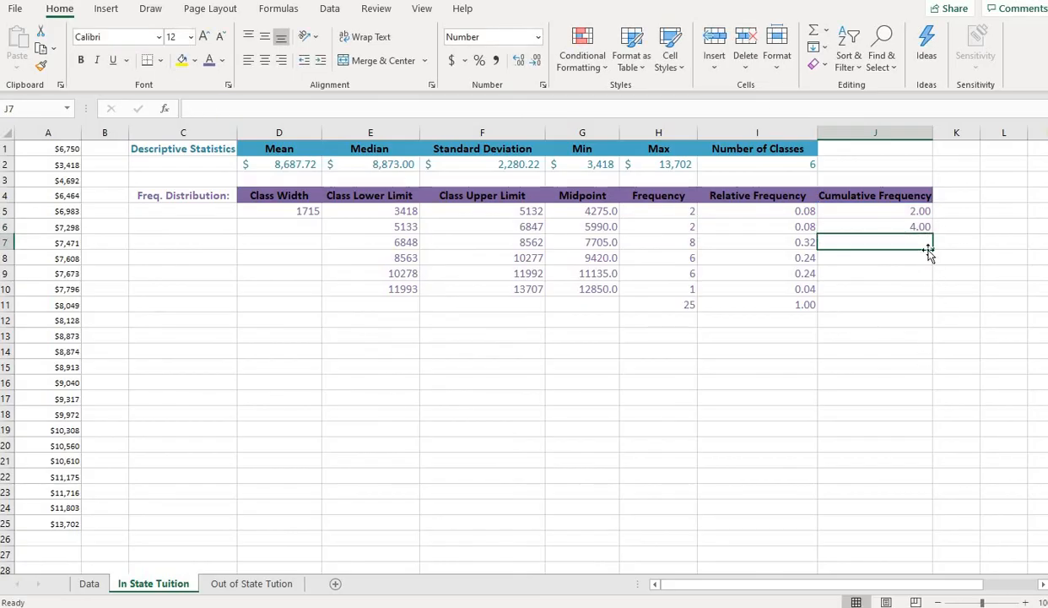
Fill the cumulative frequency formula from J6 down to J10 and check the formula in J5.
{"action": "left_click", "coordinate": [898, 222]}
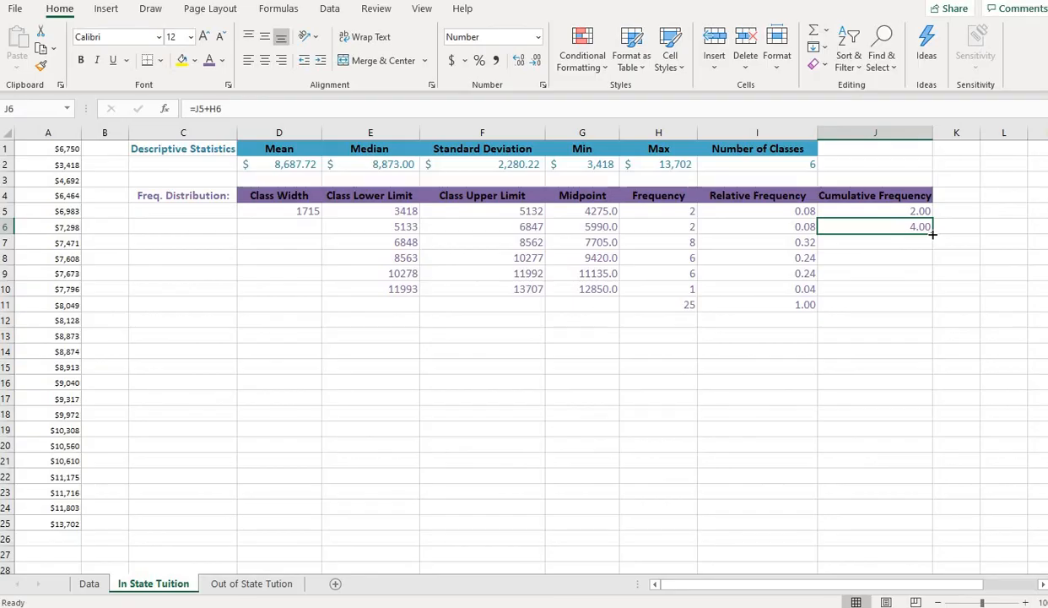
{"action": "left_click_drag", "start_coordinate": [932, 234], "coordinate": [927, 302]}
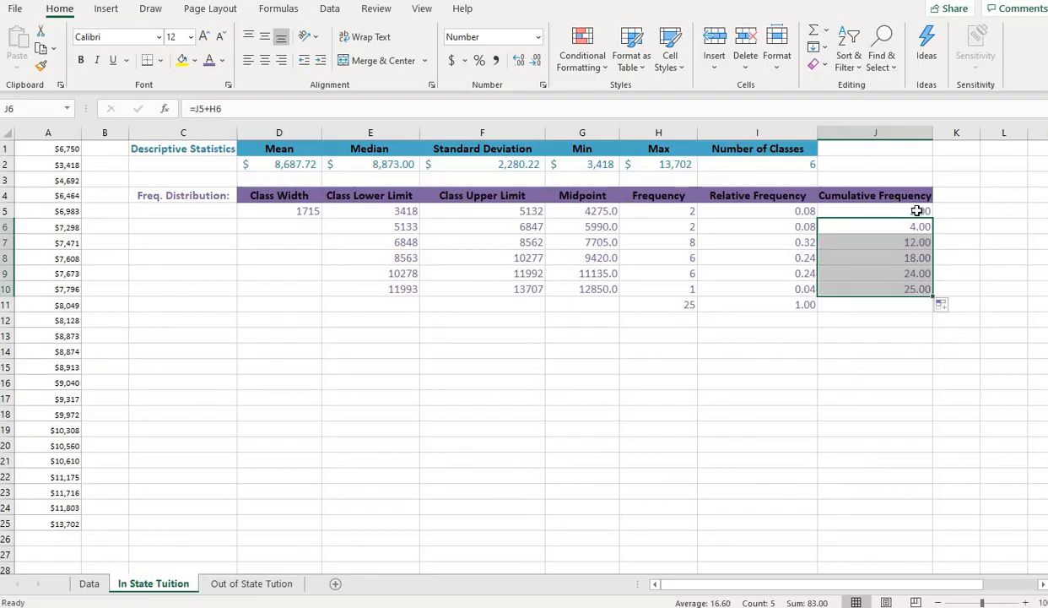
{"action": "left_click", "coordinate": [913, 210]}
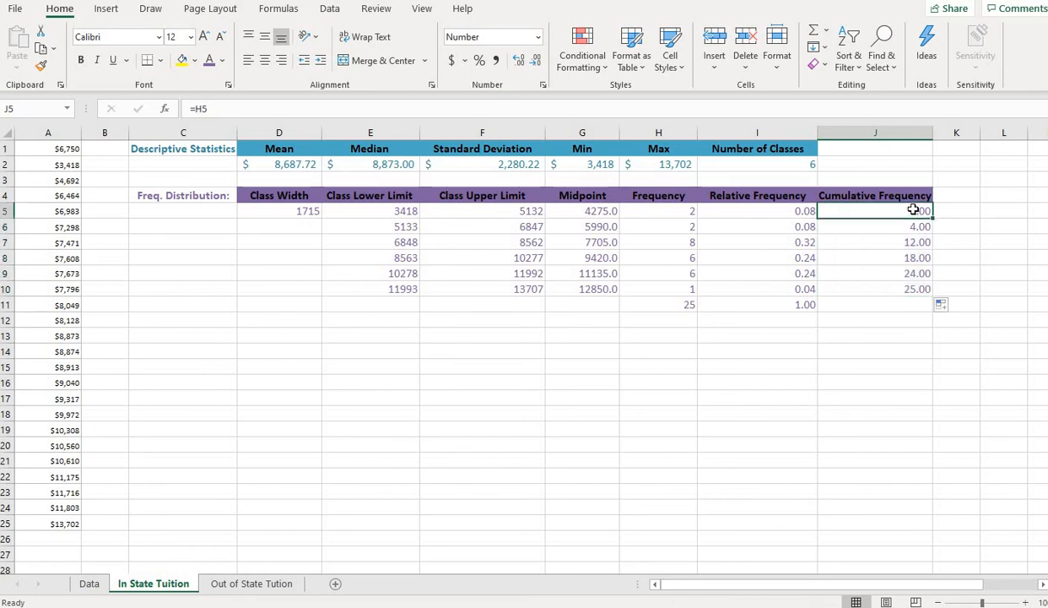
{"action": "double_click", "coordinate": [913, 209]}
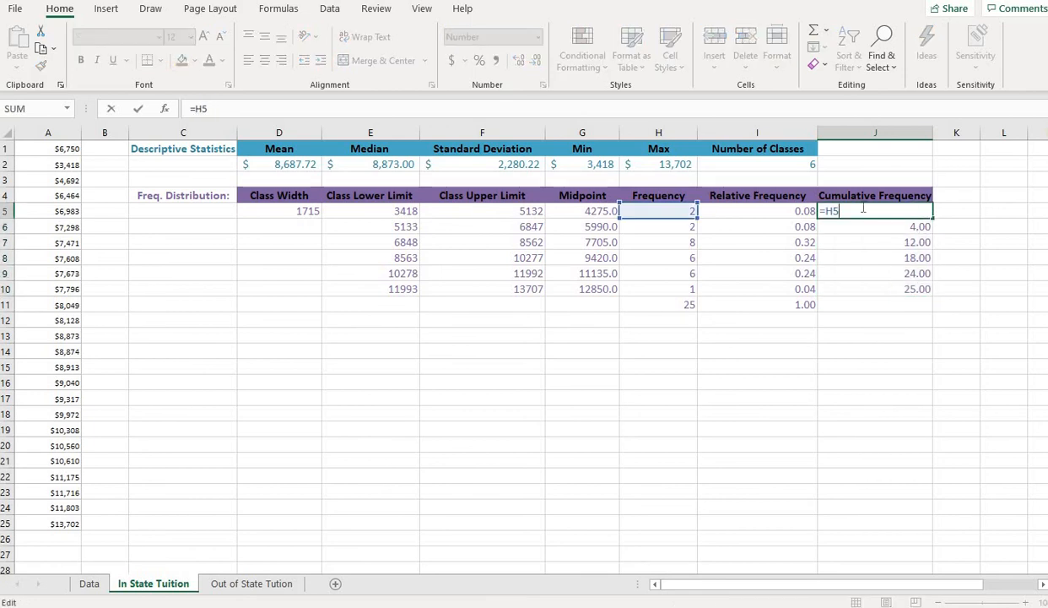
Reduce the cumulative frequencies in J5:J10 to zero decimal places and deselect the range.
{"action": "left_click_drag", "start_coordinate": [863, 290], "coordinate": [859, 207]}
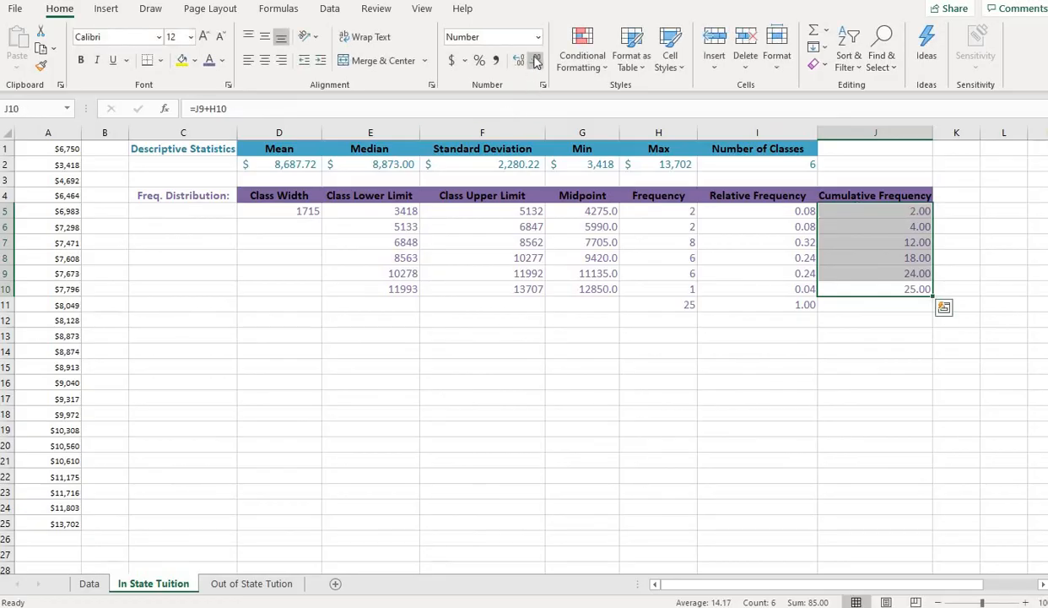
{"action": "left_click", "coordinate": [536, 61]}
{"action": "left_click", "coordinate": [536, 61]}
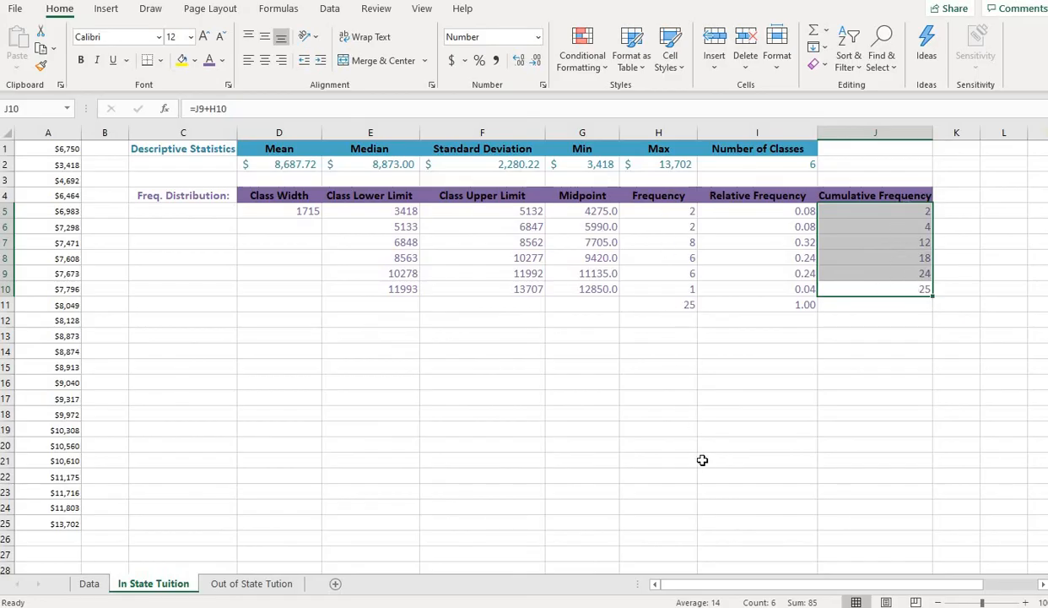
{"action": "left_click", "coordinate": [546, 400]}
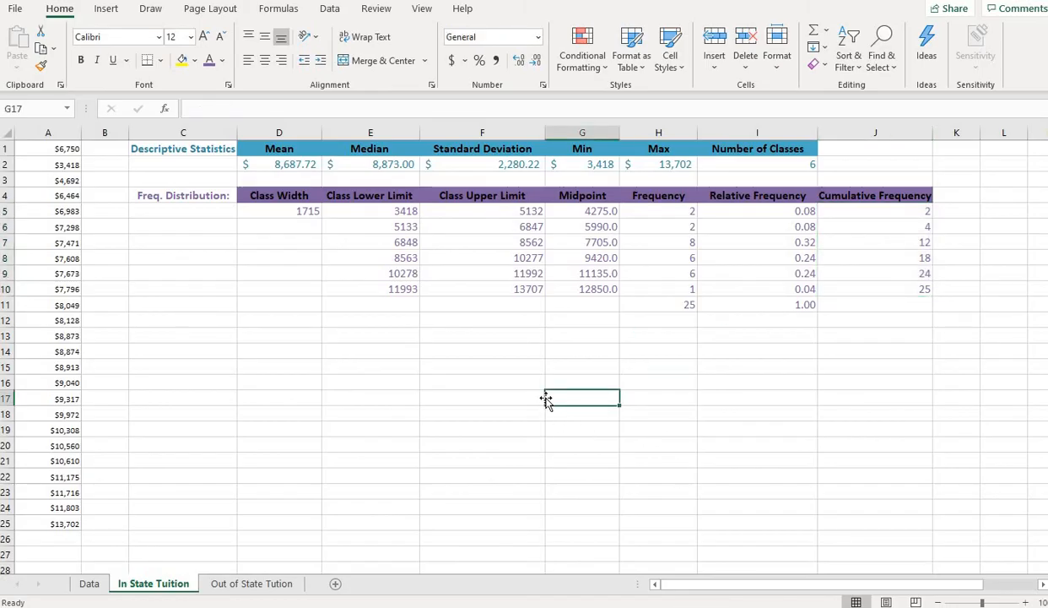